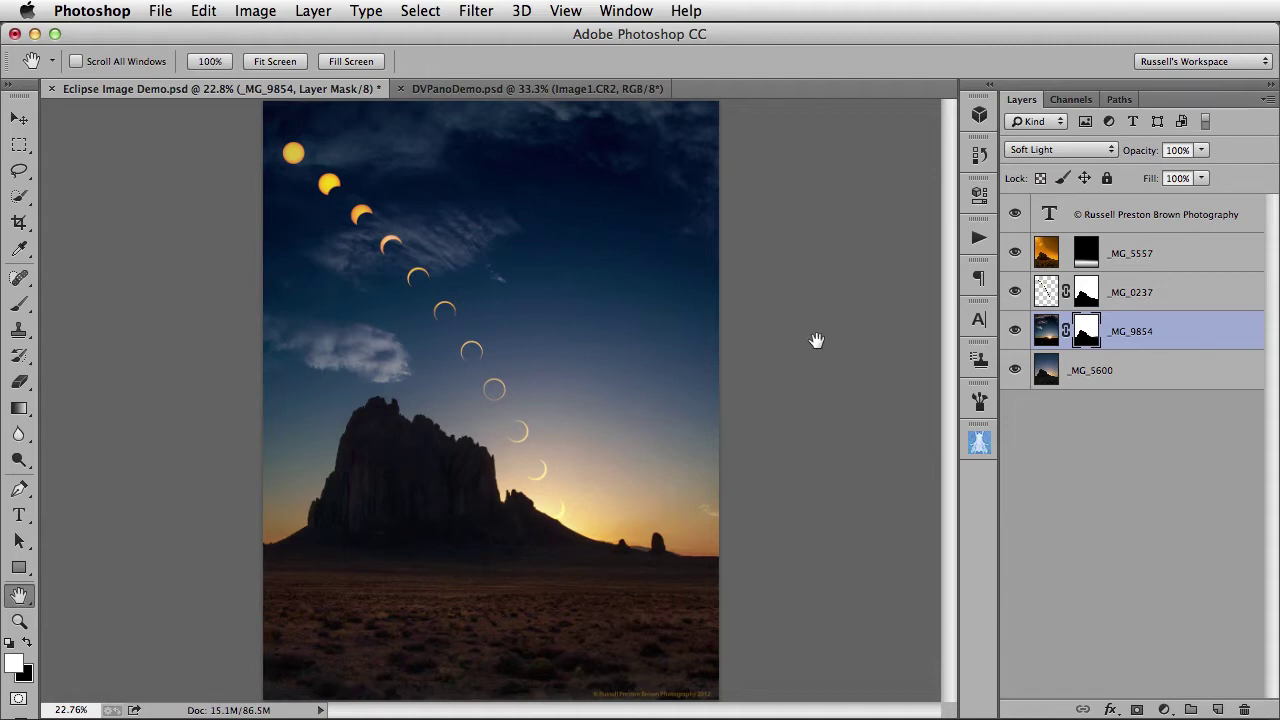
Glance at the Filter menu and briefly view the _MG_9854 layer mask alone.
{"action": "left_click", "coordinate": [477, 10]}
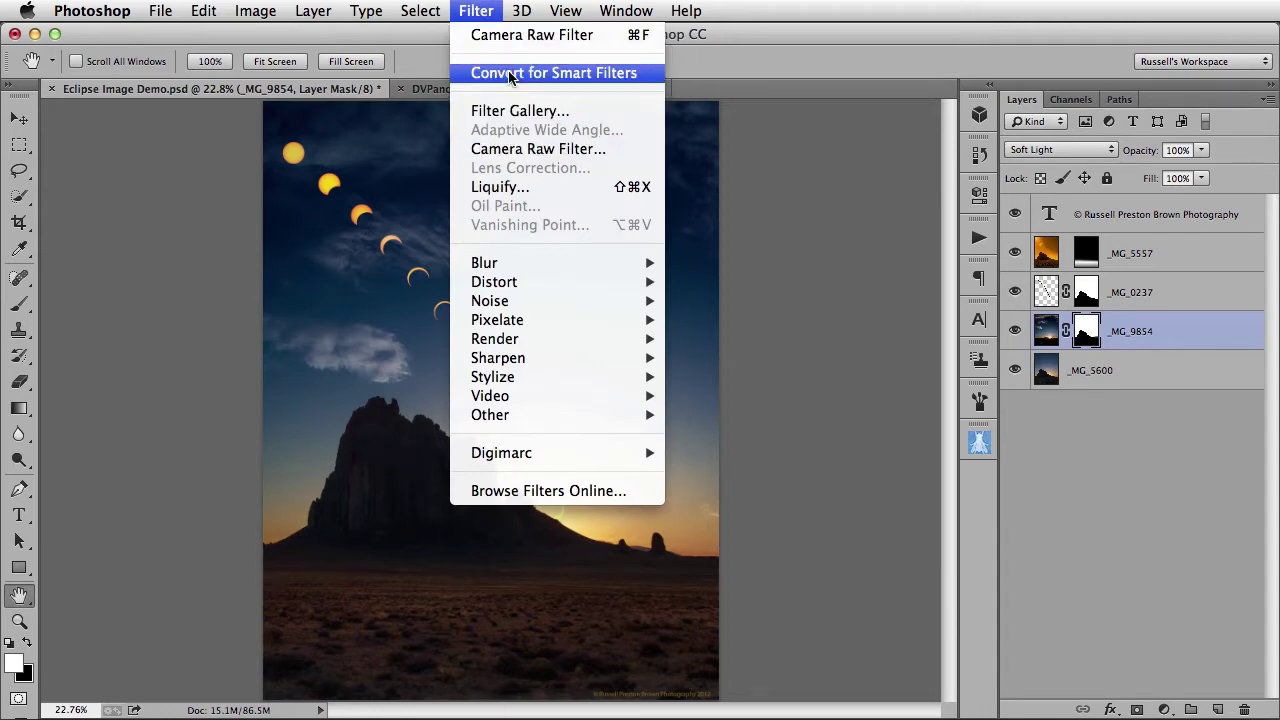
{"action": "left_click", "coordinate": [482, 10]}
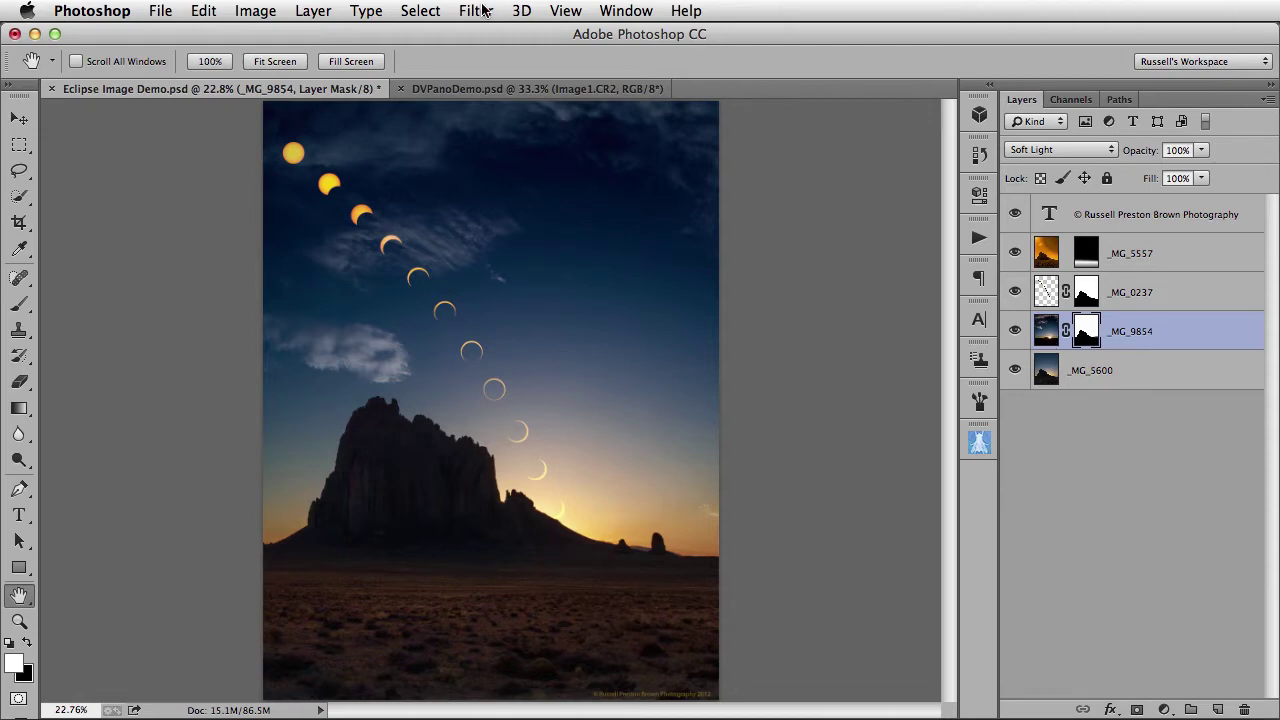
{"action": "left_click", "coordinate": [1086, 331], "text": "alt"}
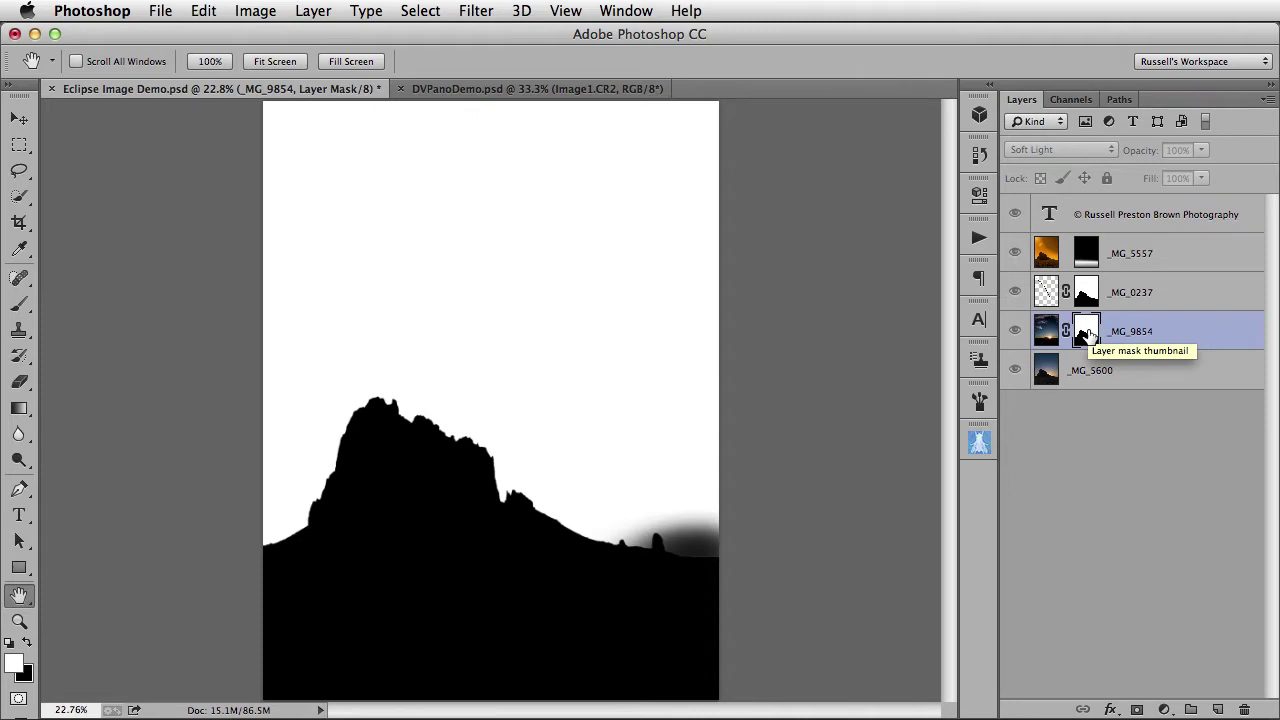
{"action": "left_click", "coordinate": [1086, 333], "text": "alt"}
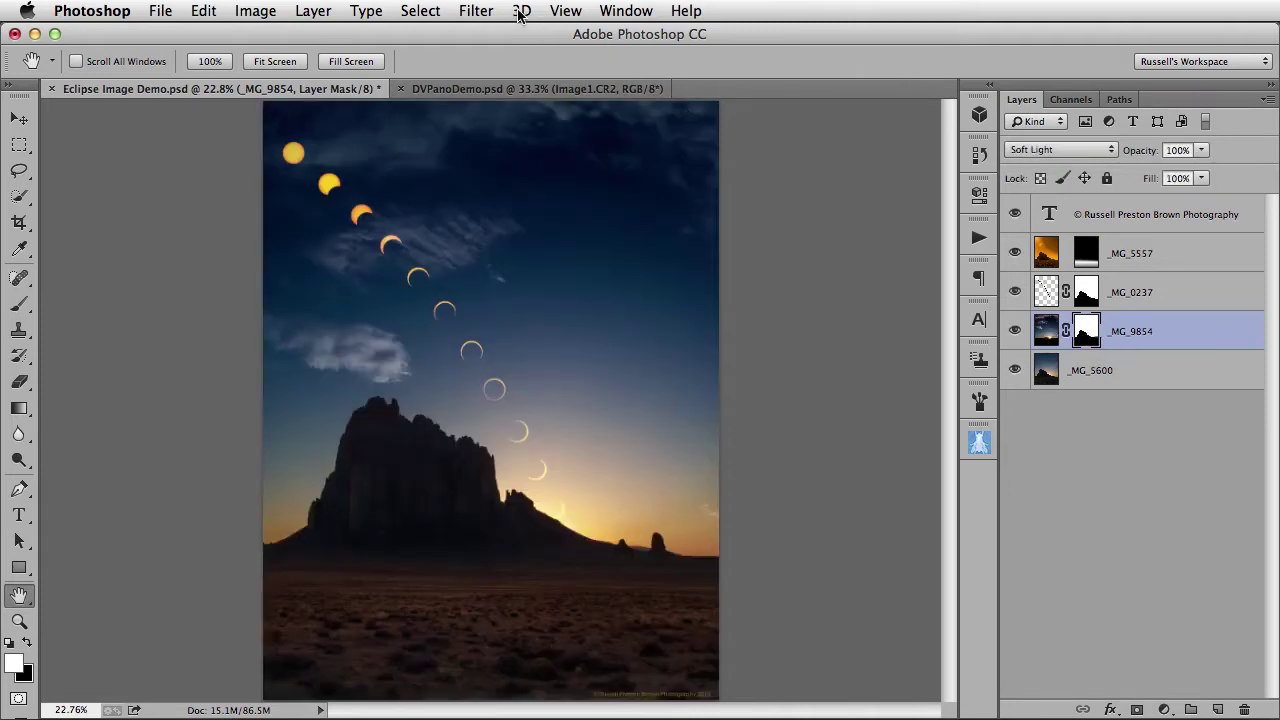
Convert _MG_9854 for smart filters and open it in the Camera Raw filter.
{"action": "left_click", "coordinate": [485, 8]}
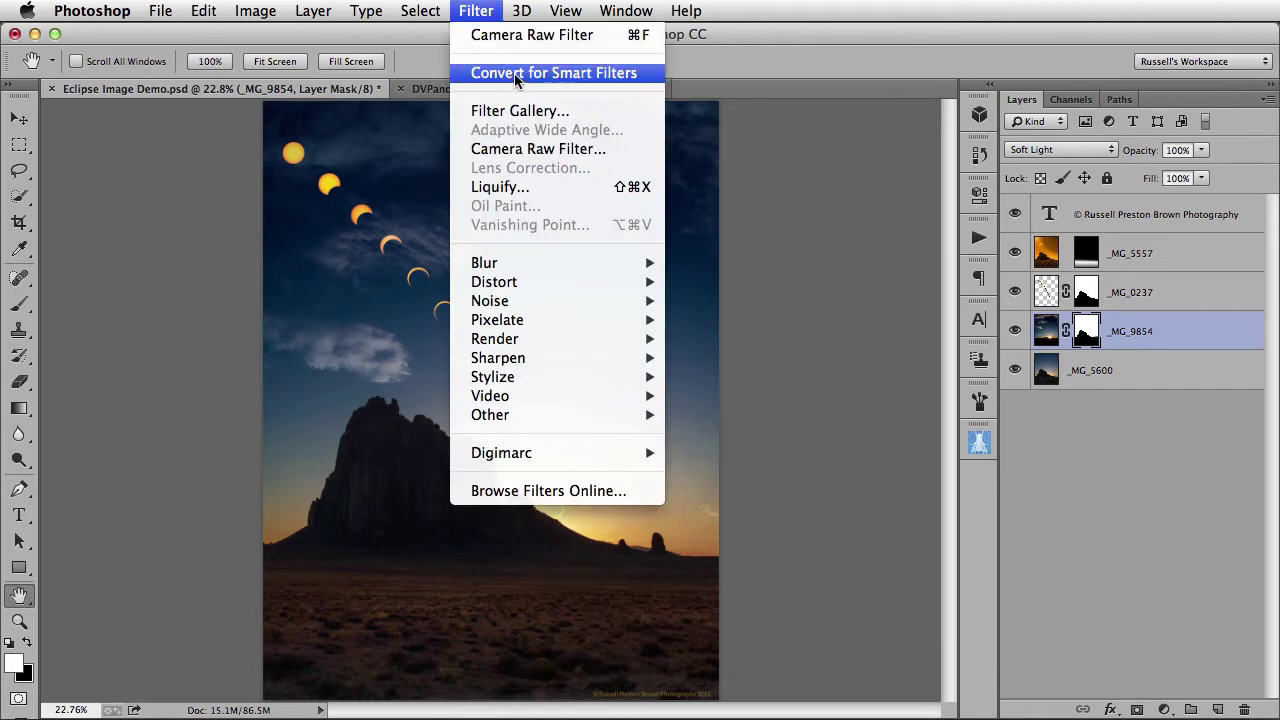
{"action": "left_click", "coordinate": [548, 80]}
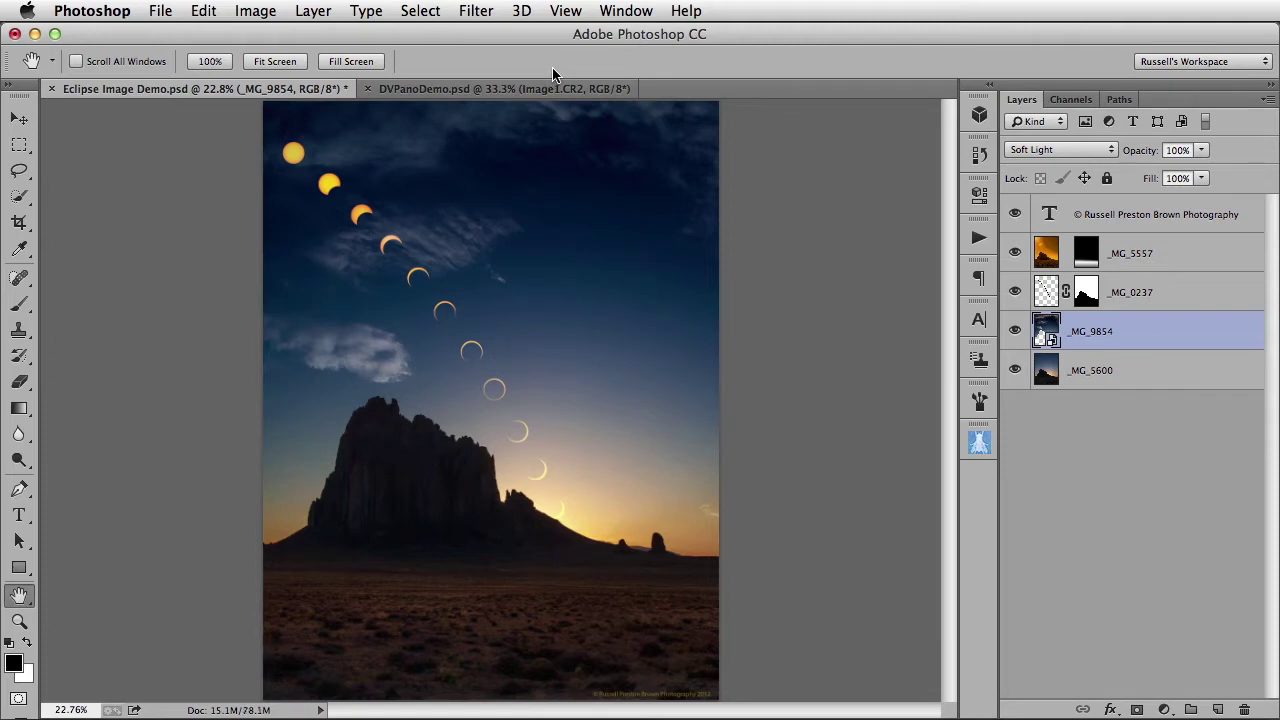
{"action": "left_click", "coordinate": [463, 8]}
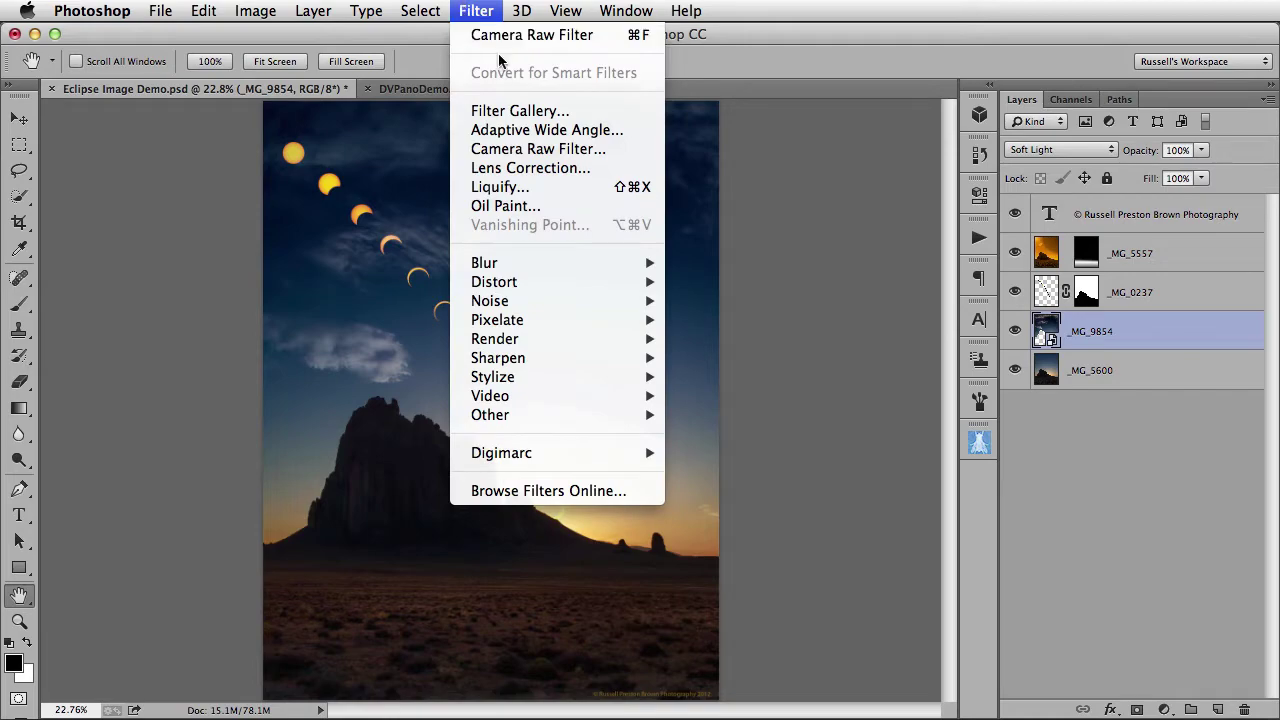
{"action": "left_click", "coordinate": [596, 150]}
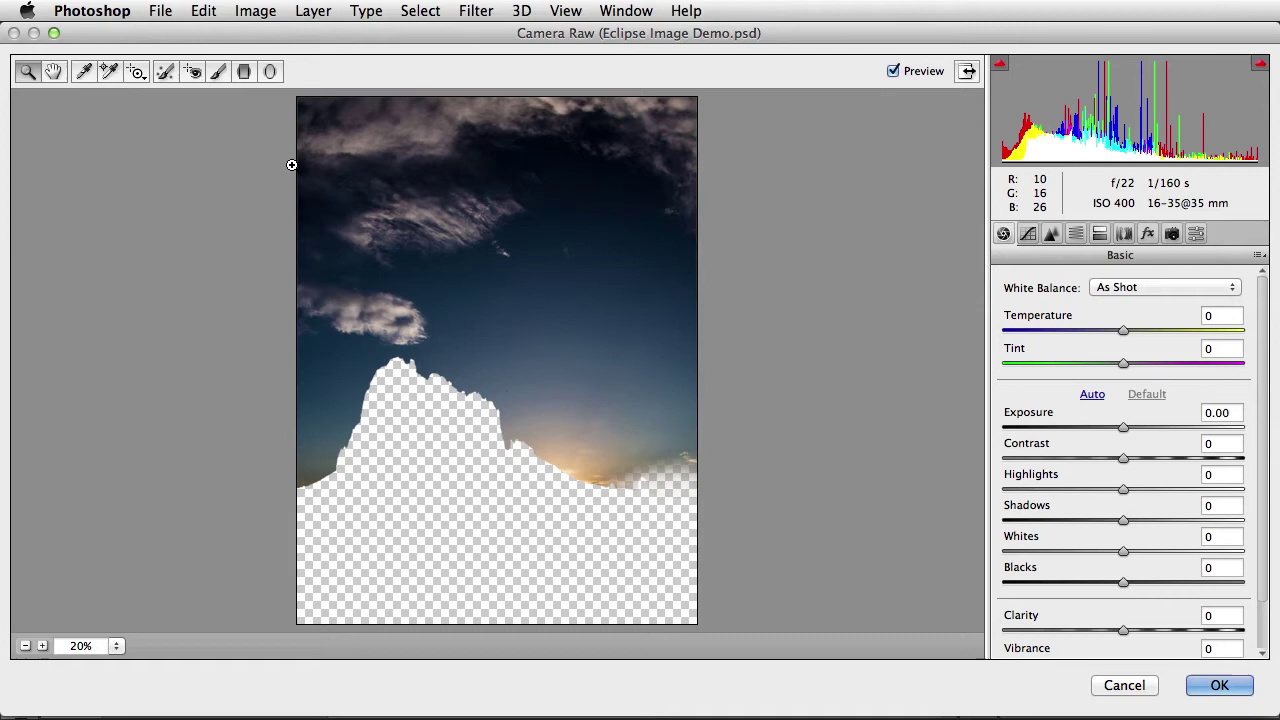
Set up Spot Removal with Visualize Spots, 33.3% zoom, higher contrast and a smaller brush.
{"action": "left_click", "coordinate": [165, 73]}
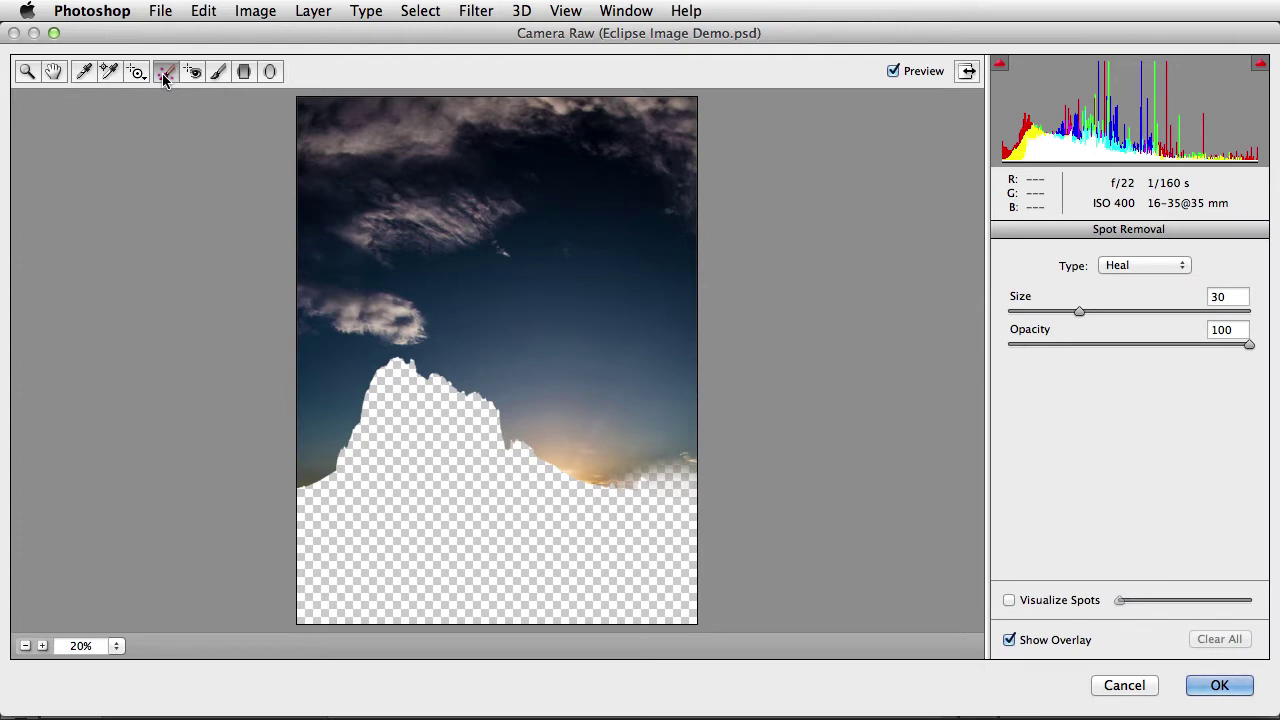
{"action": "left_click", "coordinate": [1065, 601]}
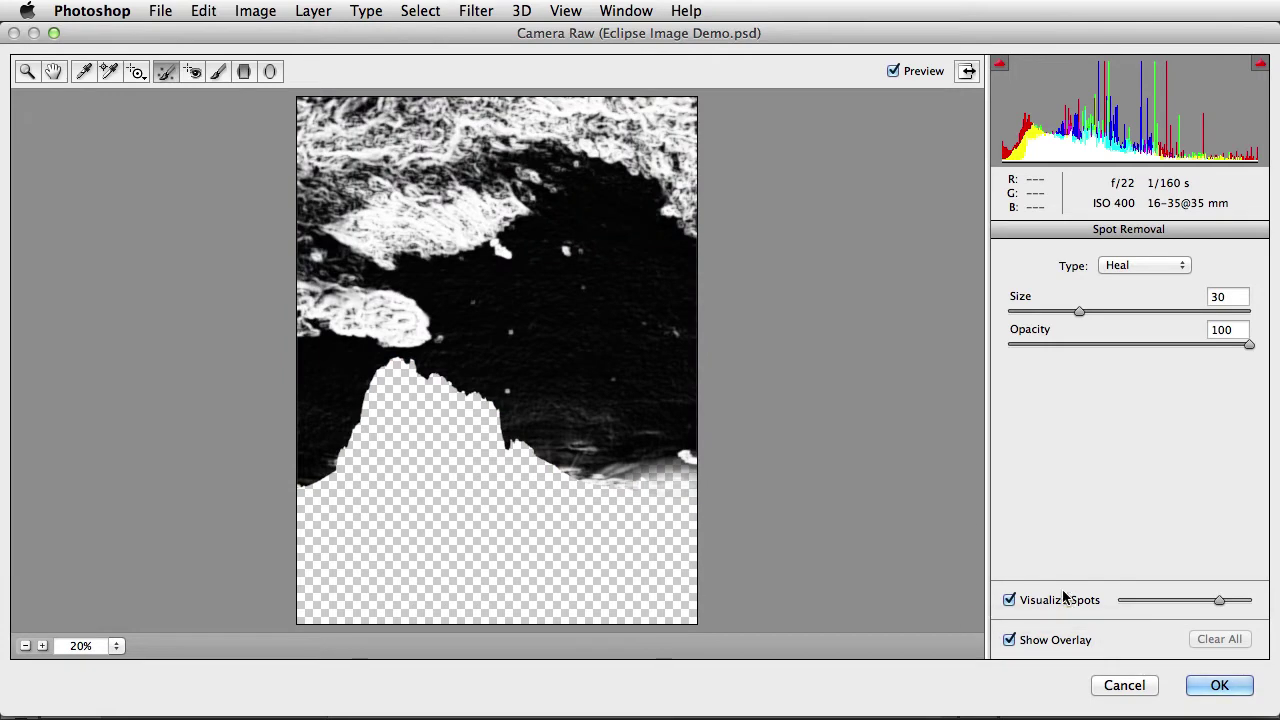
{"action": "key", "text": "super+equal"}
{"action": "key", "text": "super+equal"}
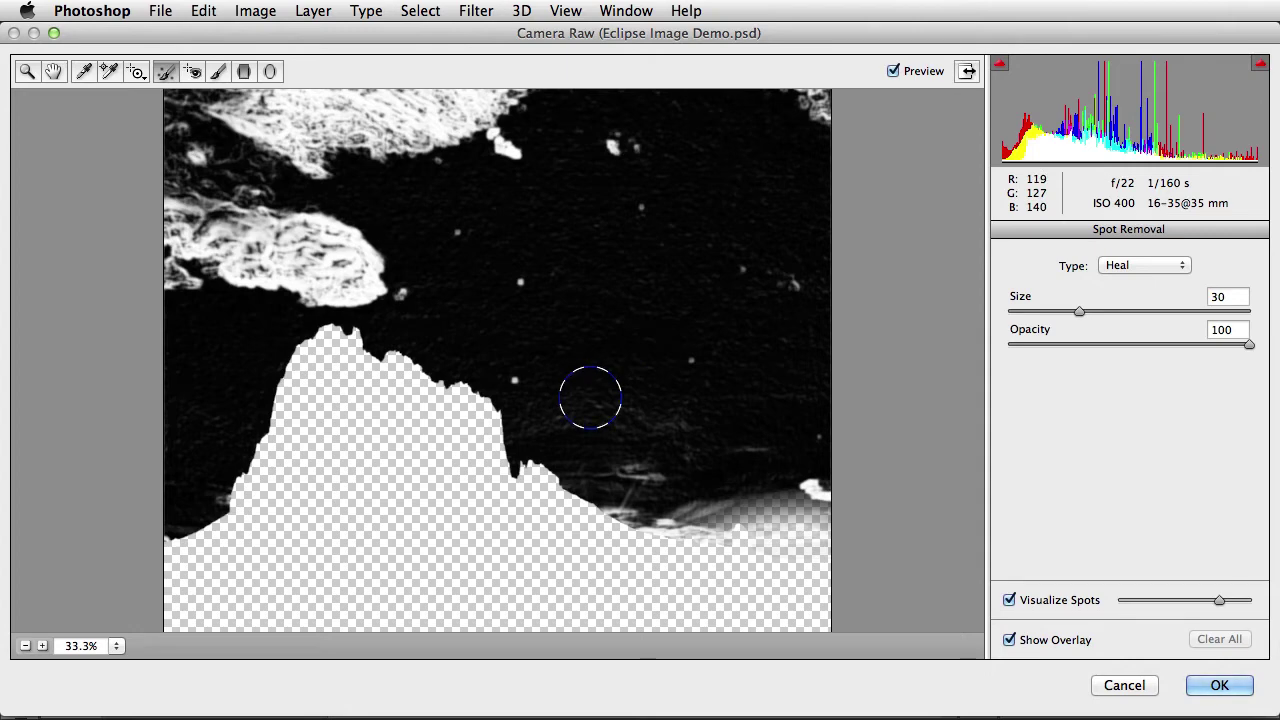
{"action": "mouse_move", "coordinate": [1224, 599]}
{"action": "left_mouse_down"}
{"action": "mouse_move", "coordinate": [1213, 597]}
{"action": "mouse_move", "coordinate": [1243, 599]}
{"action": "mouse_move", "coordinate": [1222, 600]}
{"action": "left_mouse_up"}
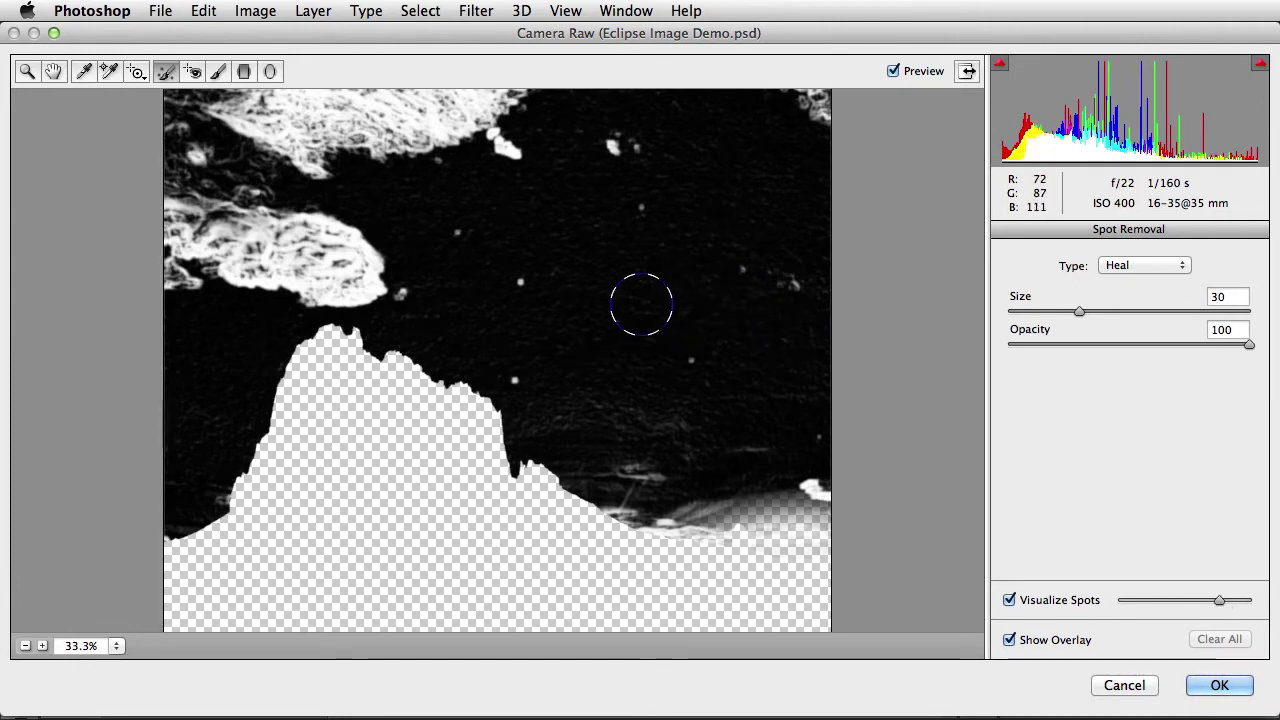
{"action": "key", "text": "bracketleft"}
{"action": "key", "text": "bracketleft"}
{"action": "key", "text": "bracketleft"}
{"action": "key", "text": "bracketleft"}
{"action": "key", "text": "bracketleft"}
{"action": "key", "text": "bracketleft"}
{"action": "key", "text": "bracketleft"}
{"action": "key", "text": "bracketleft"}
{"action": "key", "text": "bracketleft"}
{"action": "key", "text": "bracketleft"}
{"action": "key", "text": "bracketleft"}
{"action": "key", "text": "bracketleft"}
{"action": "key", "text": "bracketleft"}
{"action": "key", "text": "bracketleft"}
{"action": "key", "text": "bracketleft"}
{"action": "key", "text": "bracketleft"}
{"action": "key", "text": "bracketleft"}
{"action": "key", "text": "bracketleft"}
{"action": "key", "text": "bracketleft"}
{"action": "key", "text": "bracketleft"}
{"action": "key", "text": "bracketleft"}
{"action": "key", "text": "bracketleft"}
{"action": "key", "text": "bracketleft"}
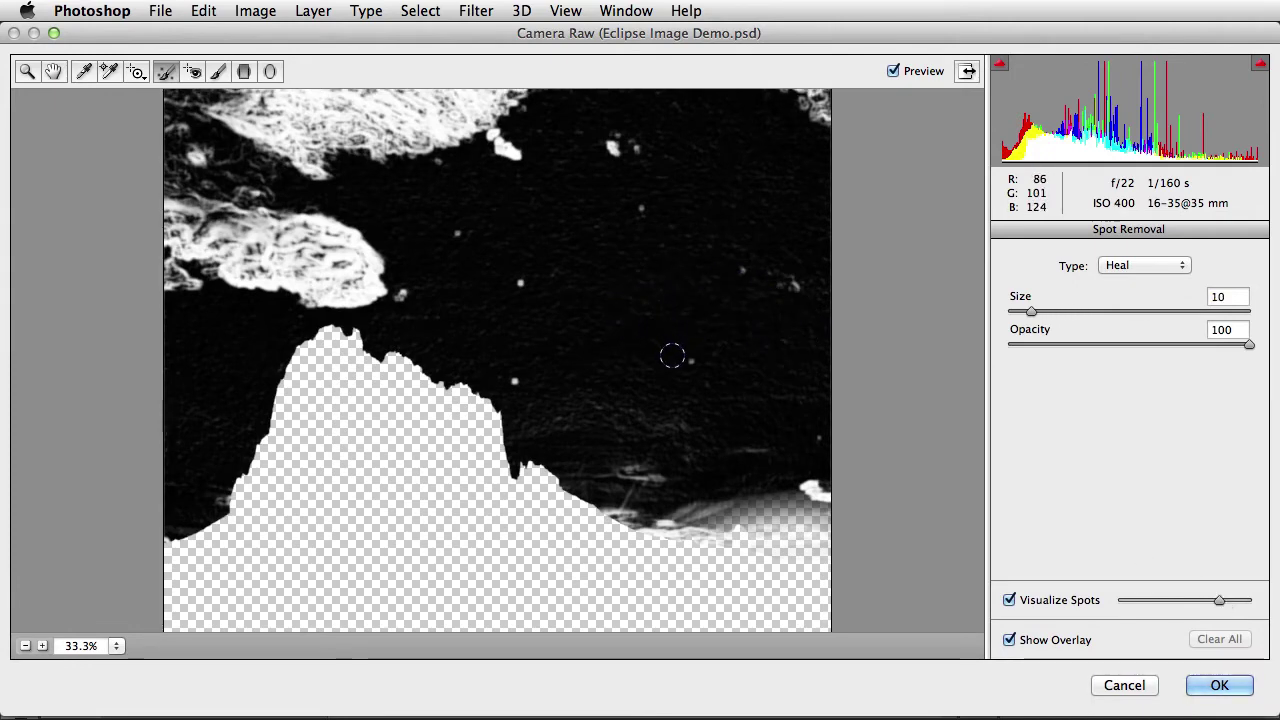
{"action": "key", "text": "bracketleft"}
{"action": "key", "text": "bracketleft"}
{"action": "key", "text": "bracketleft"}
{"action": "key", "text": "bracketleft"}
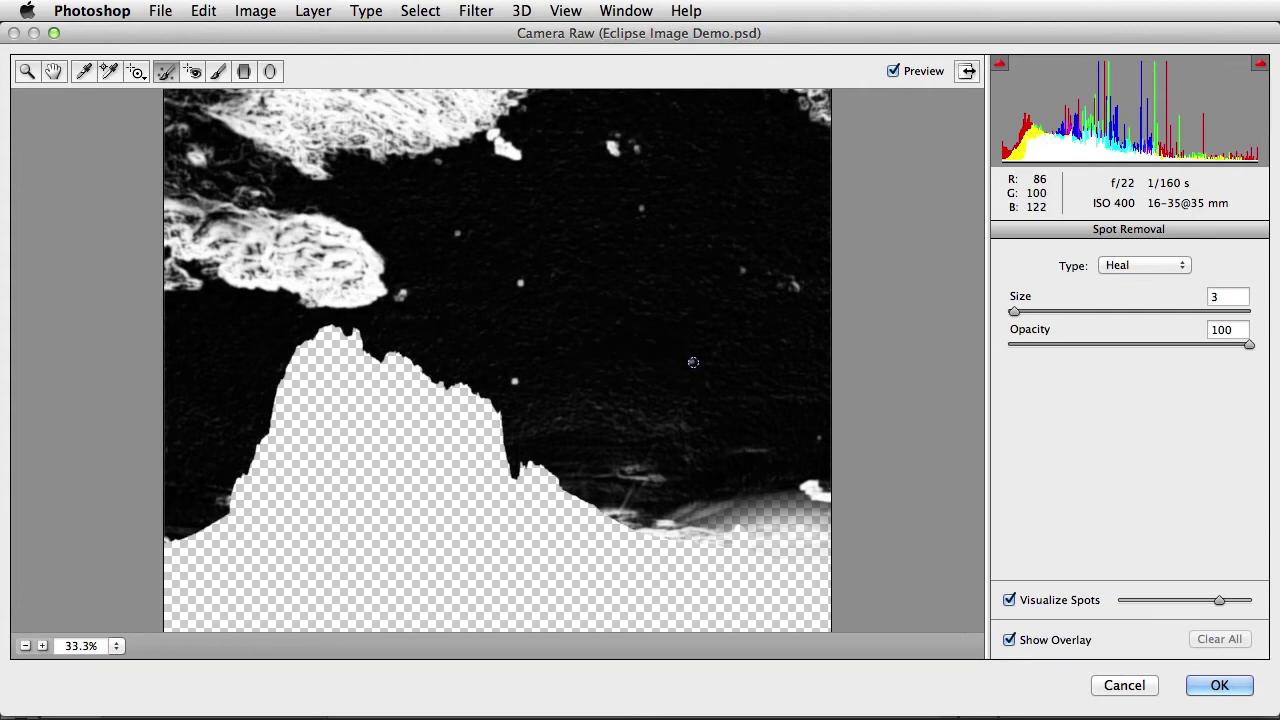
Heal five dust spots in the sky and apply the Camera Raw filter.
{"action": "left_click", "coordinate": [692, 364]}
{"action": "left_click", "coordinate": [515, 382]}
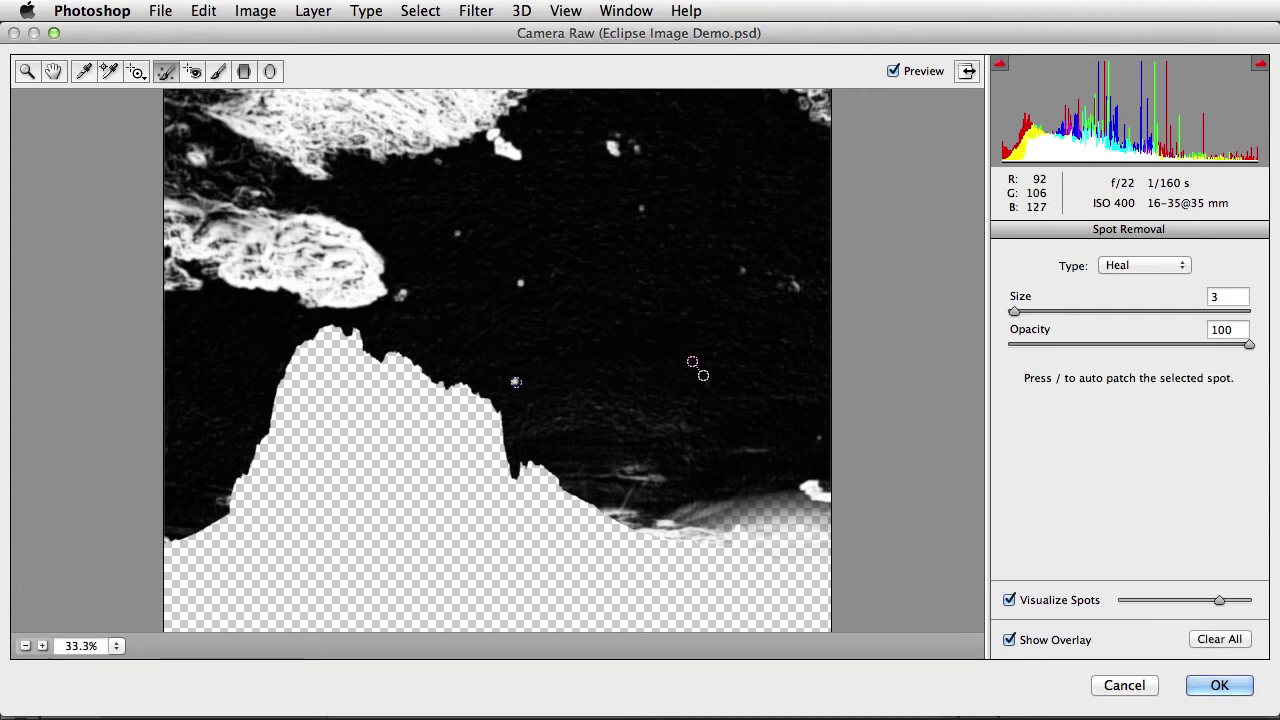
{"action": "left_click", "coordinate": [522, 283]}
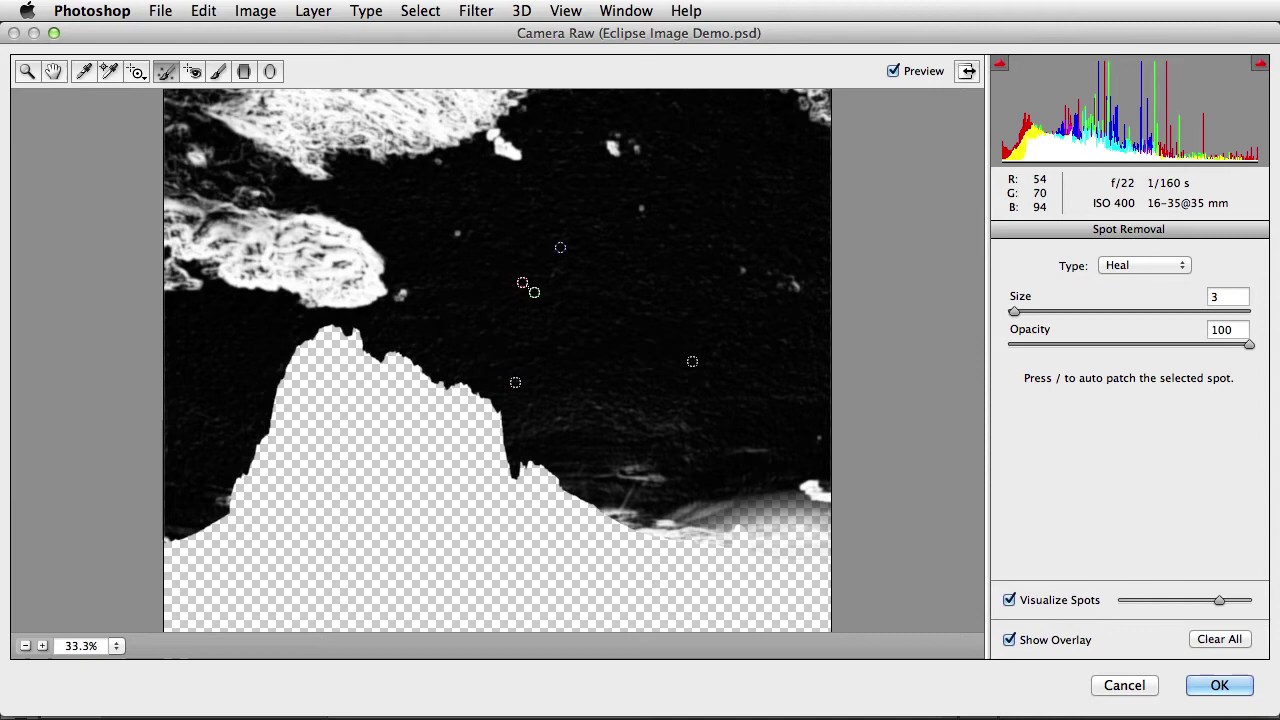
{"action": "left_click", "coordinate": [643, 210]}
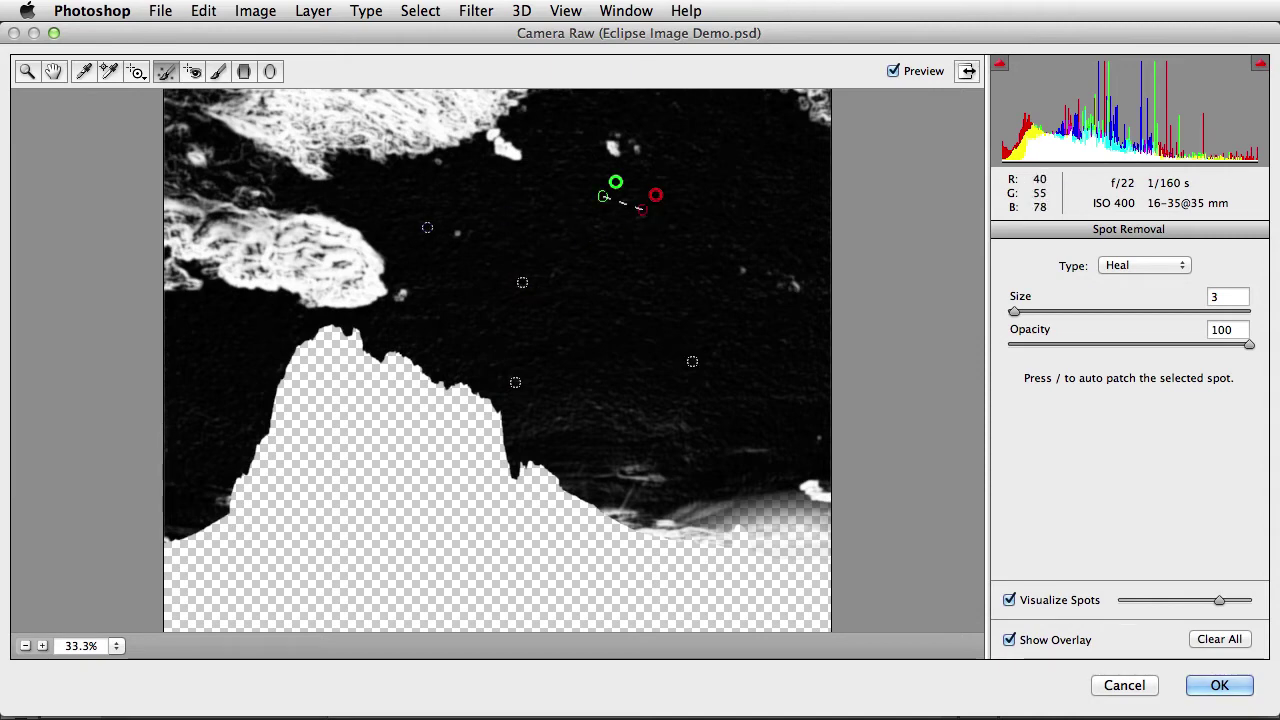
{"action": "left_click", "coordinate": [455, 234]}
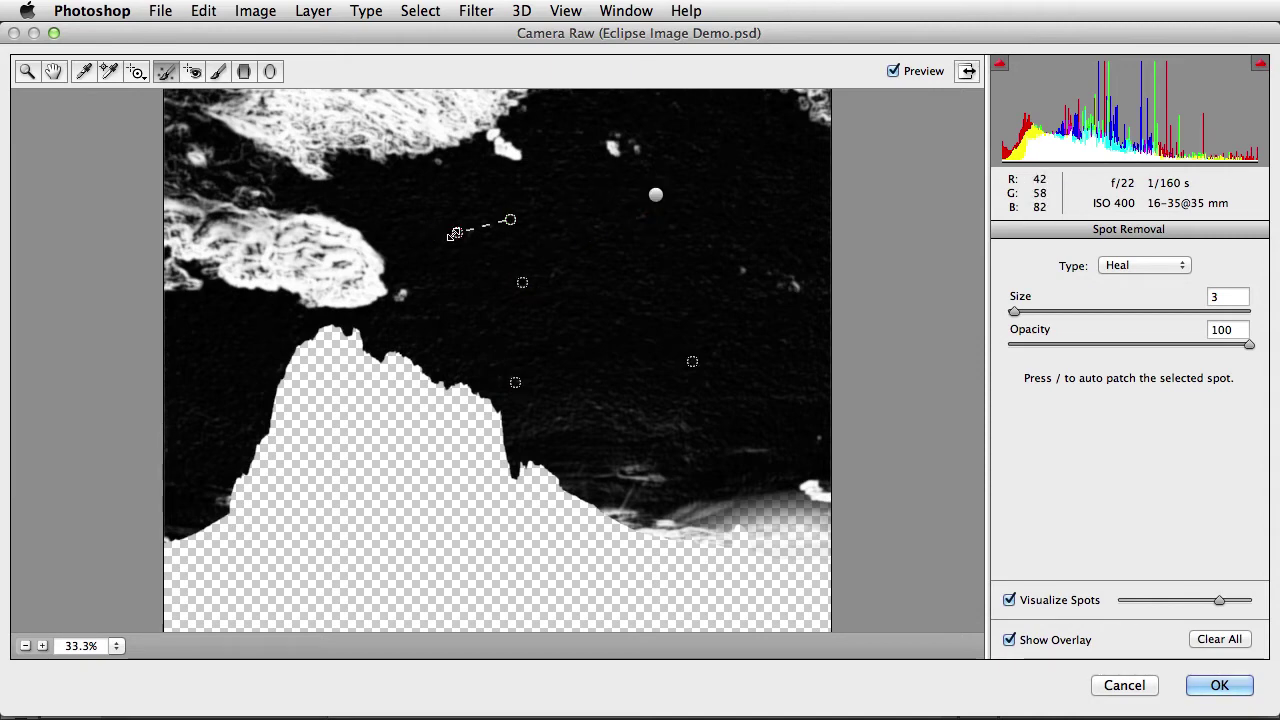
{"action": "left_click", "coordinate": [1224, 687]}
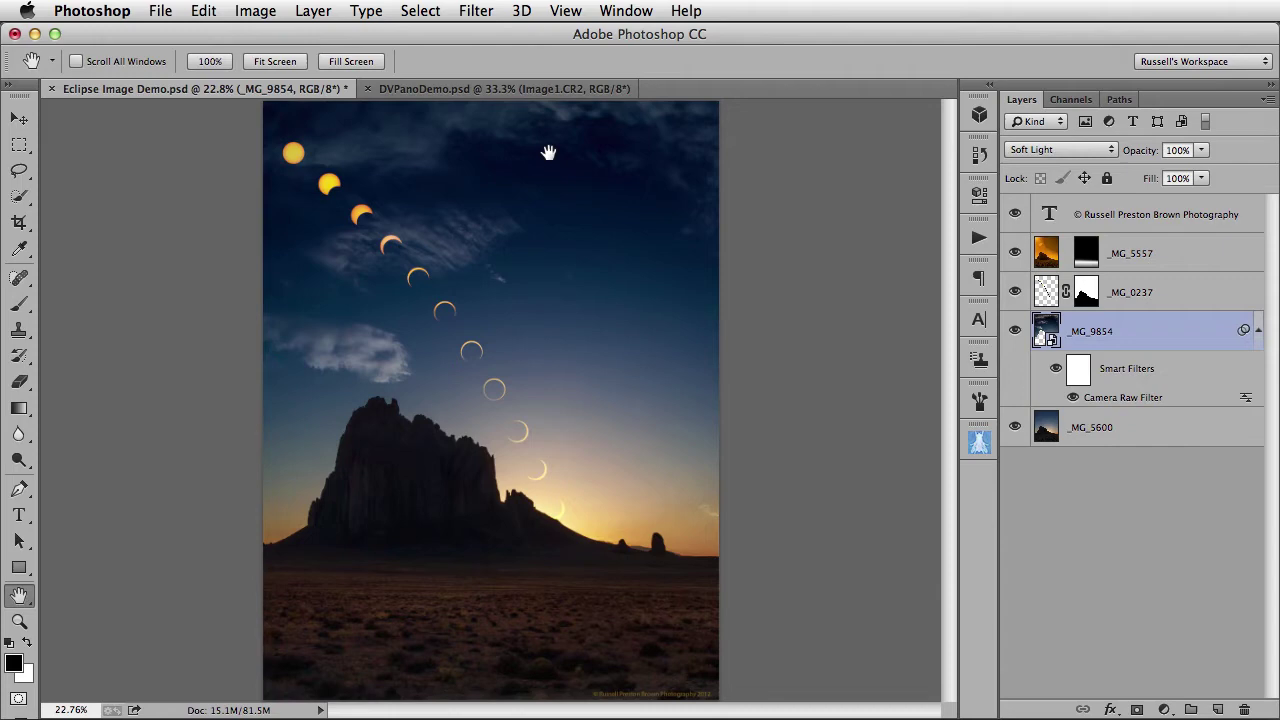
Switch to DVPanoDemo.psd and select all three CR2 image layers together.
{"action": "left_click", "coordinate": [526, 89]}
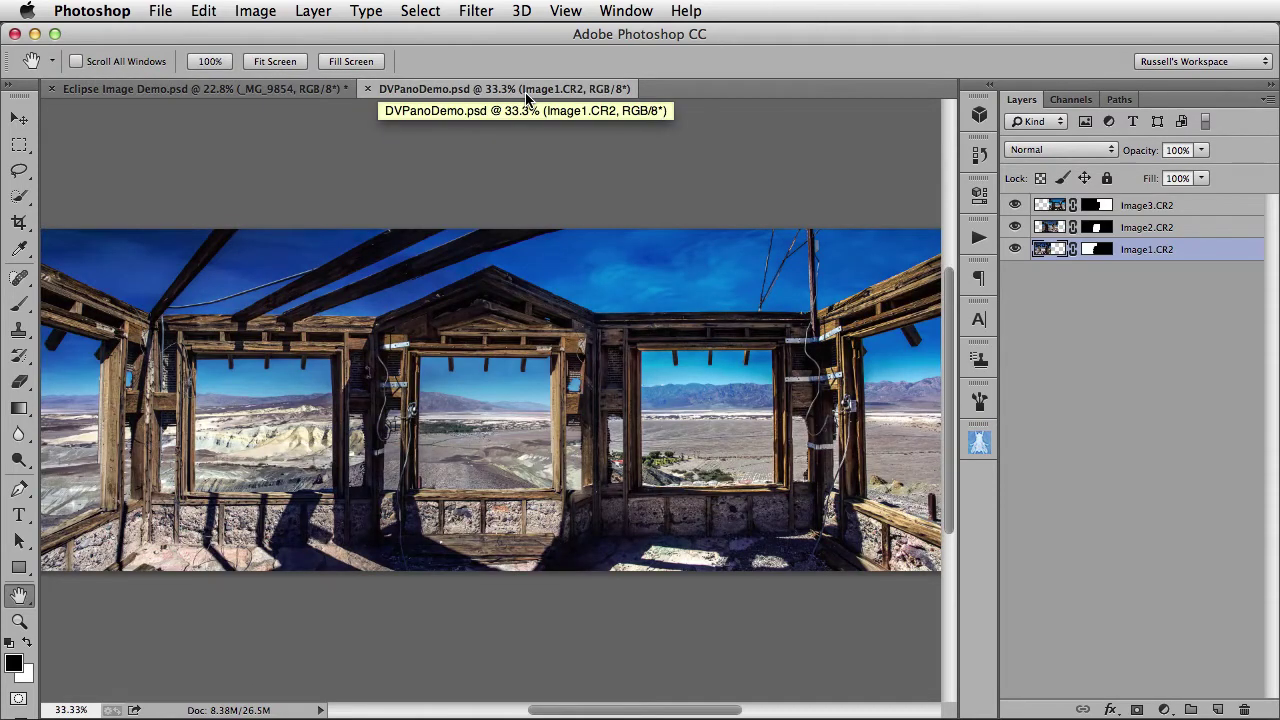
{"action": "left_click", "coordinate": [1015, 206]}
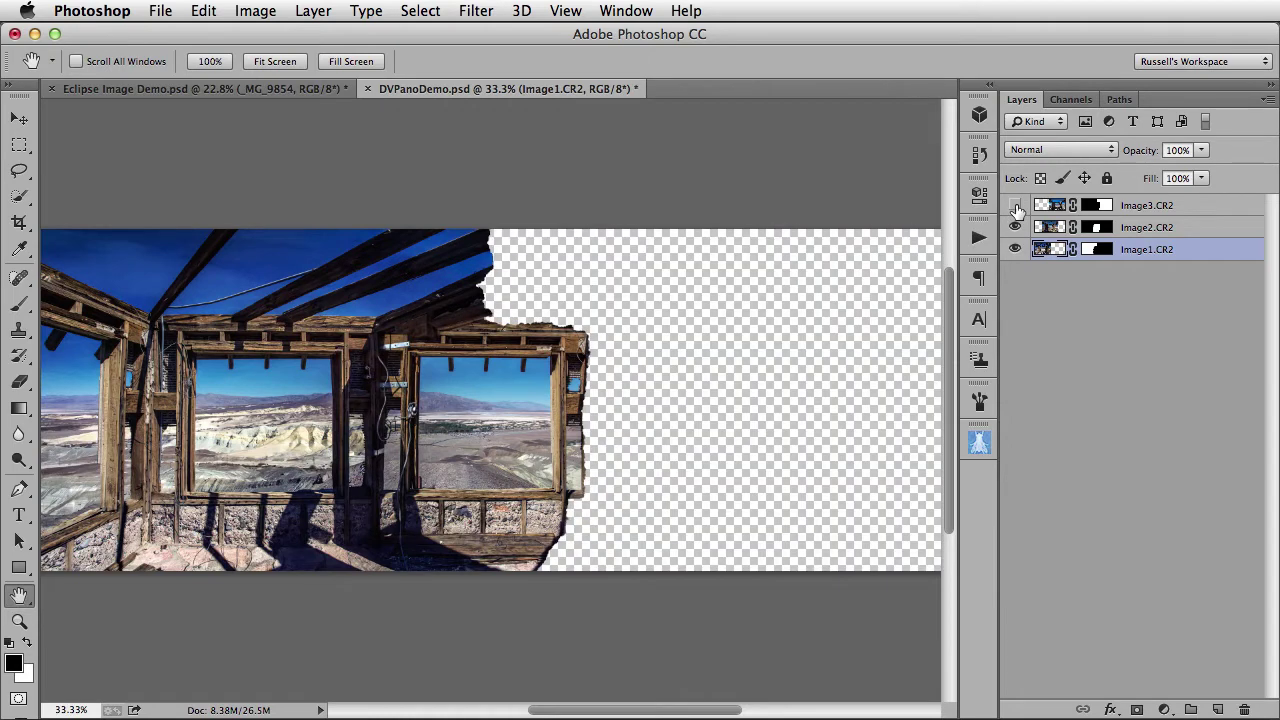
{"action": "left_click", "coordinate": [1015, 206]}
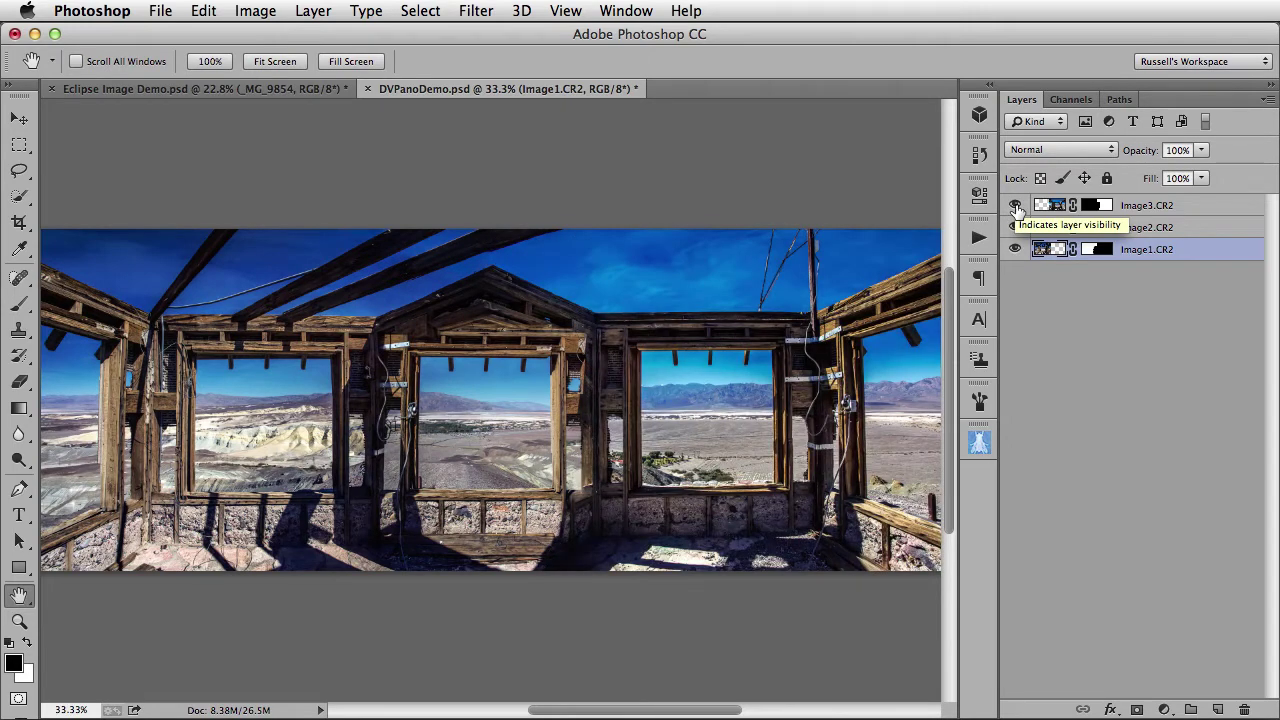
{"action": "left_click", "coordinate": [1045, 206]}
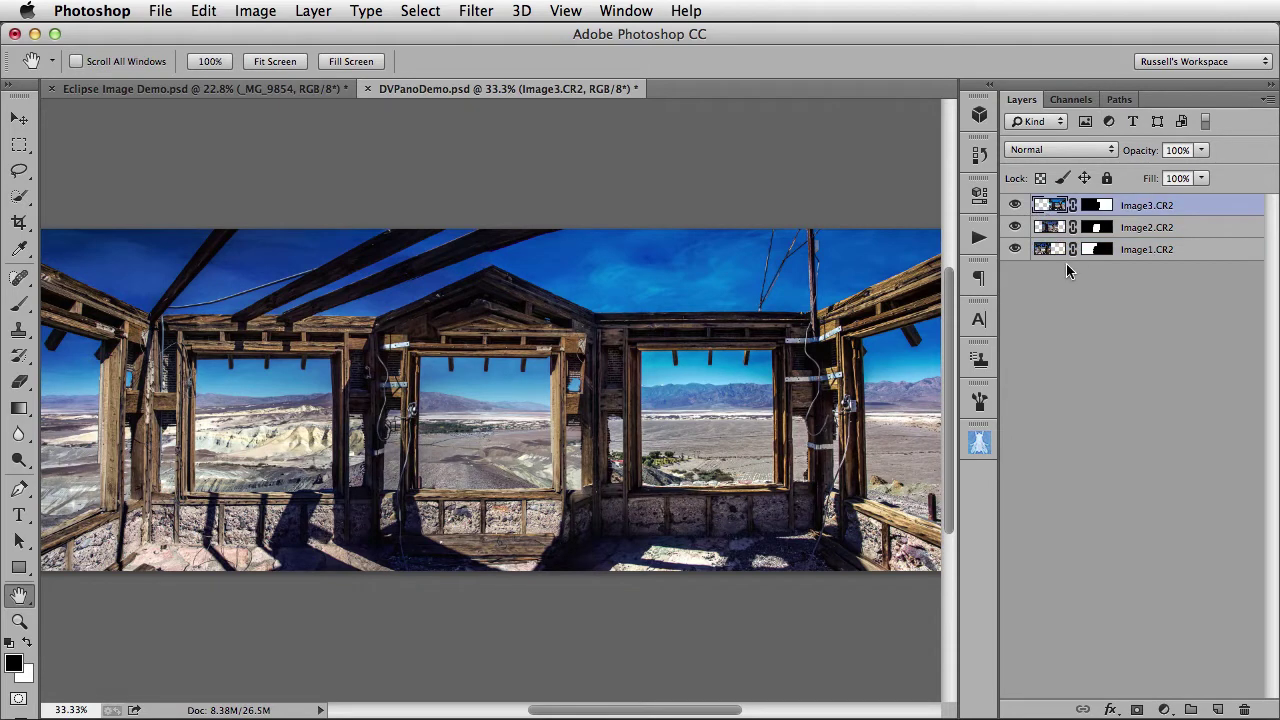
{"action": "left_click", "coordinate": [1055, 252], "text": "shift"}
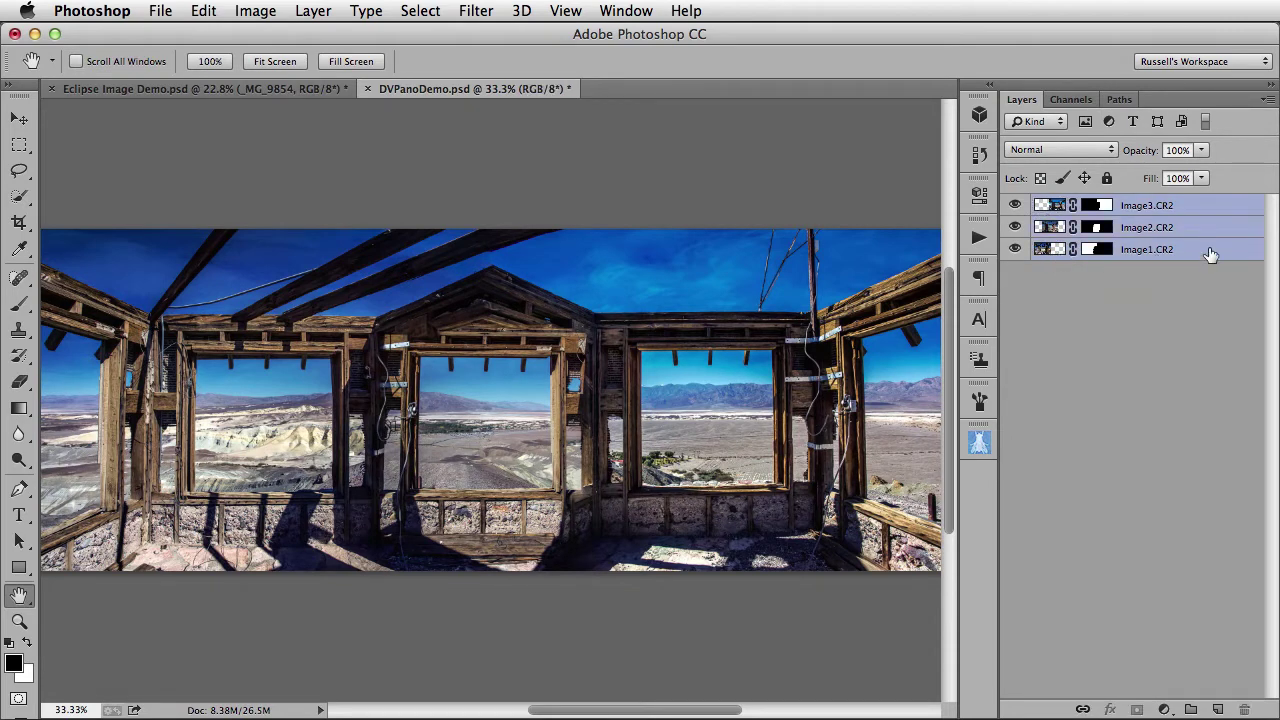
Convert the three panorama layers into a single smart object.
{"action": "left_click", "coordinate": [470, 10]}
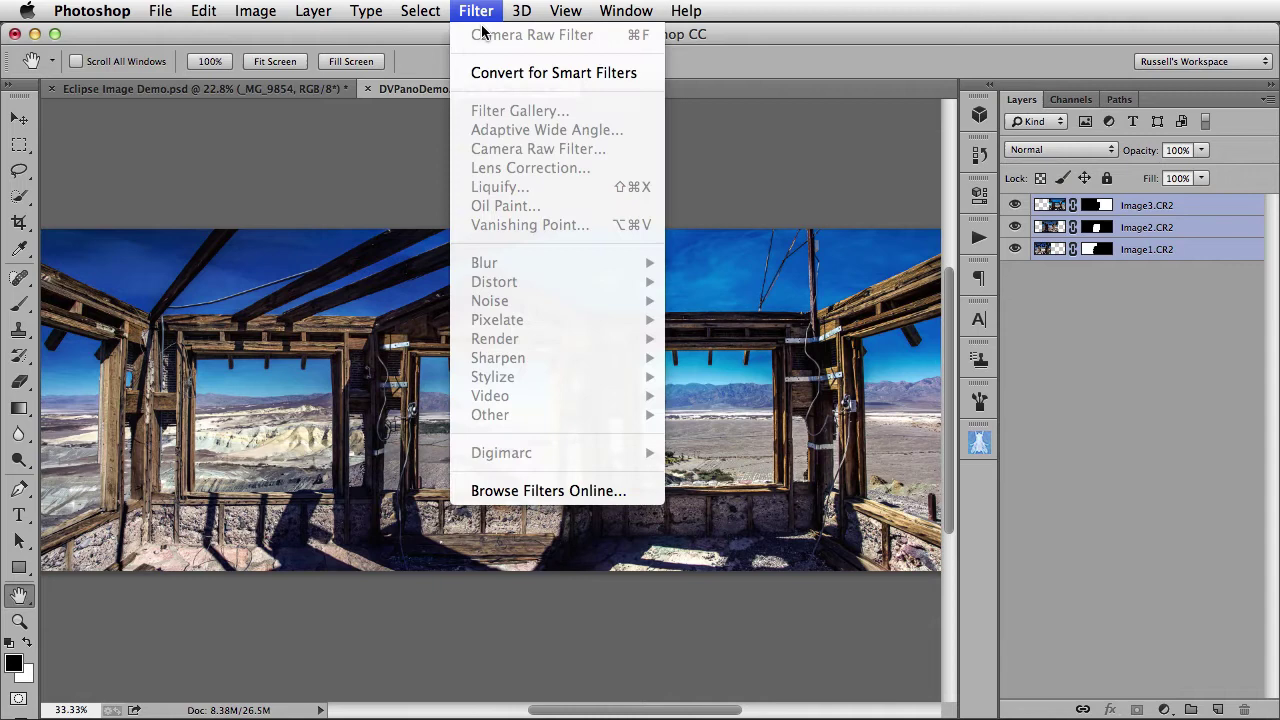
{"action": "left_click", "coordinate": [508, 73]}
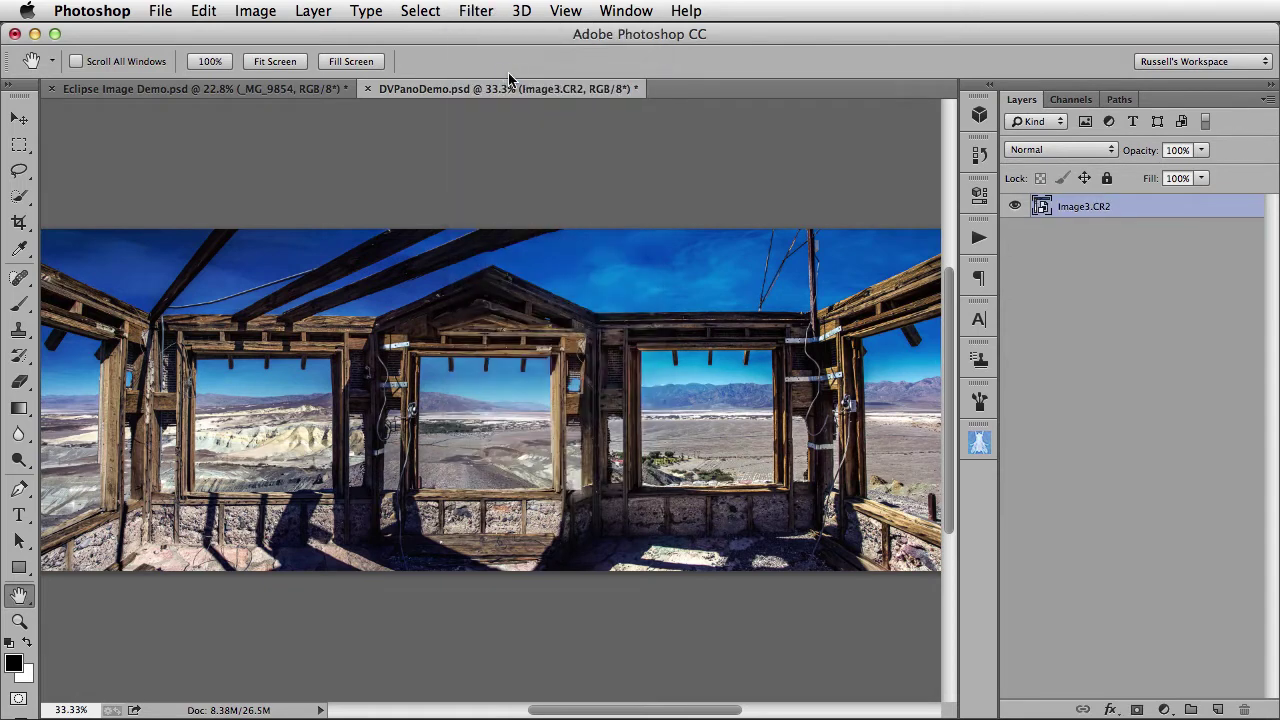
{"action": "left_click", "coordinate": [483, 12]}
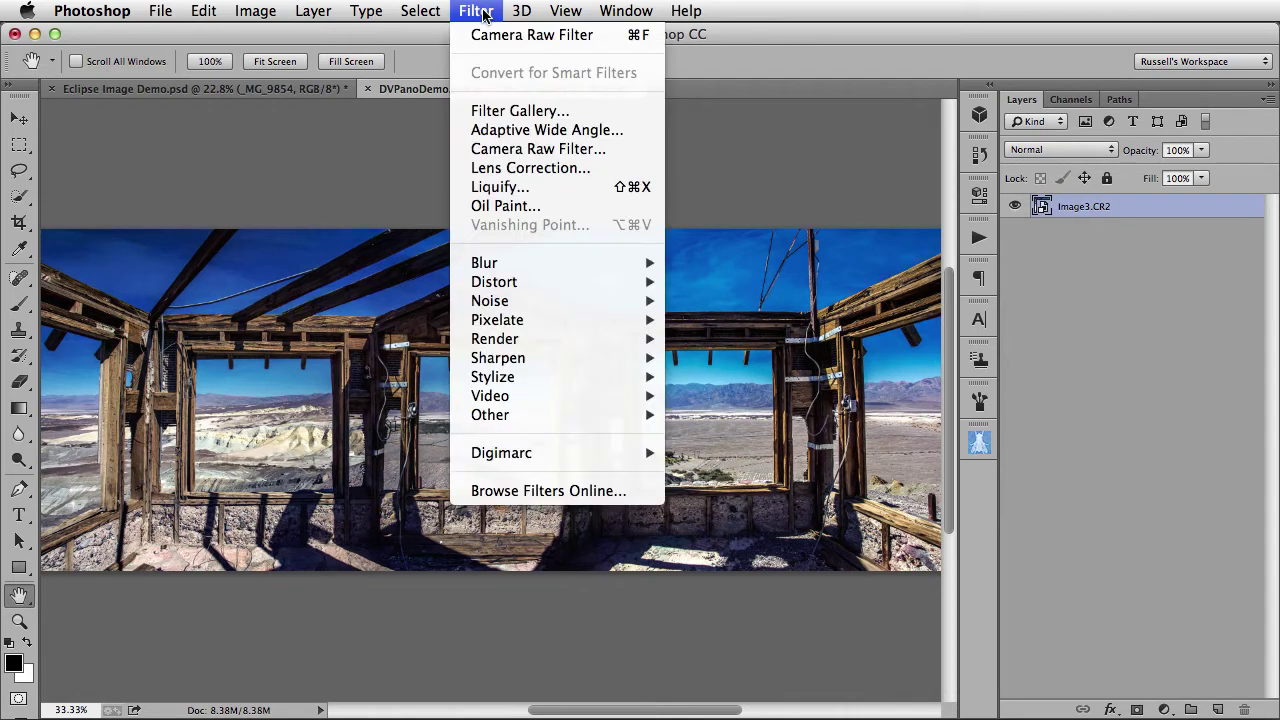
Open Camera Raw on the panorama and draw a radial oval around the central windows.
{"action": "left_click", "coordinate": [571, 150]}
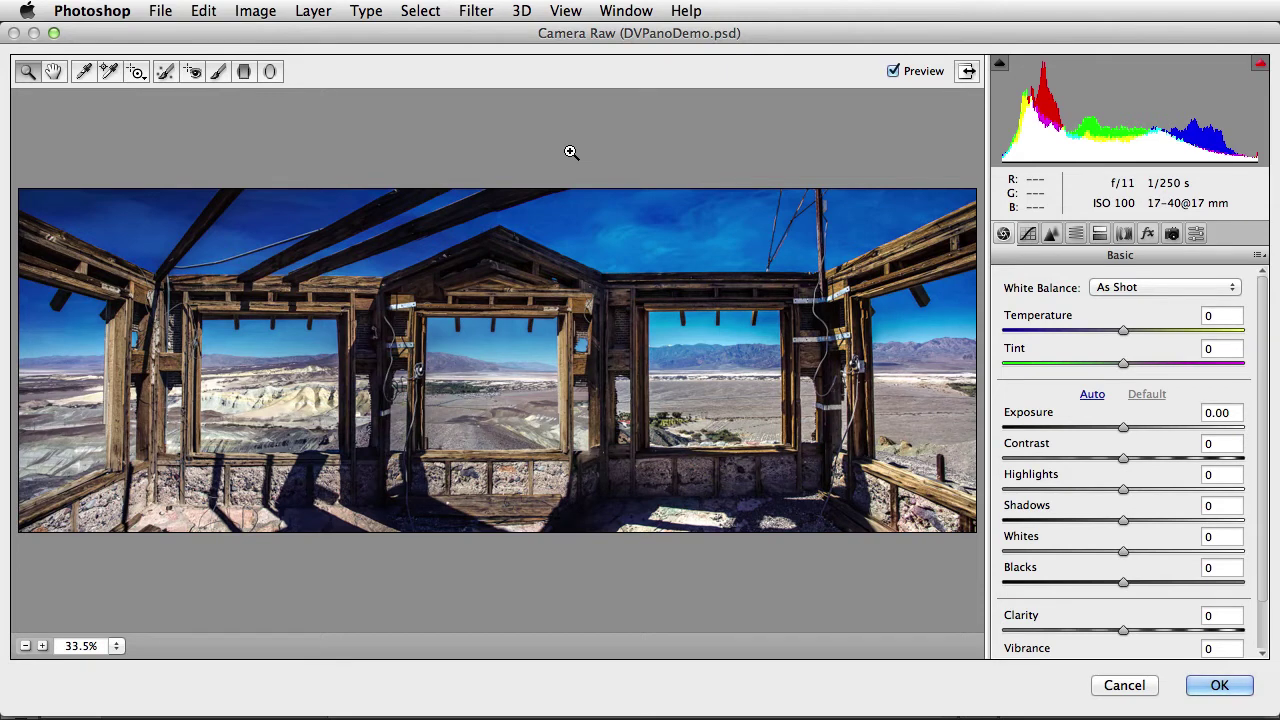
{"action": "left_click", "coordinate": [271, 72]}
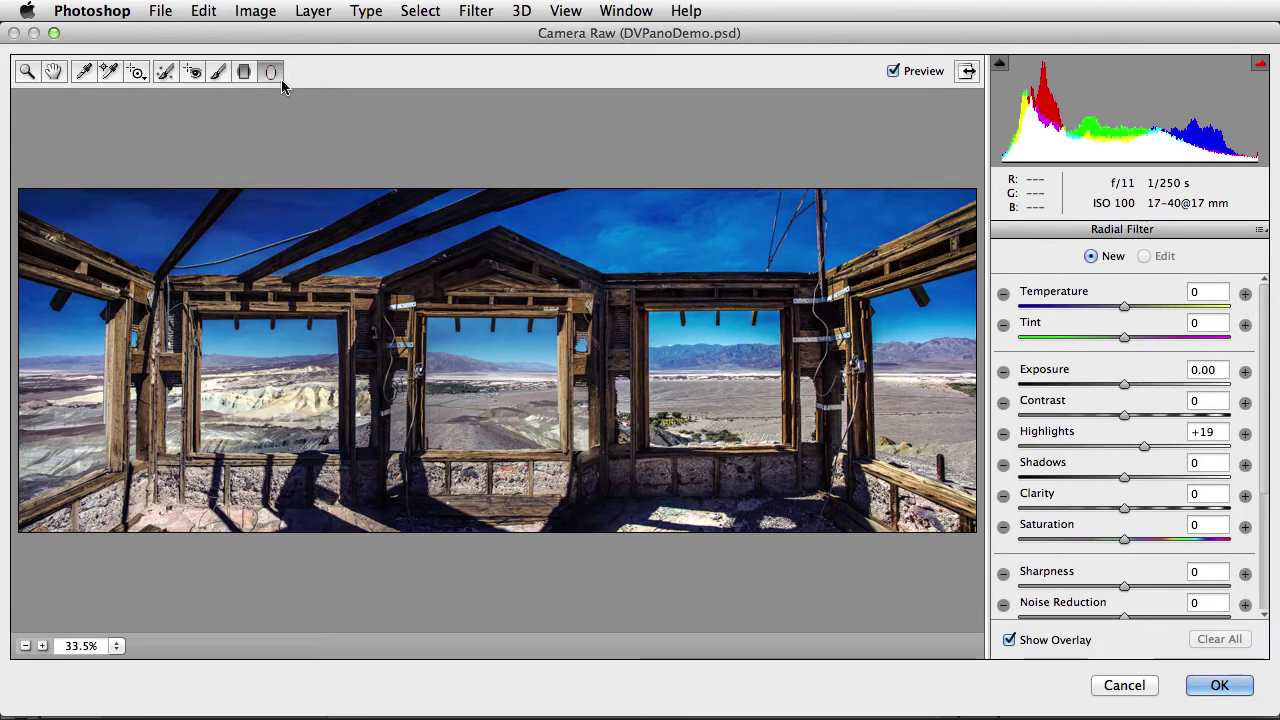
{"action": "left_click_drag", "start_coordinate": [492, 381], "coordinate": [708, 461]}
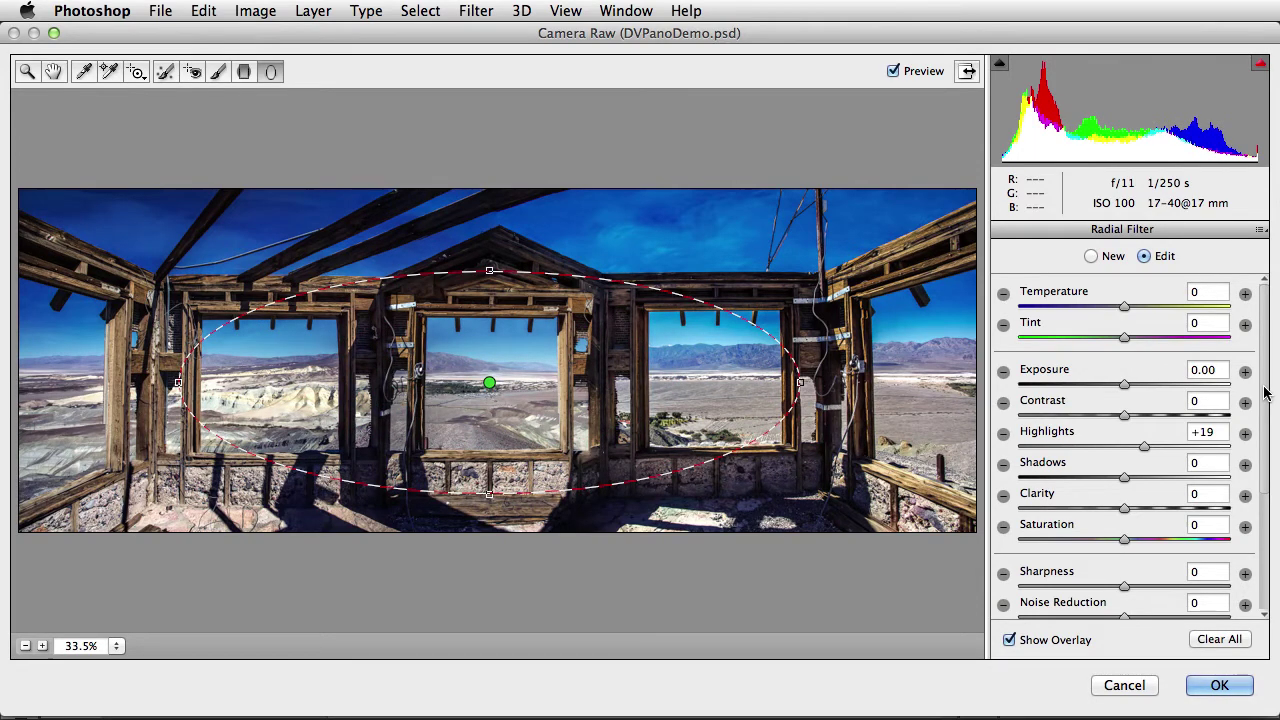
Set the radial effect to Outside with Exposure -1.50 and recentre the oval over the windows.
{"action": "scroll", "coordinate": [1263, 393], "scroll_direction": "down", "scroll_amount": 5}
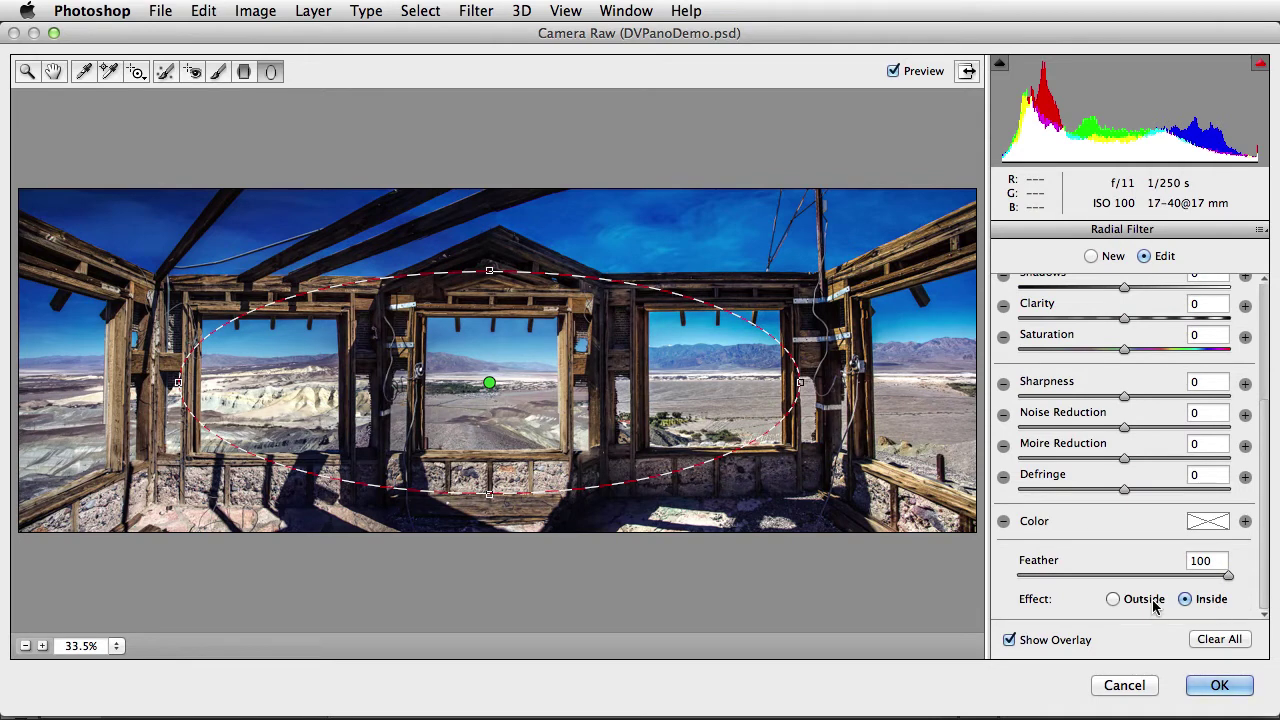
{"action": "left_click", "coordinate": [1145, 599]}
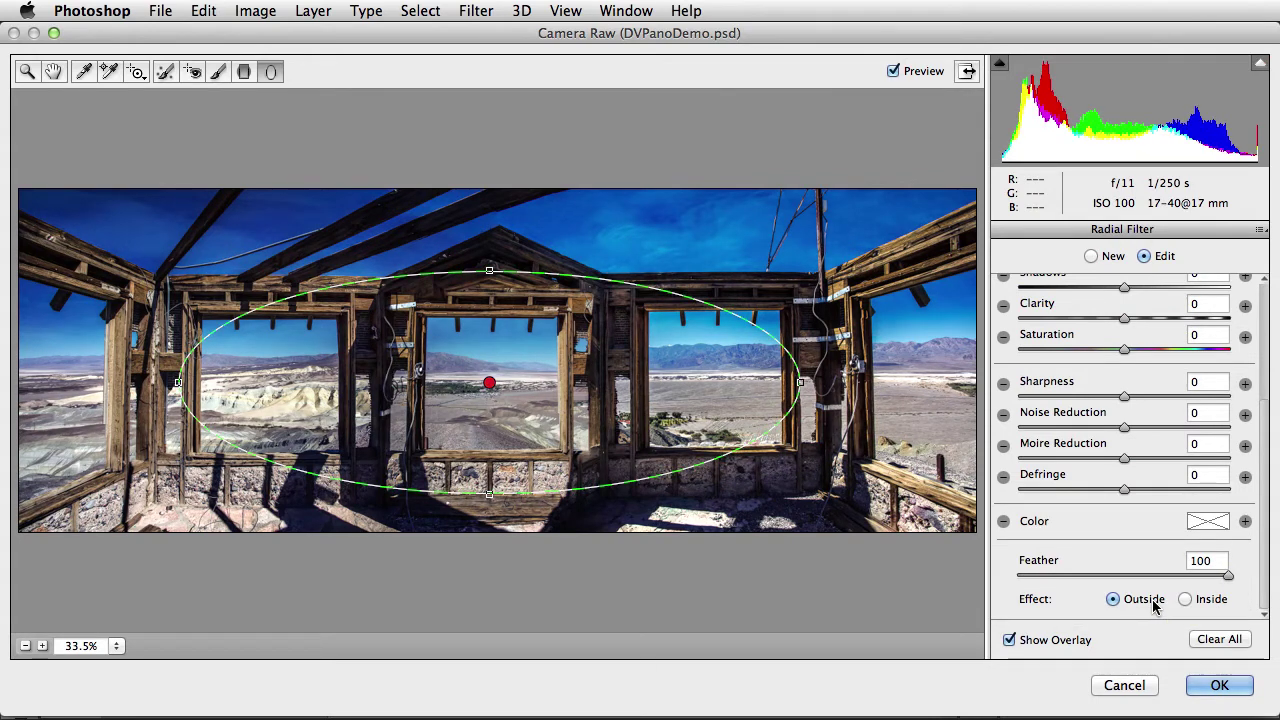
{"action": "left_click", "coordinate": [1194, 601]}
{"action": "left_click", "coordinate": [1148, 600]}
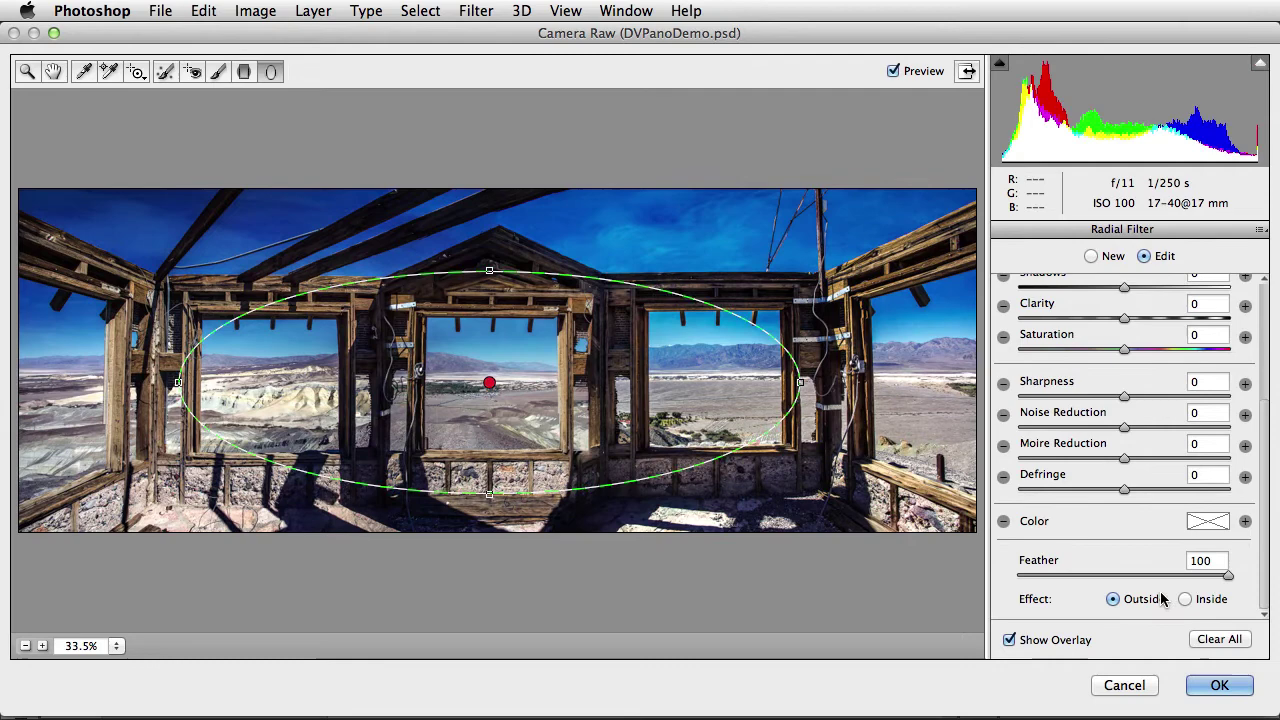
{"action": "left_click_drag", "start_coordinate": [1260, 408], "coordinate": [1197, 280]}
{"action": "left_click_drag", "start_coordinate": [1109, 386], "coordinate": [1086, 389]}
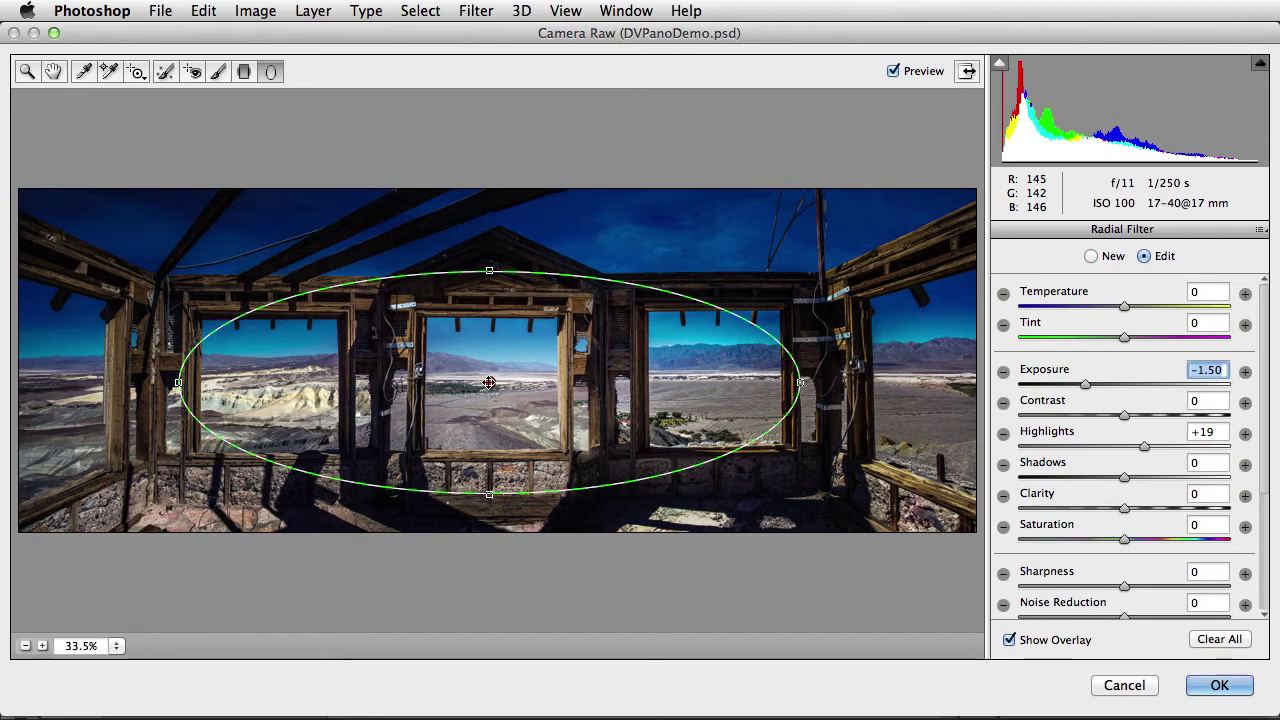
{"action": "mouse_move", "coordinate": [489, 382]}
{"action": "left_mouse_down"}
{"action": "mouse_move", "coordinate": [626, 360]}
{"action": "mouse_move", "coordinate": [734, 366]}
{"action": "mouse_move", "coordinate": [321, 399]}
{"action": "mouse_move", "coordinate": [300, 373]}
{"action": "mouse_move", "coordinate": [323, 337]}
{"action": "mouse_move", "coordinate": [842, 263]}
{"action": "mouse_move", "coordinate": [677, 386]}
{"action": "mouse_move", "coordinate": [657, 451]}
{"action": "mouse_move", "coordinate": [446, 386]}
{"action": "mouse_move", "coordinate": [496, 390]}
{"action": "left_mouse_up"}
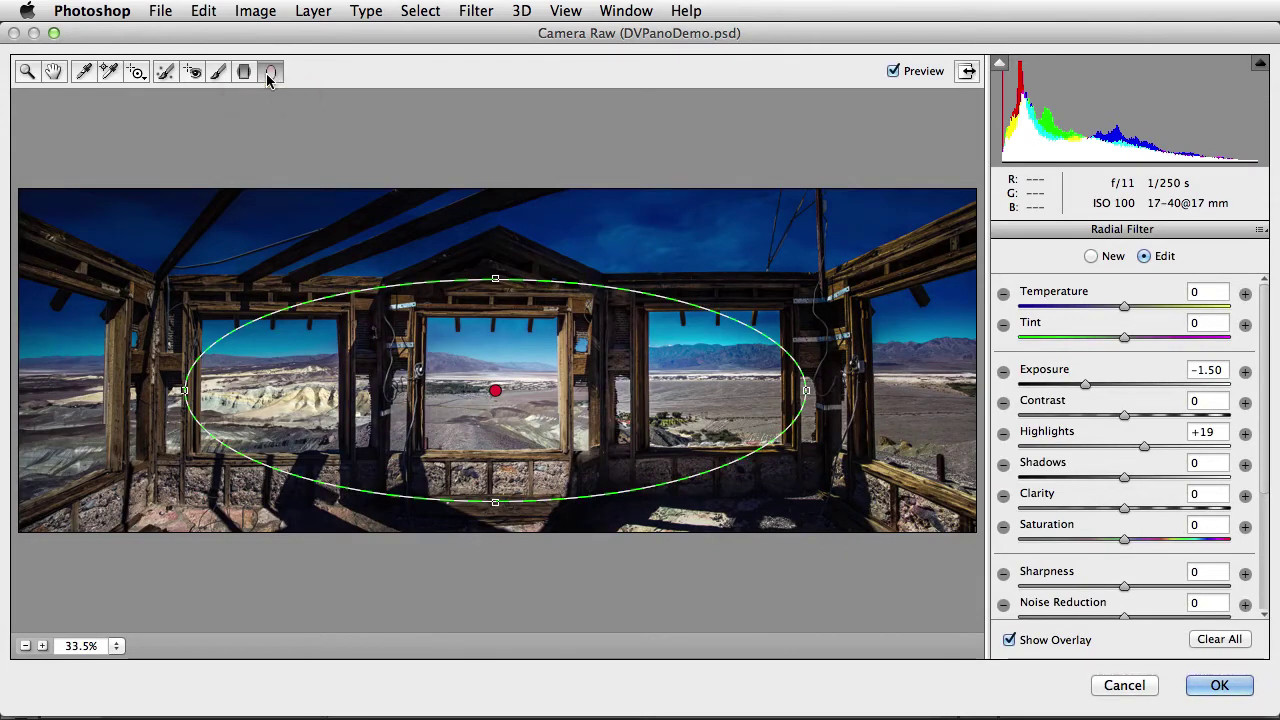
Apply the radial vignette to the panorama as a Camera Raw smart filter.
{"action": "left_click", "coordinate": [1218, 686]}
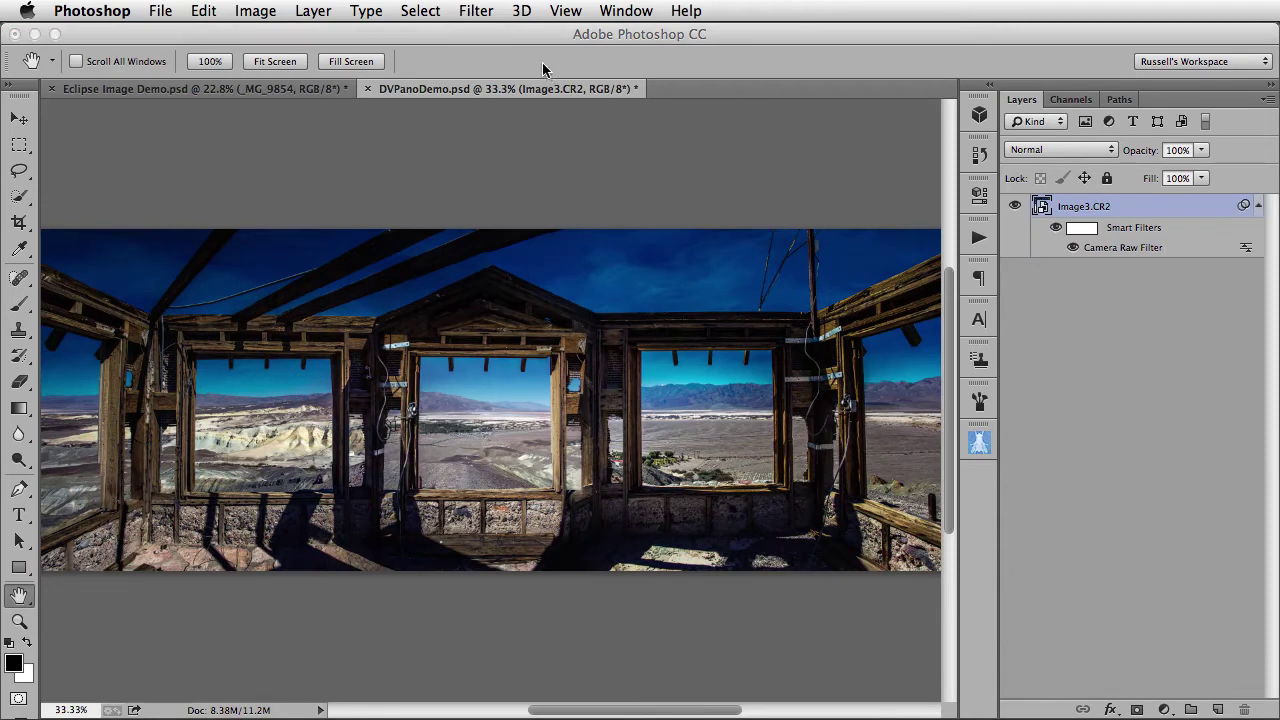
{"action": "left_click", "coordinate": [484, 12]}
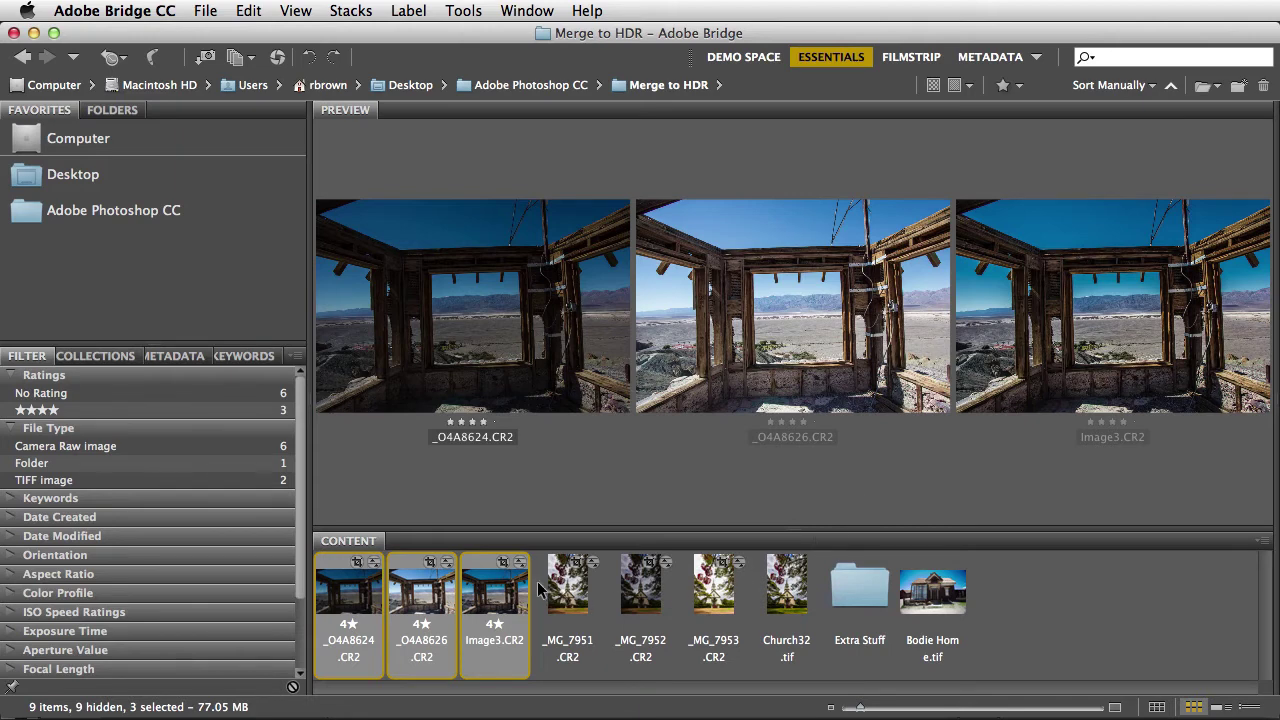
Send the three selected cabin CR2 exposures to Photoshop's Merge to HDR Pro.
{"action": "left_click", "coordinate": [469, 10]}
{"action": "mouse_move", "coordinate": [515, 185]}
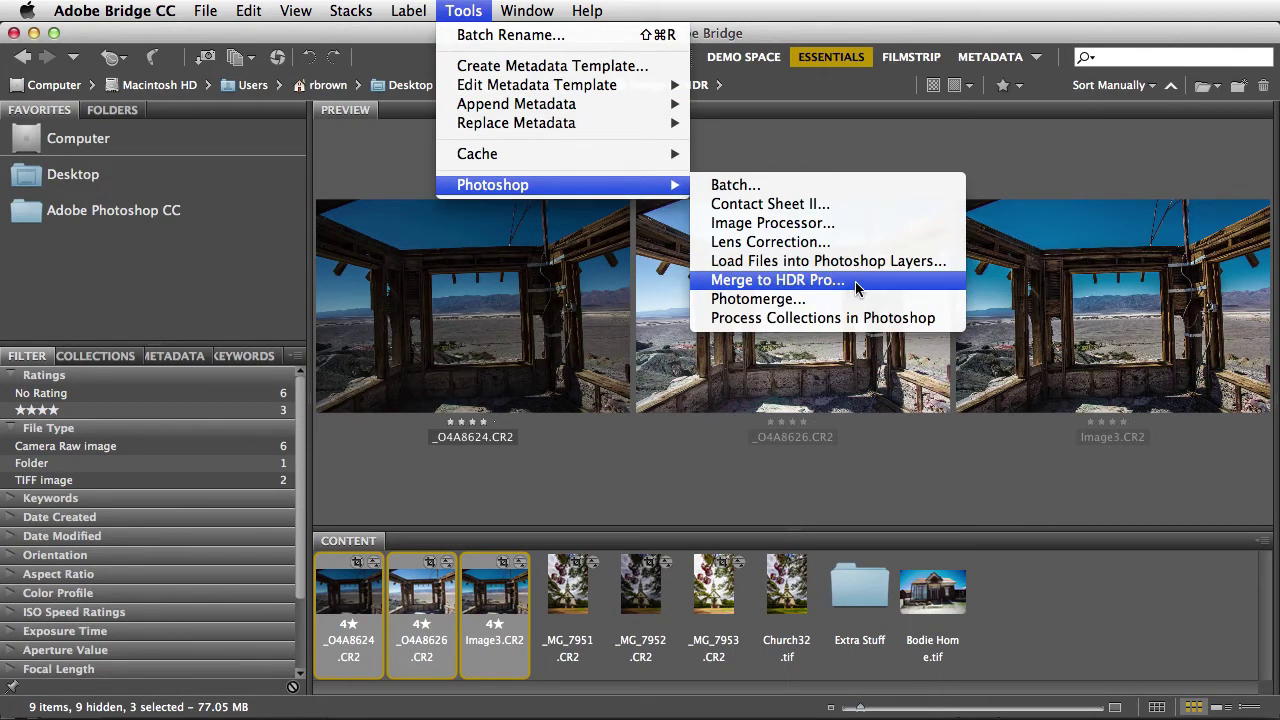
{"action": "left_click", "coordinate": [778, 280]}
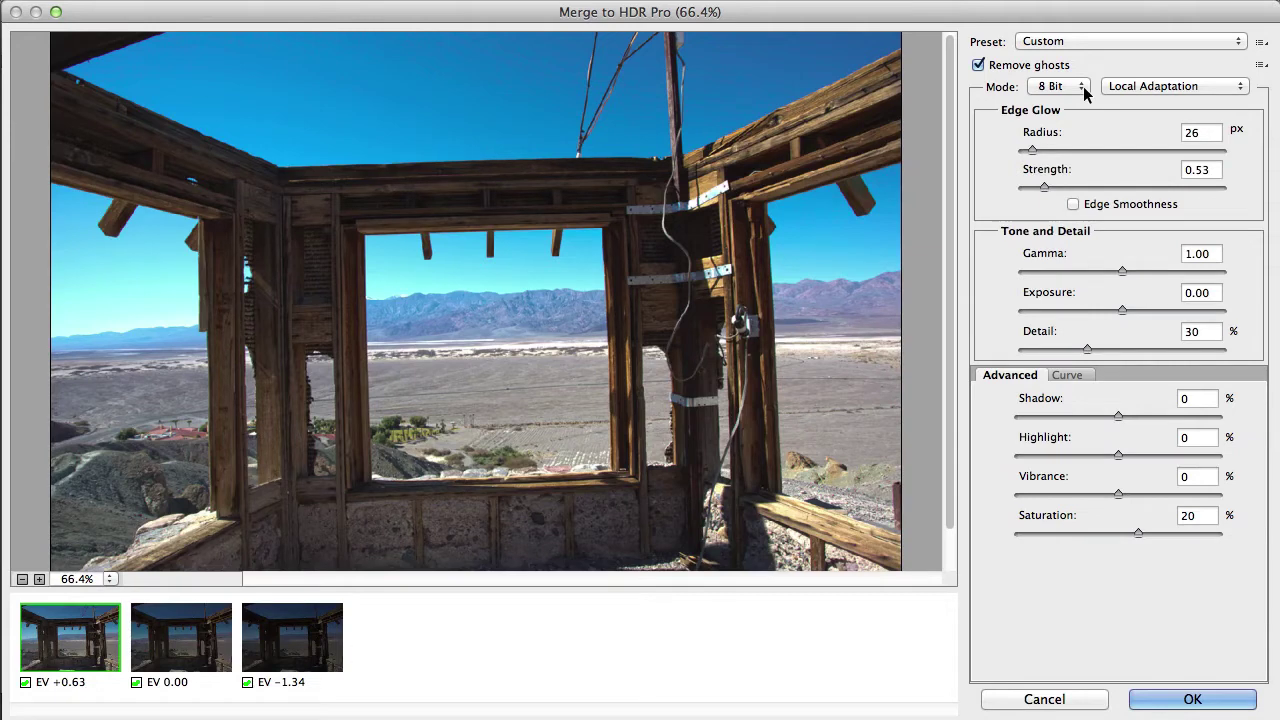
Set the HDR merge mode to 32 Bit and send it to Camera Raw for toning.
{"action": "left_click", "coordinate": [1083, 86]}
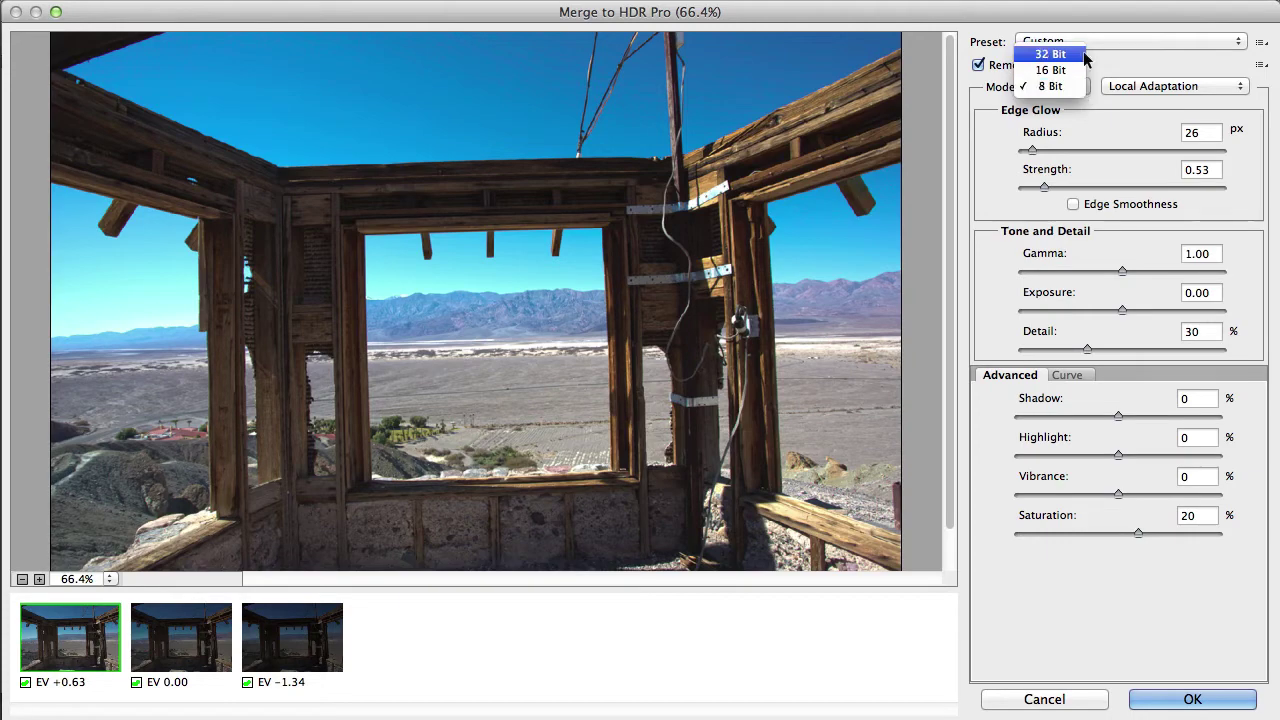
{"action": "left_click", "coordinate": [1085, 60]}
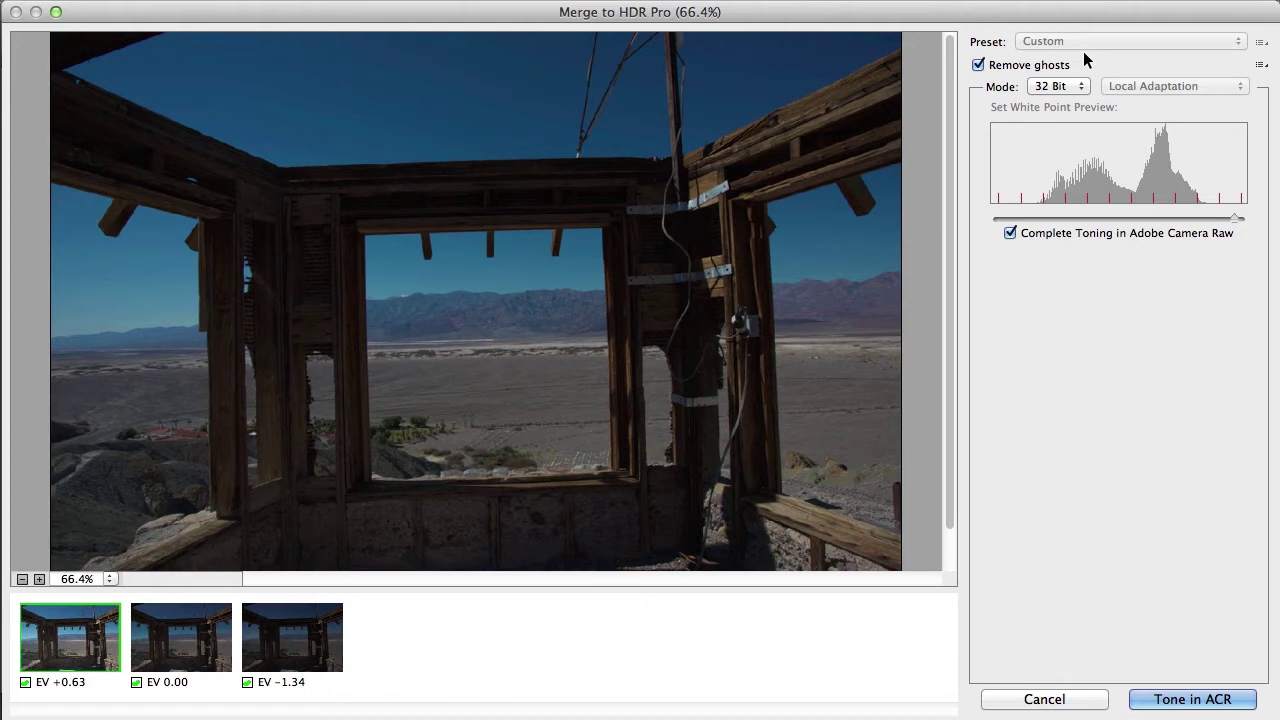
{"action": "left_click", "coordinate": [1244, 701]}
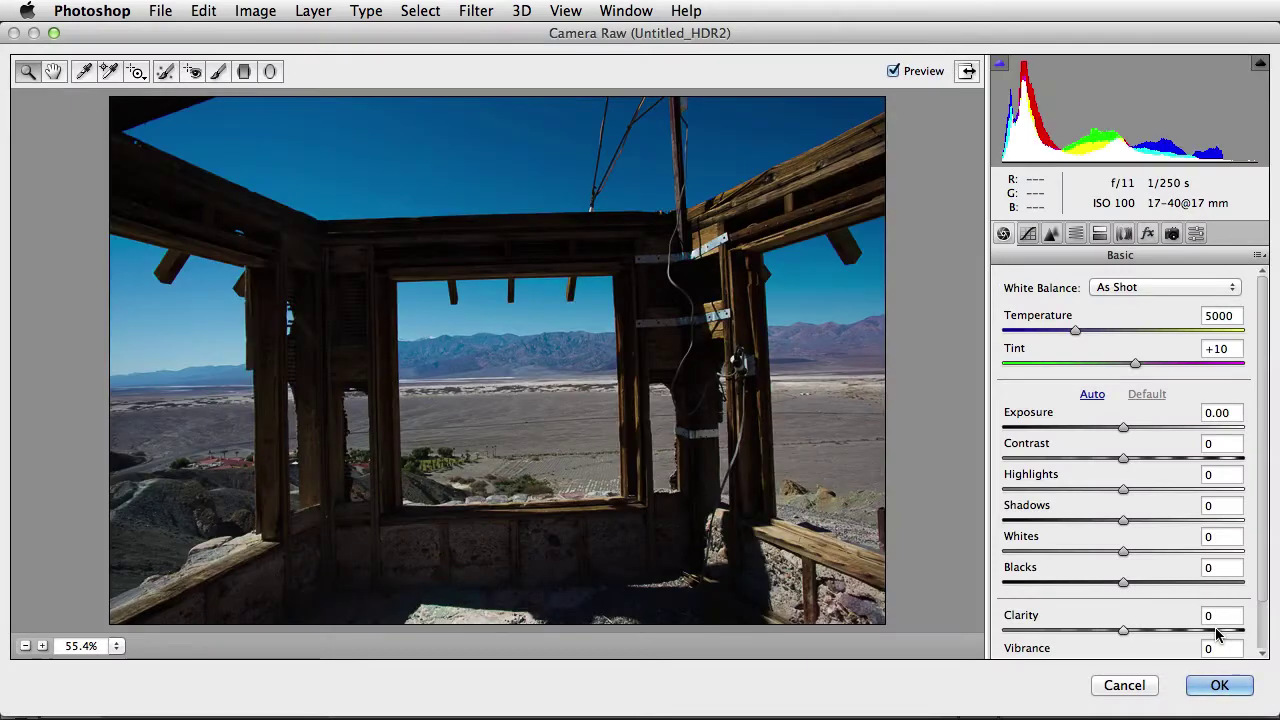
Raise Shadows to +74 and Clarity to +42 in Camera Raw's Basic panel.
{"action": "left_click_drag", "start_coordinate": [1125, 520], "coordinate": [1213, 520]}
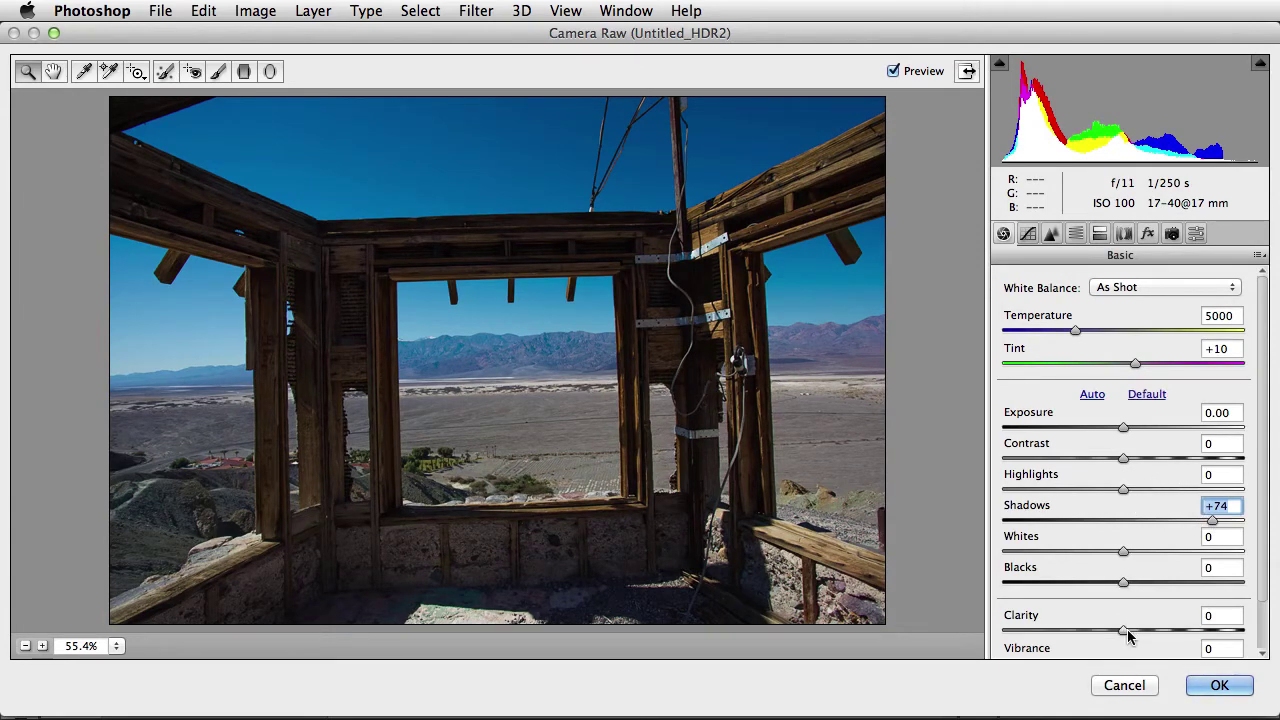
{"action": "left_click_drag", "start_coordinate": [1123, 631], "coordinate": [1184, 630]}
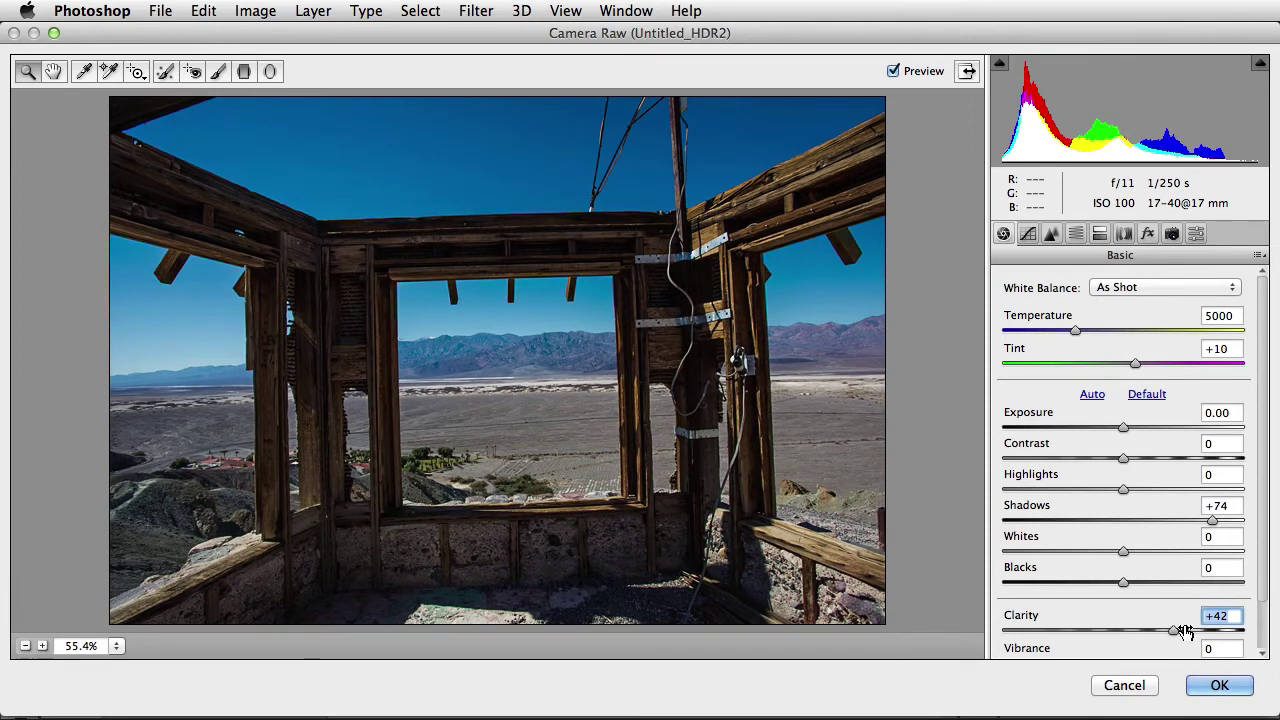
Compare Upright Level, Vertical and Full corrections, settle on Auto, and apply the filter.
{"action": "left_click", "coordinate": [1124, 236]}
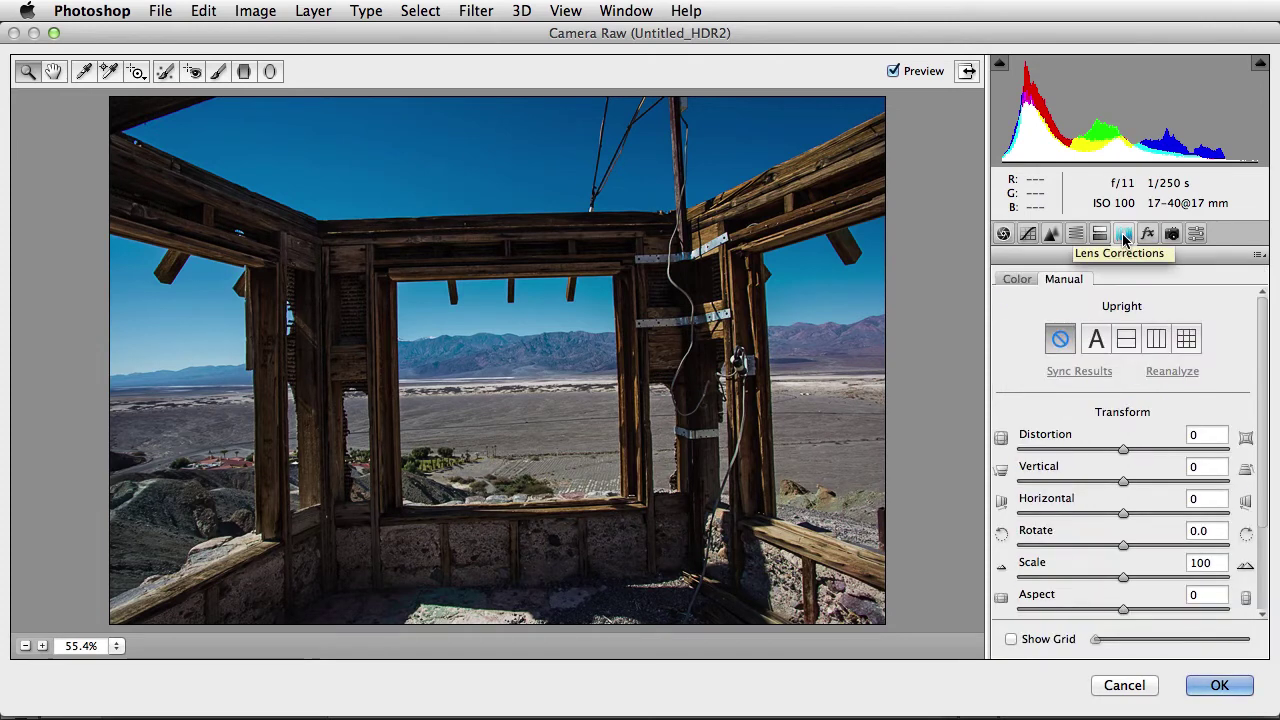
{"action": "left_click", "coordinate": [1092, 343]}
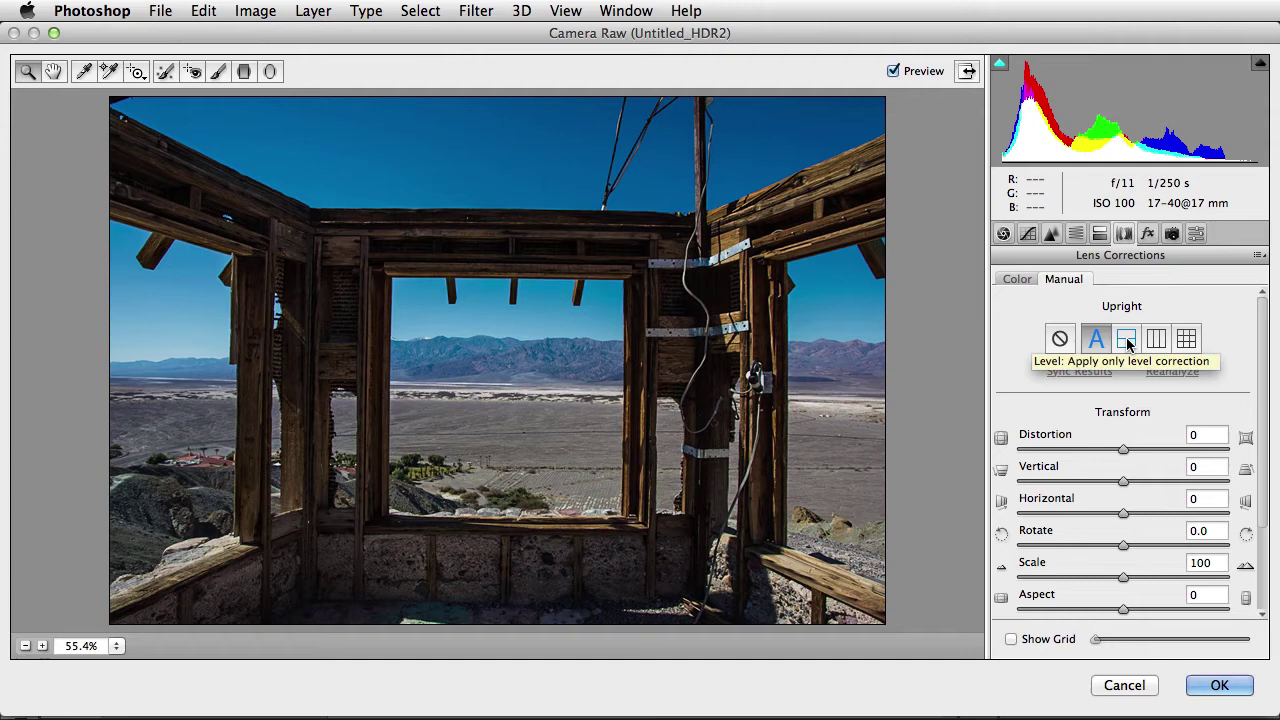
{"action": "left_click", "coordinate": [1127, 343]}
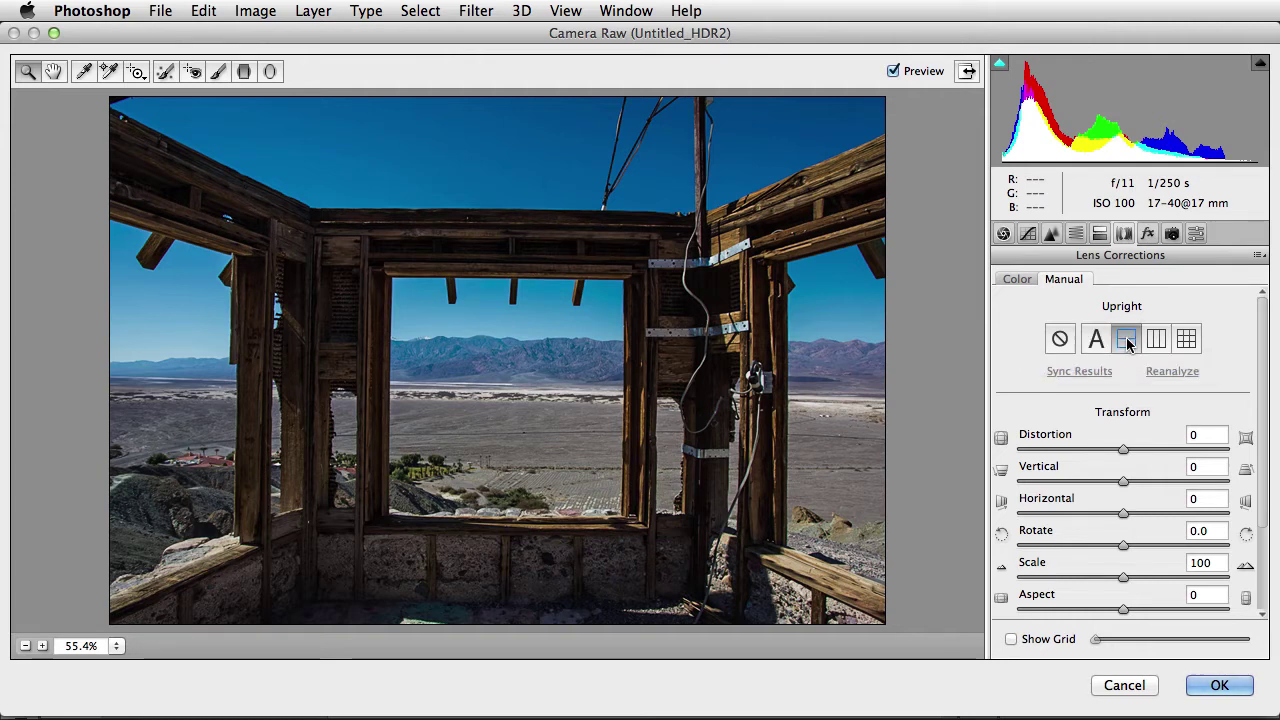
{"action": "left_click", "coordinate": [1156, 340]}
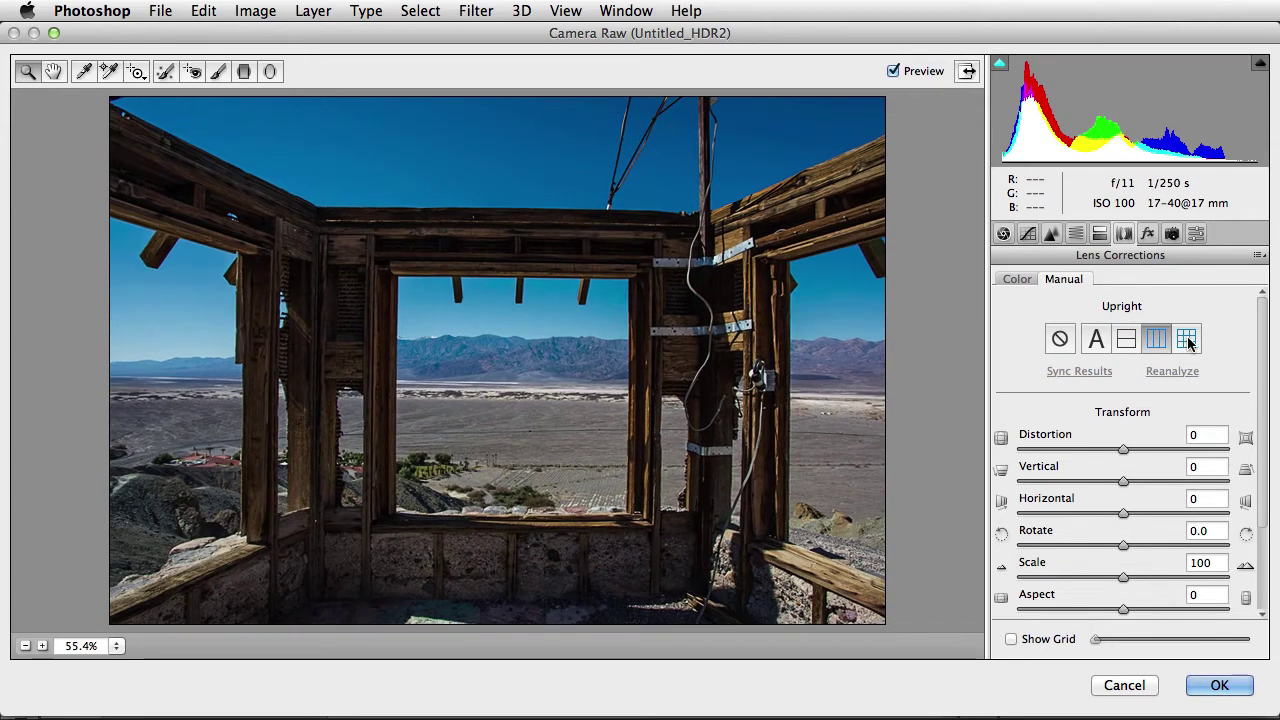
{"action": "left_click", "coordinate": [1188, 342]}
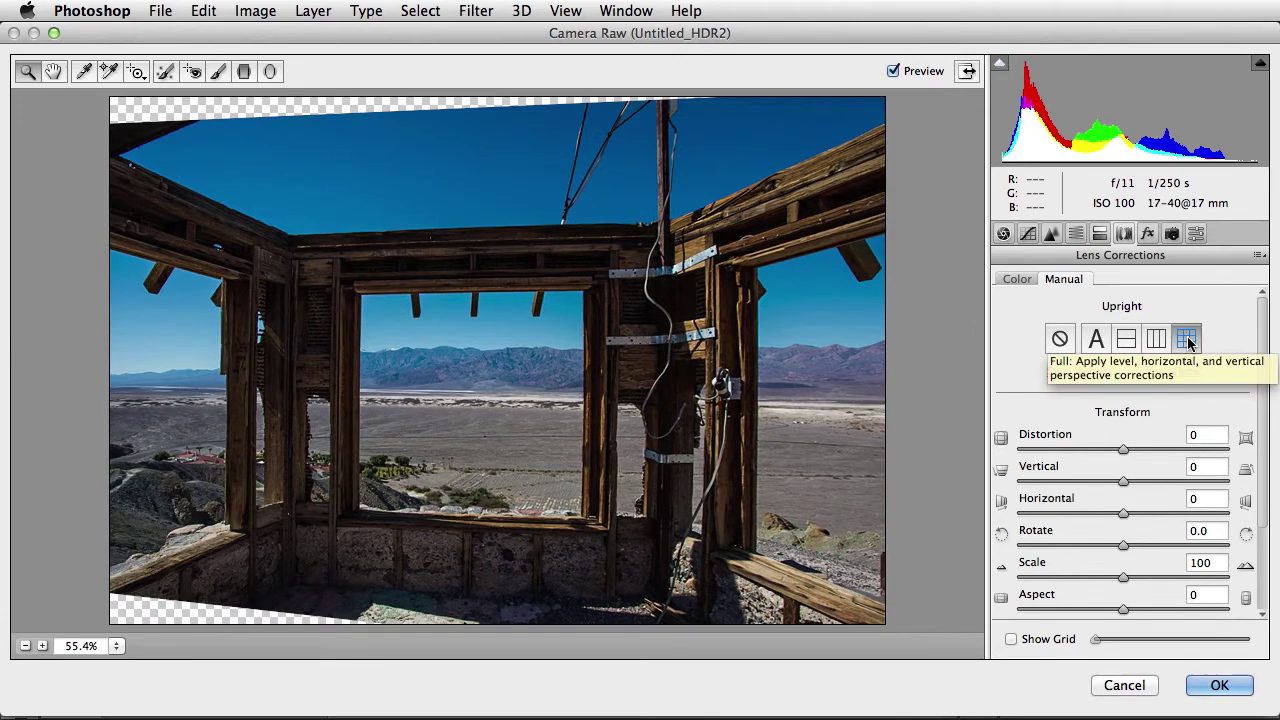
{"action": "left_click", "coordinate": [1097, 340]}
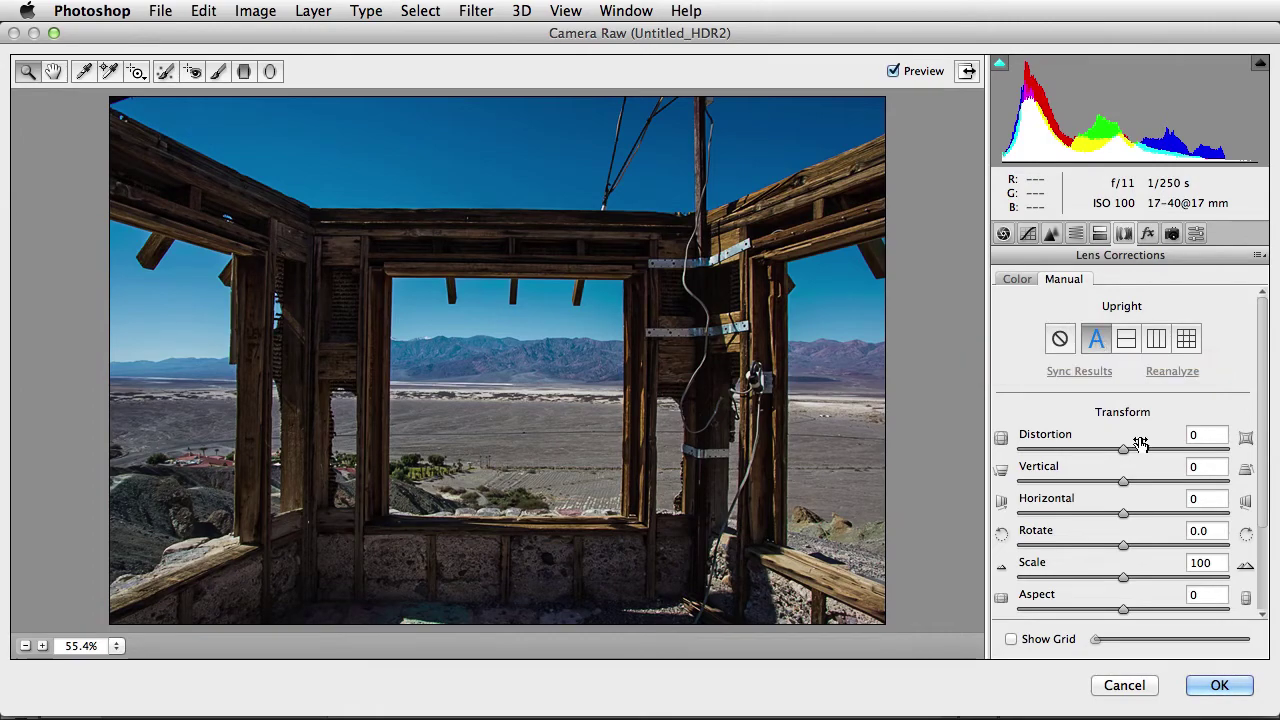
{"action": "left_click", "coordinate": [1219, 686]}
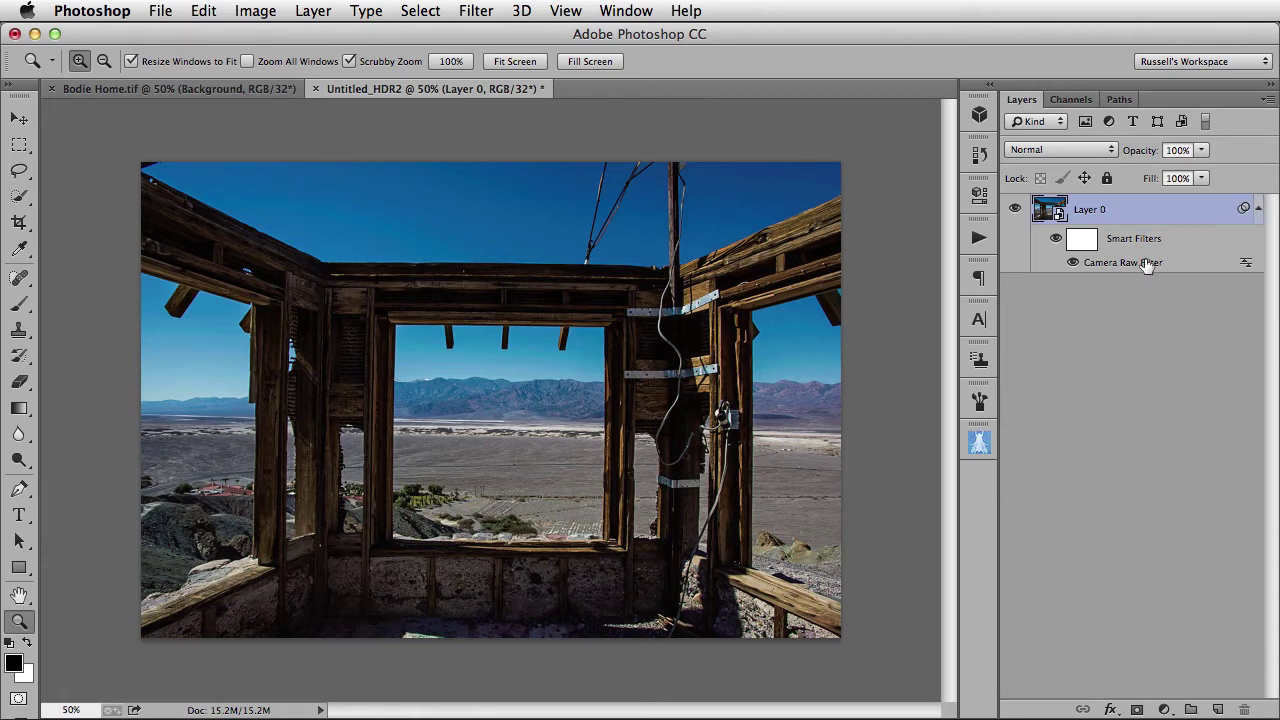
Toggle the Camera Raw Filter off and on to compare, then switch to Bodie Home.tif.
{"action": "left_click", "coordinate": [1073, 264]}
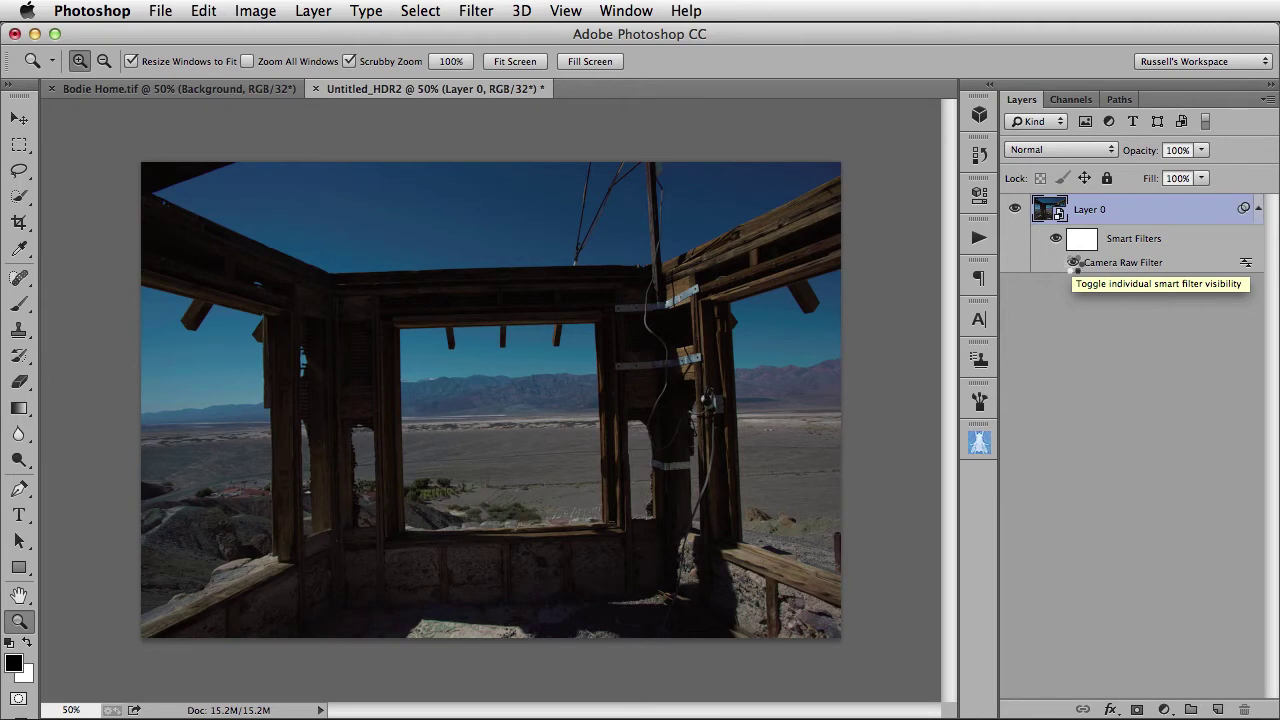
{"action": "left_click", "coordinate": [1073, 264]}
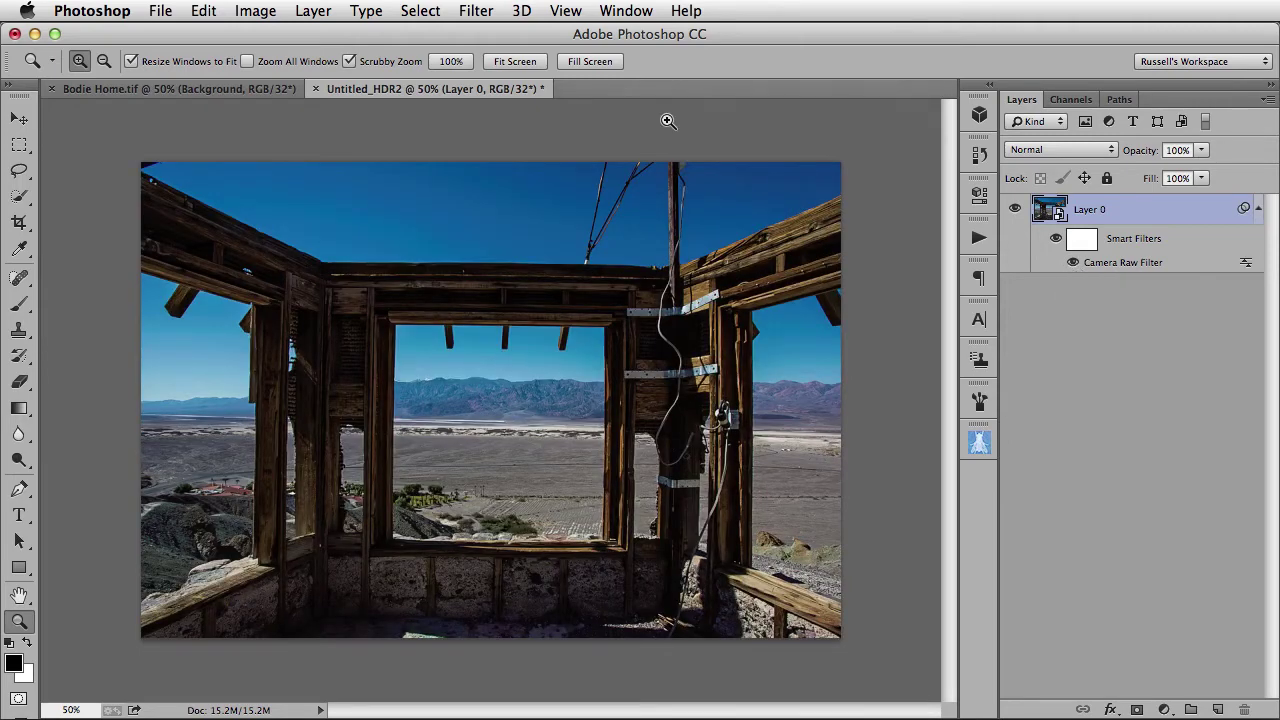
{"action": "left_click", "coordinate": [255, 91]}
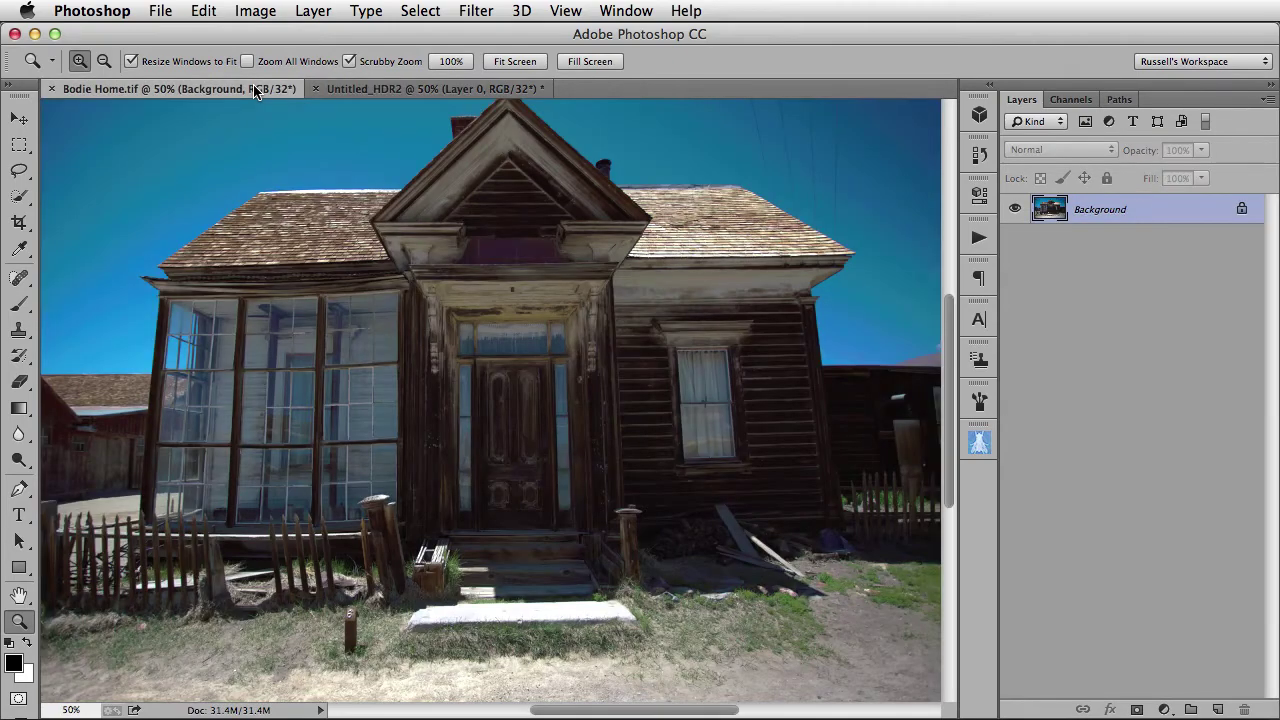
Review the image's mode and bit depth and the File Handling preferences, leaving both unchanged.
{"action": "left_click", "coordinate": [268, 10]}
{"action": "mouse_move", "coordinate": [270, 35]}
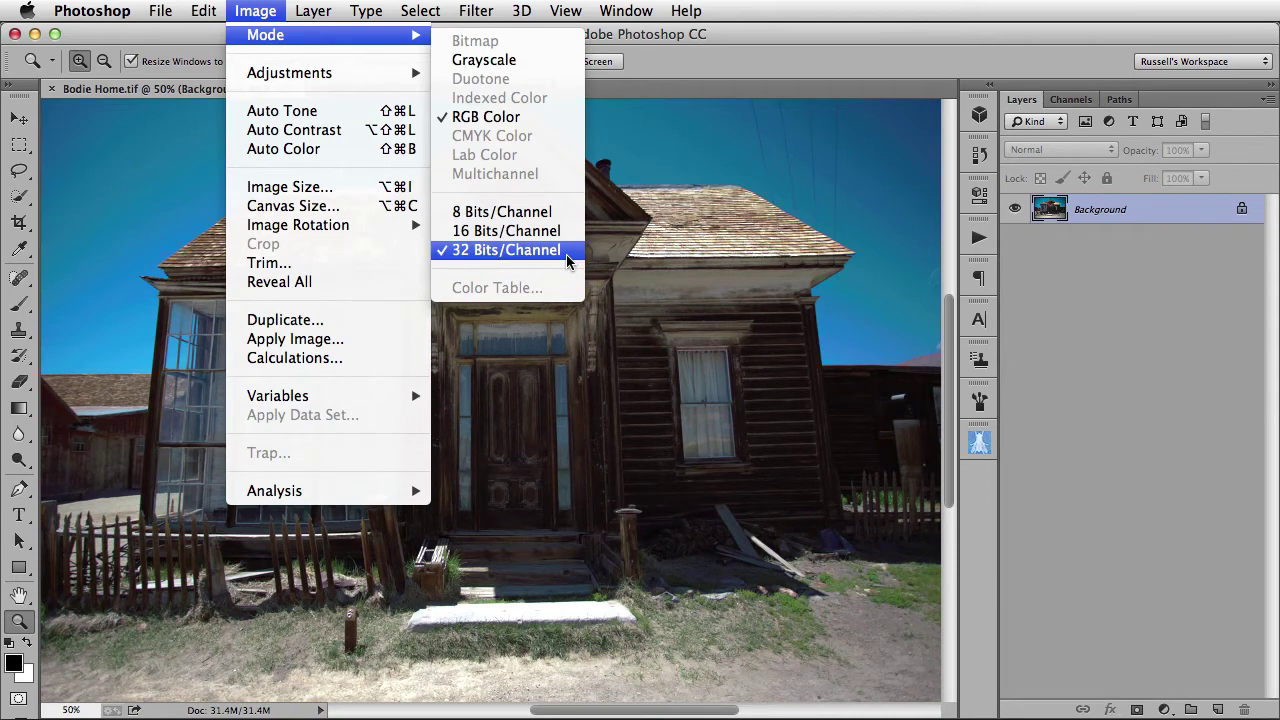
{"action": "left_click", "coordinate": [265, 6]}
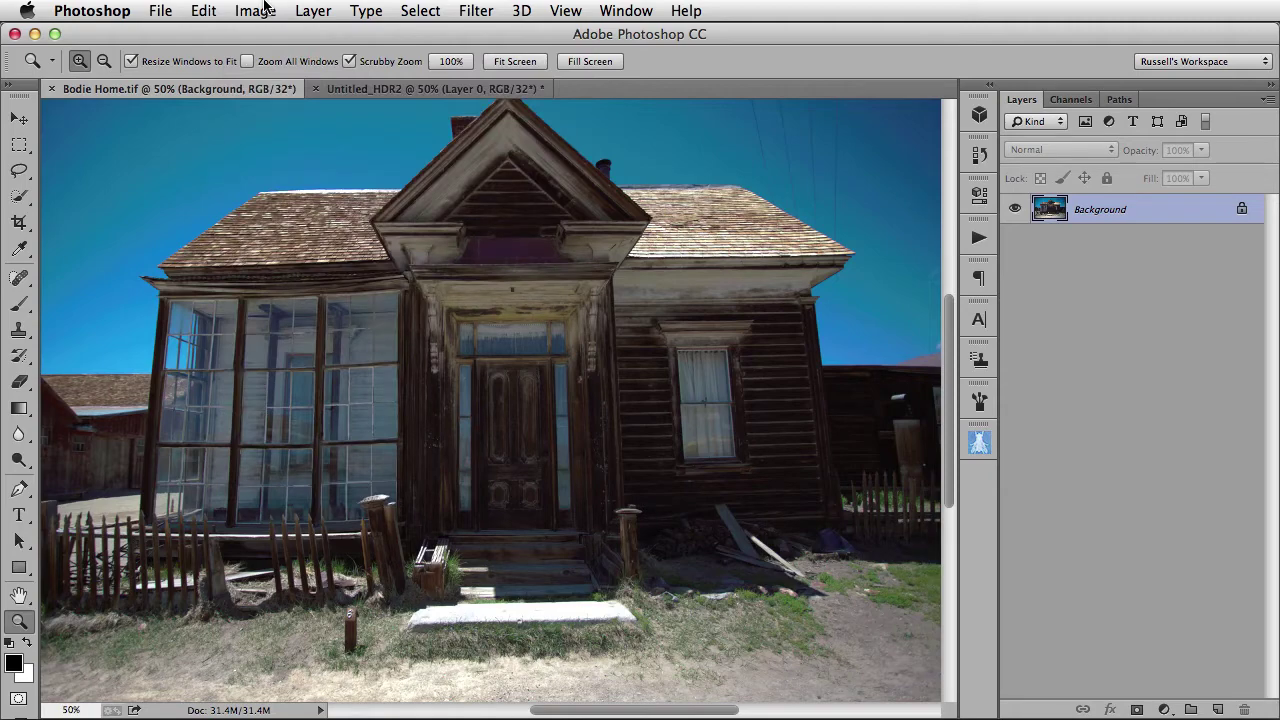
{"action": "key", "text": "super+k"}
{"action": "left_click", "coordinate": [222, 141]}
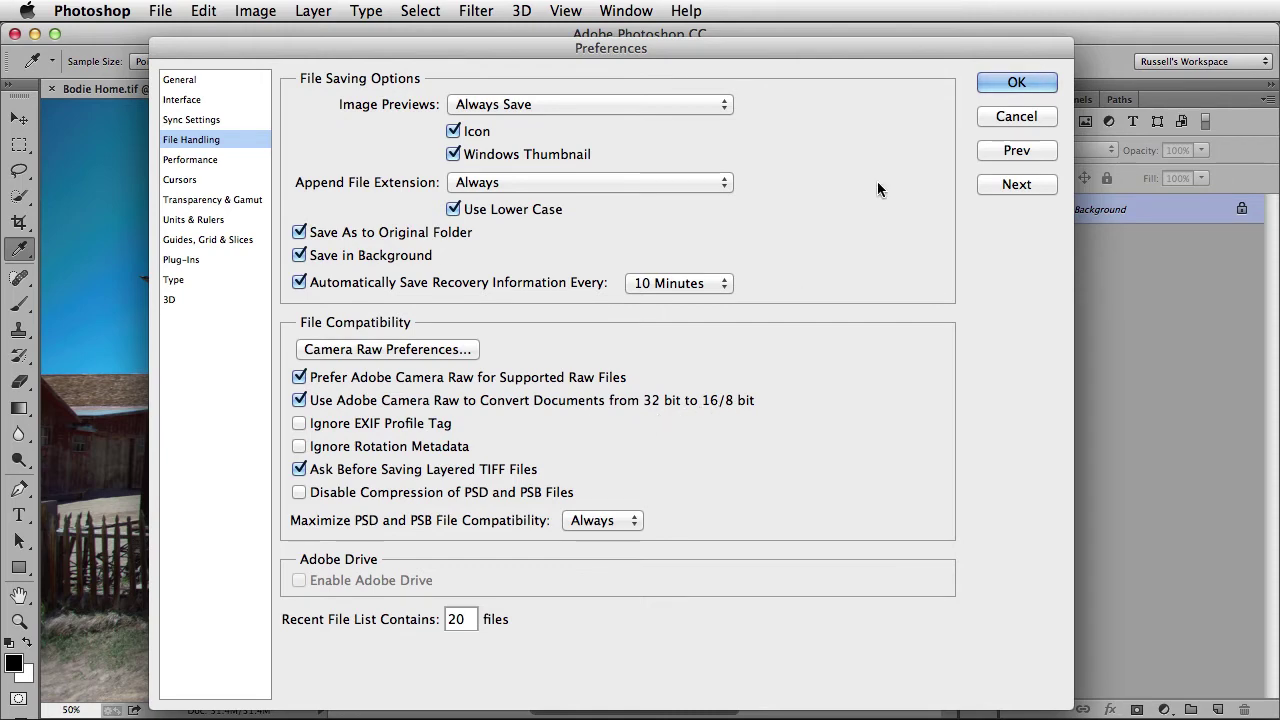
{"action": "left_click", "coordinate": [1017, 117]}
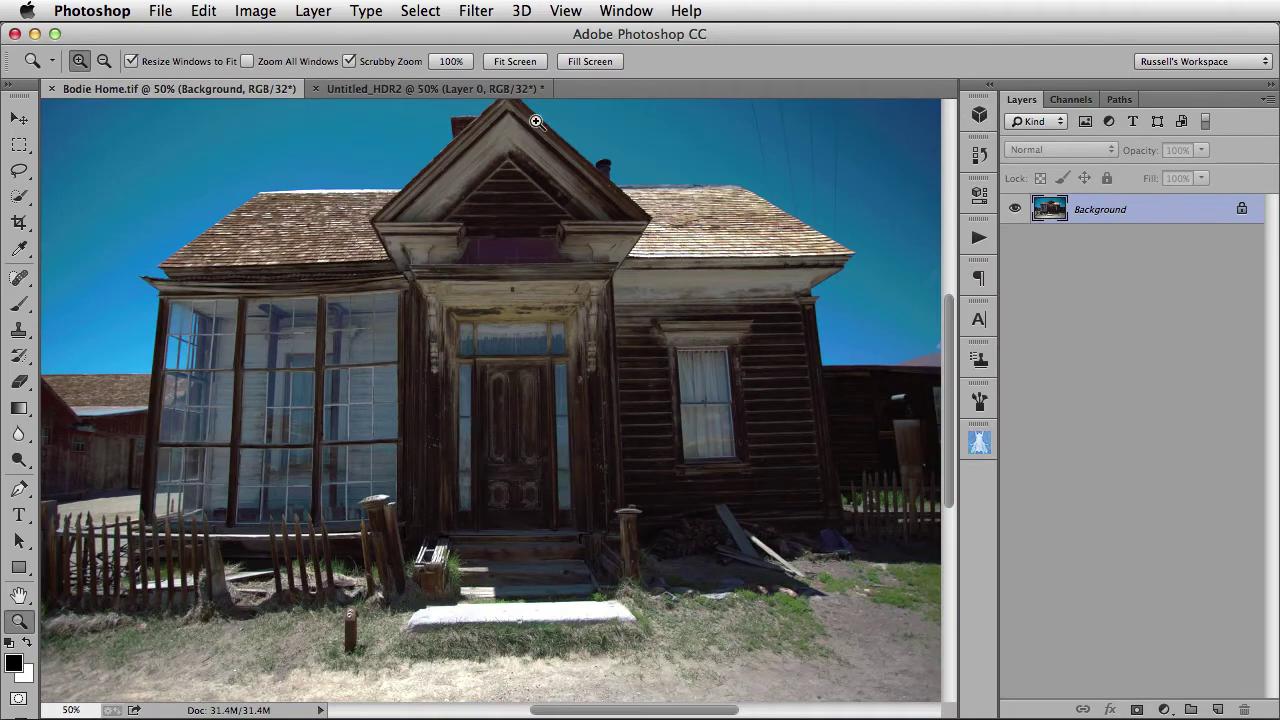
Convert Bodie Home.tif to 8 Bits/Channel and open it in the Camera Raw Filter.
{"action": "left_click", "coordinate": [254, 10]}
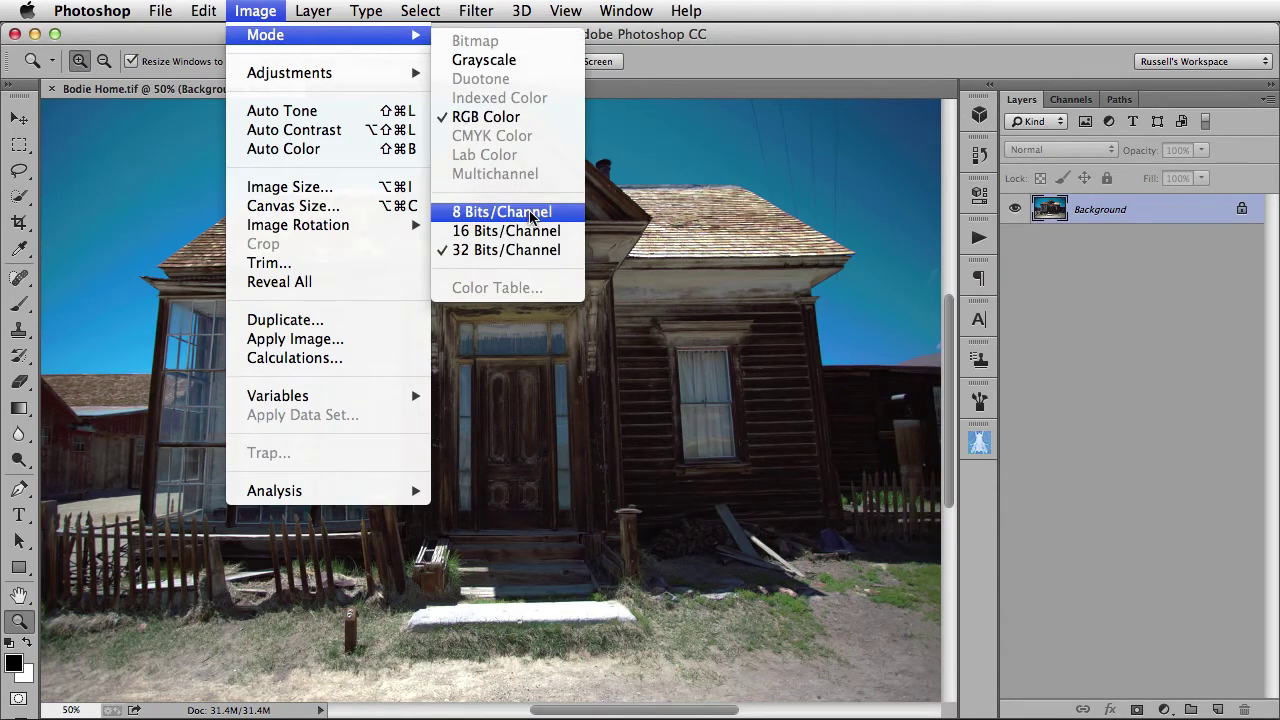
{"action": "left_click", "coordinate": [533, 216]}
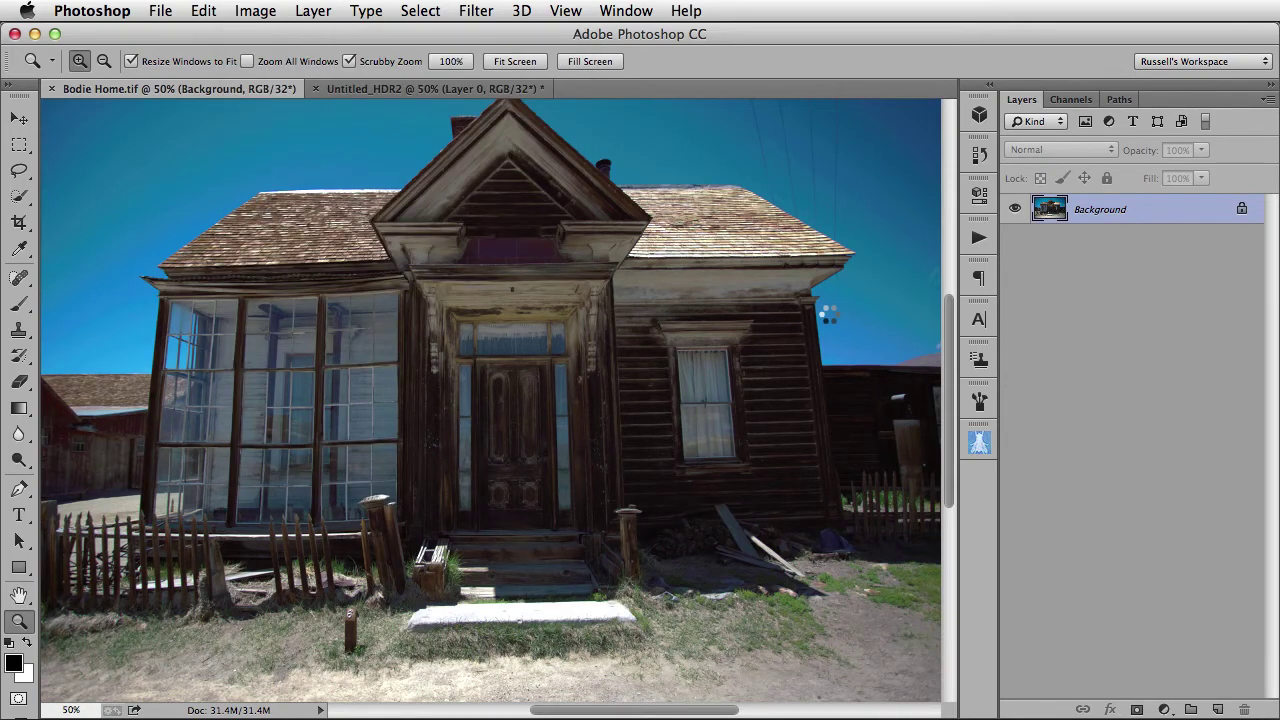
{"action": "key", "text": "super+shift+a"}
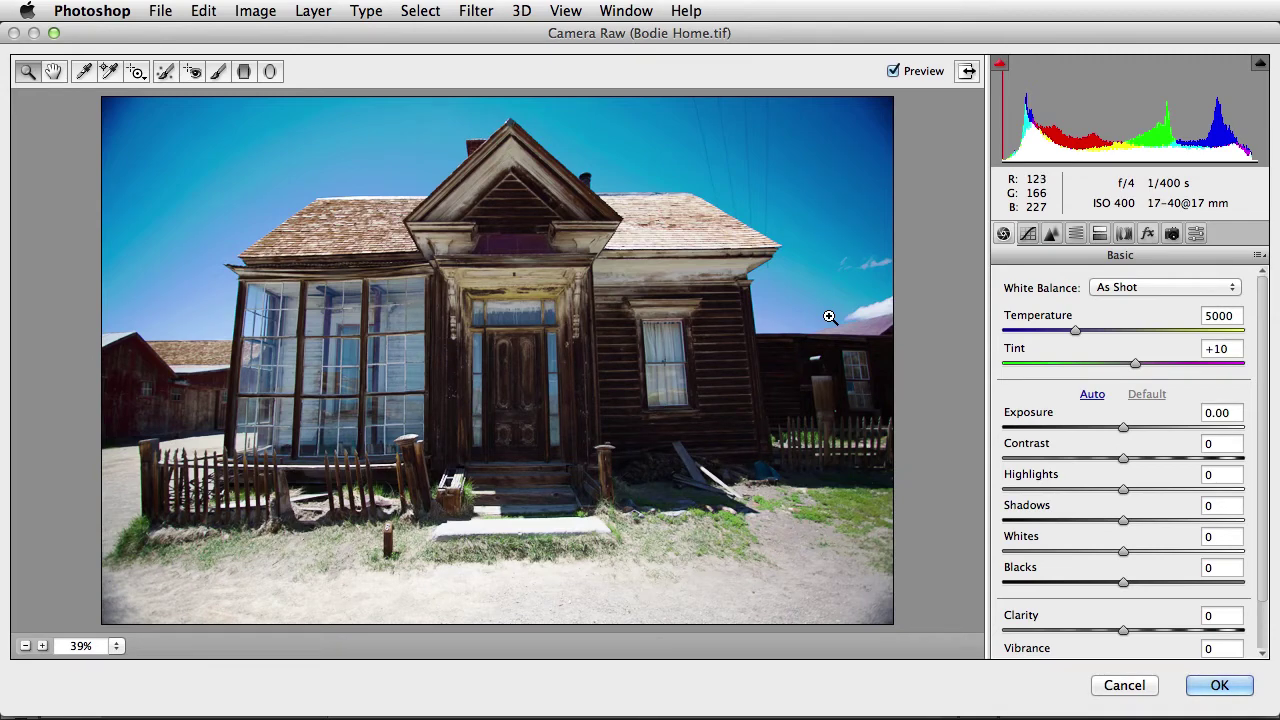
Lower Exposure to -0.40, then set up Spot Removal in Heal mode at size 5, zoomed on the roof.
{"action": "left_click_drag", "start_coordinate": [1121, 428], "coordinate": [1115, 433]}
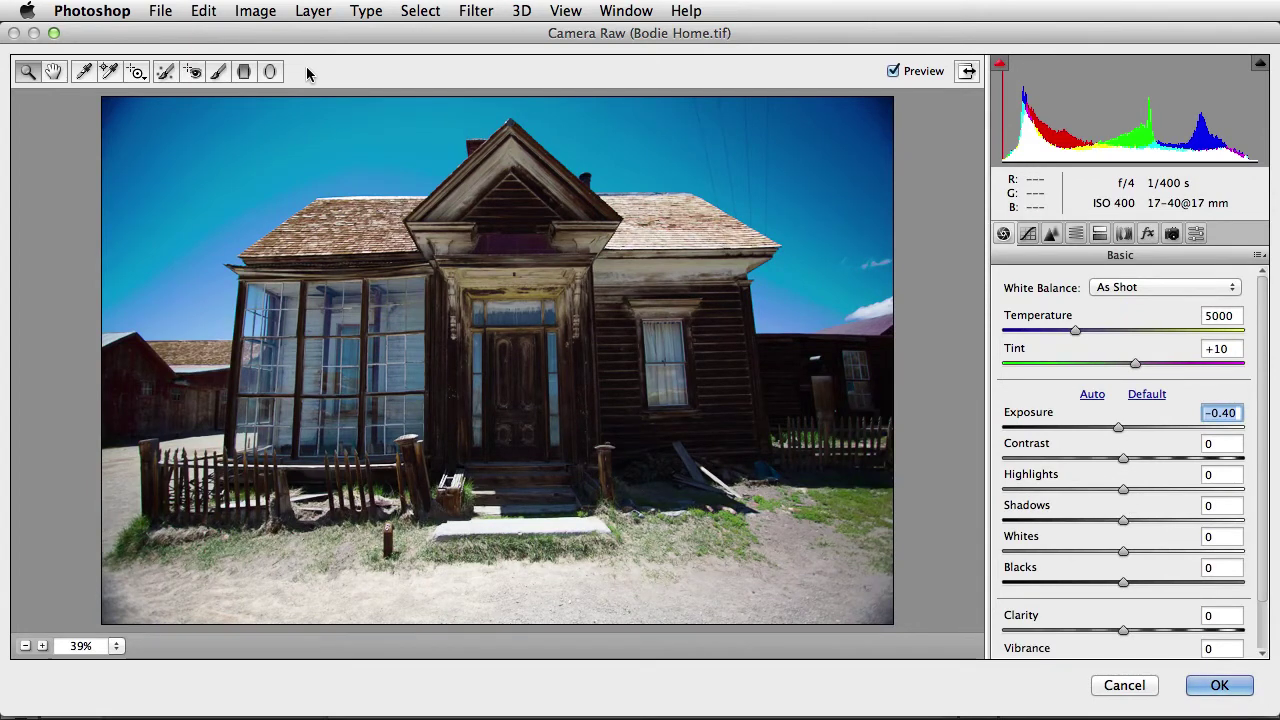
{"action": "left_click", "coordinate": [166, 72]}
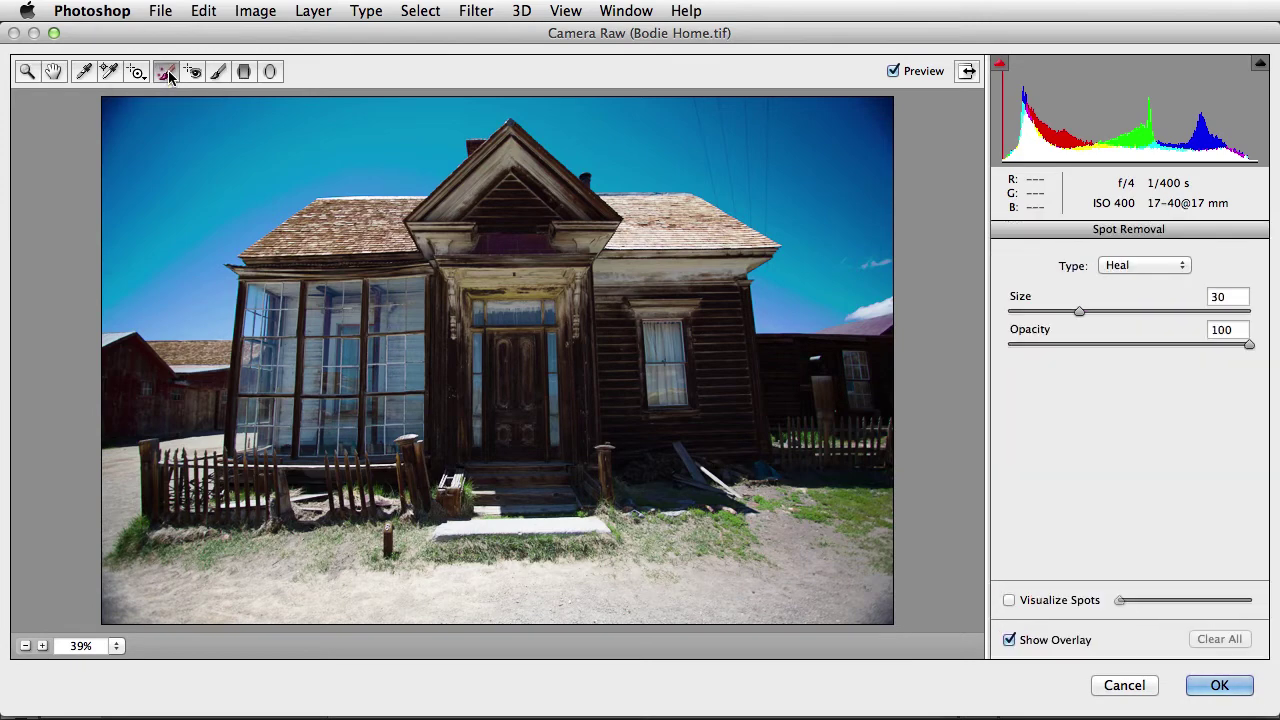
{"action": "left_click", "coordinate": [763, 197]}
{"action": "left_click", "coordinate": [789, 227]}
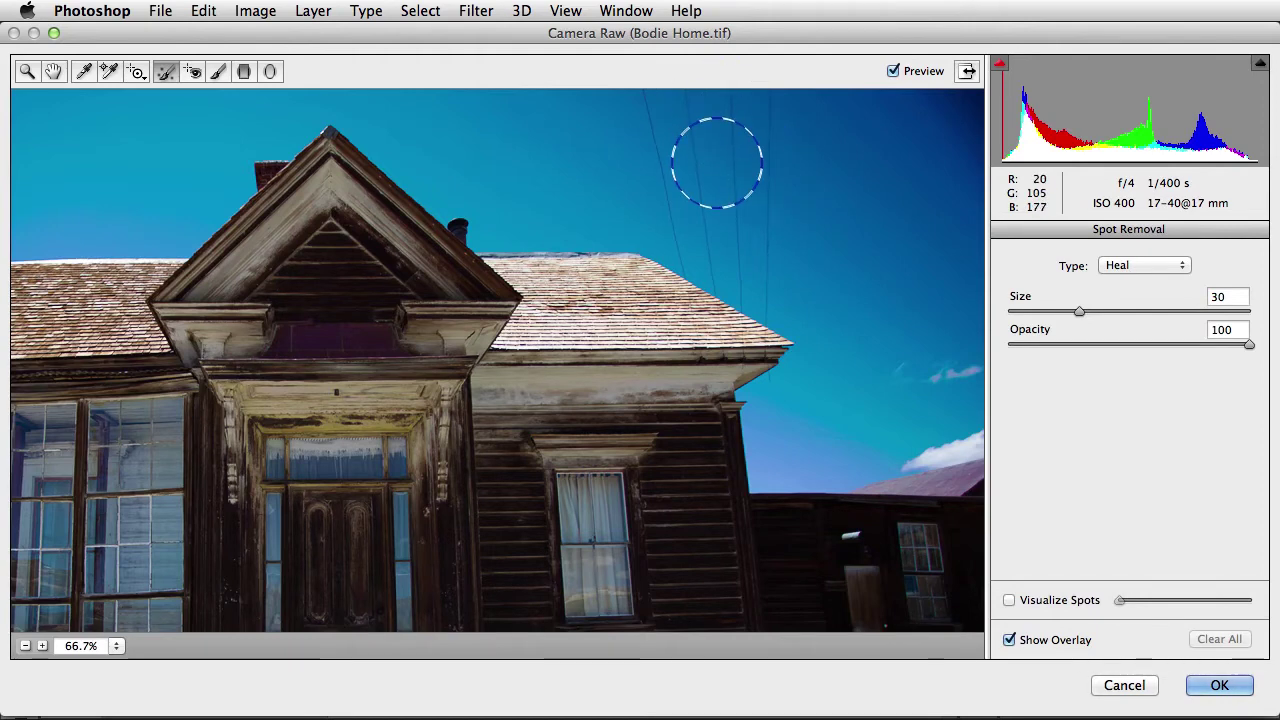
{"action": "key", "text": "bracketleft"}
{"action": "key", "text": "bracketleft"}
{"action": "key", "text": "bracketleft"}
{"action": "key", "text": "bracketleft"}
{"action": "key", "text": "bracketleft"}
{"action": "key", "text": "bracketleft"}
{"action": "key", "text": "bracketleft"}
{"action": "key", "text": "bracketleft"}
{"action": "key", "text": "bracketleft"}
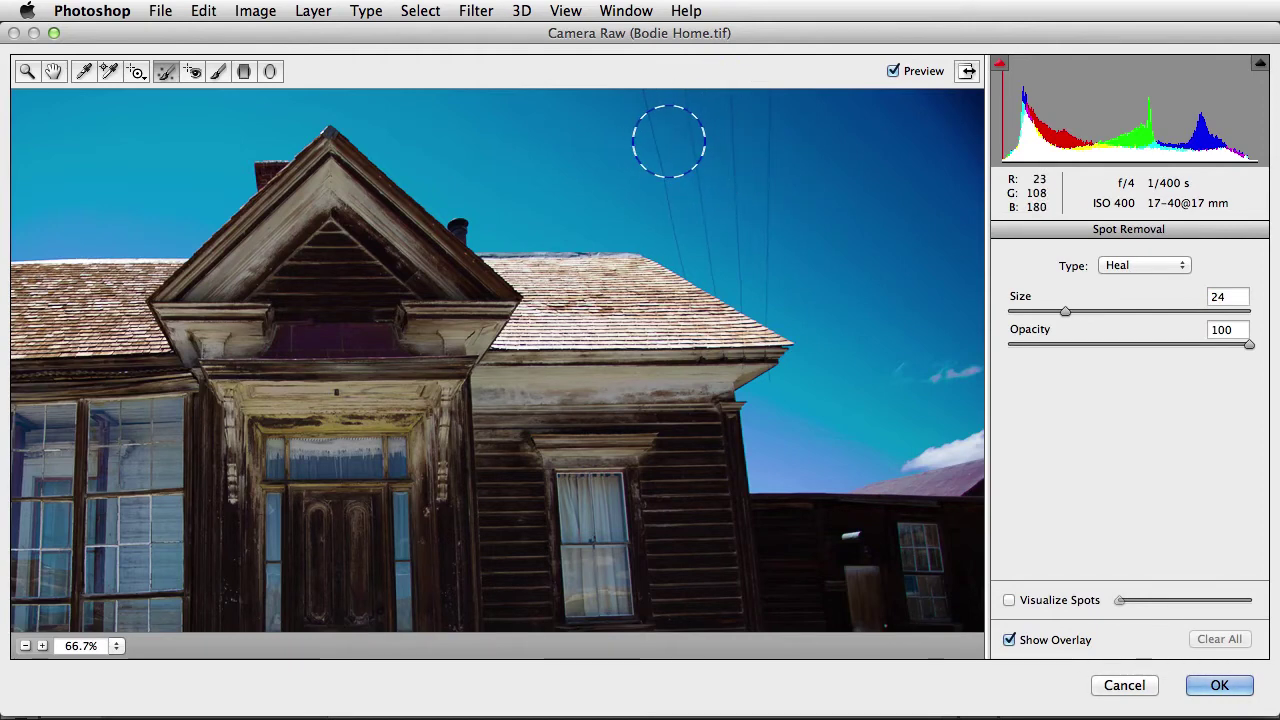
{"action": "key", "text": "bracketleft"}
{"action": "key", "text": "bracketleft"}
{"action": "key", "text": "bracketleft"}
{"action": "key", "text": "bracketleft"}
{"action": "key", "text": "bracketleft"}
{"action": "key", "text": "bracketleft"}
{"action": "key", "text": "bracketleft"}
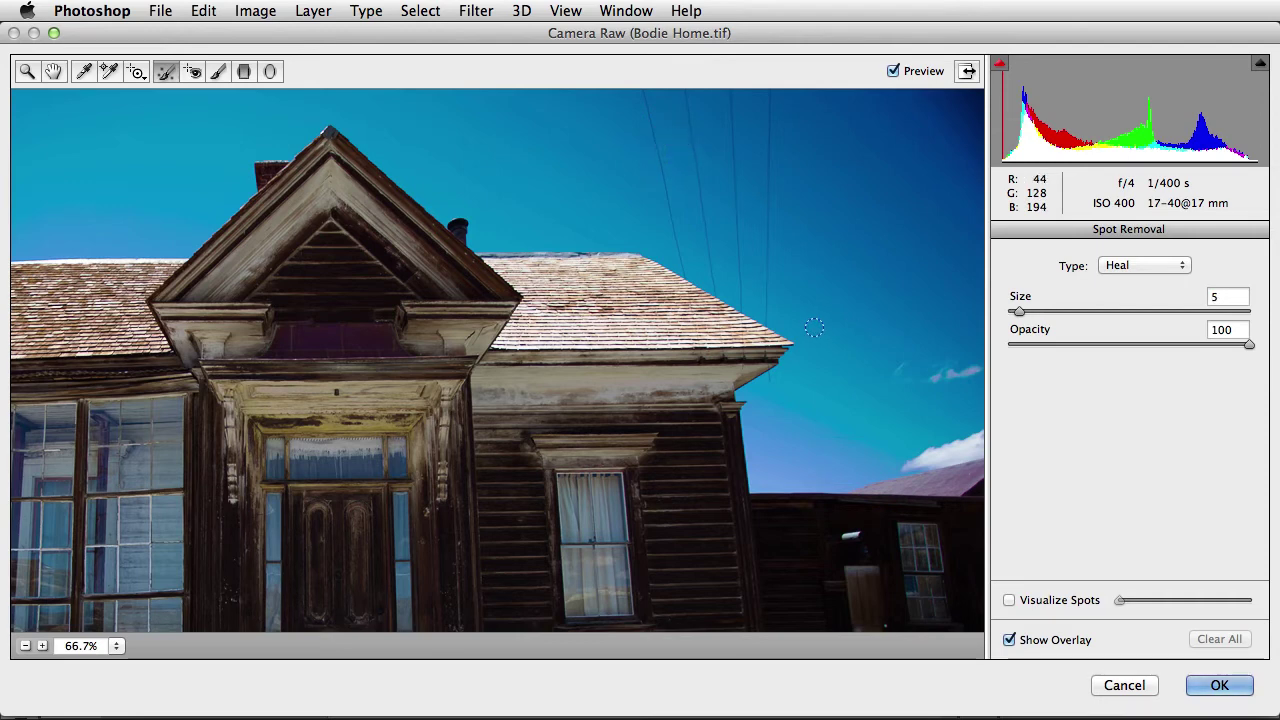
Heal the first overhead wire with a stroke from the roof edge up to the image top.
{"action": "left_click", "coordinate": [766, 315]}
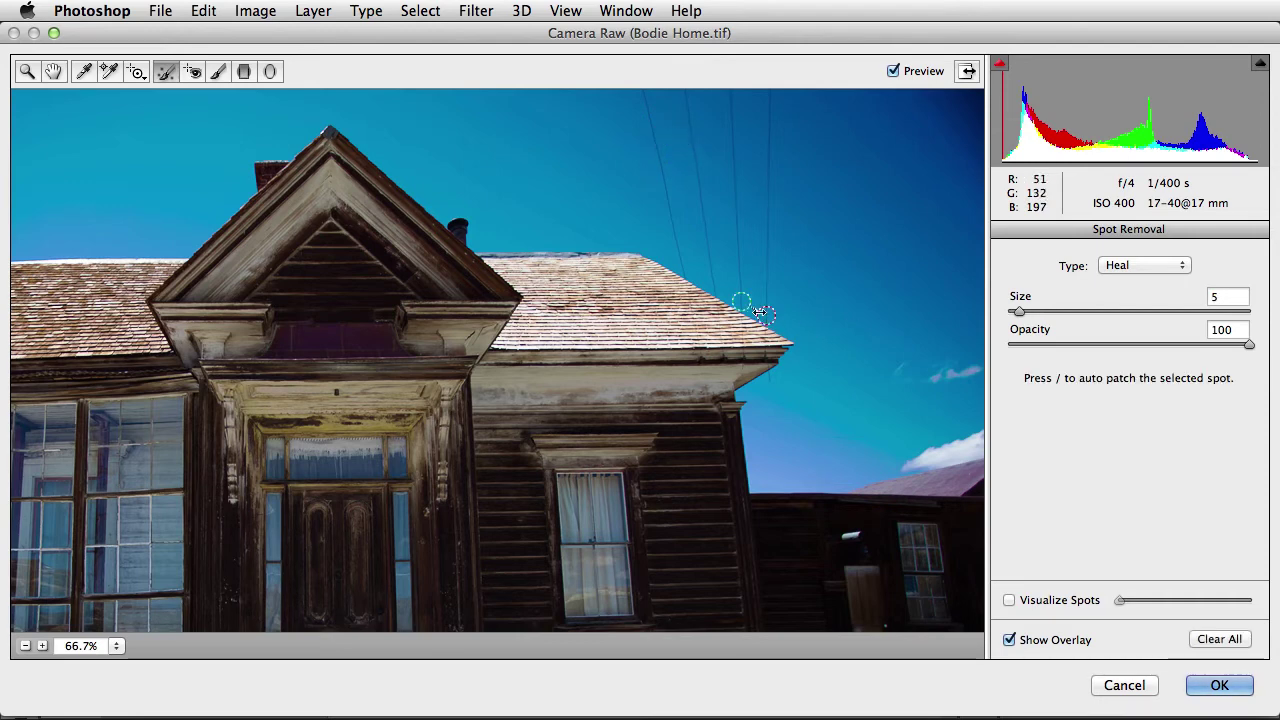
{"action": "mouse_move", "coordinate": [746, 311]}
{"action": "left_mouse_down"}
{"action": "mouse_move", "coordinate": [794, 311]}
{"action": "mouse_move", "coordinate": [808, 343]}
{"action": "left_mouse_up"}
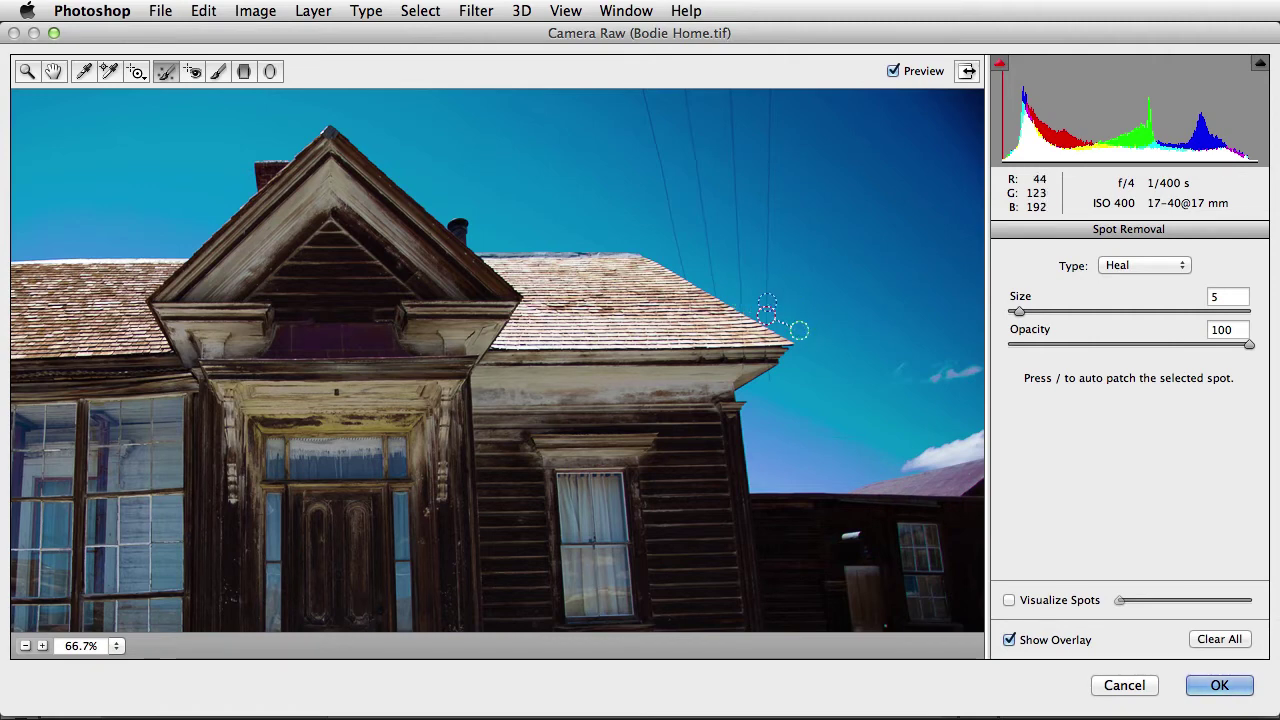
{"action": "left_click", "coordinate": [766, 303], "text": "alt"}
{"action": "left_click_drag", "start_coordinate": [766, 302], "coordinate": [768, 96]}
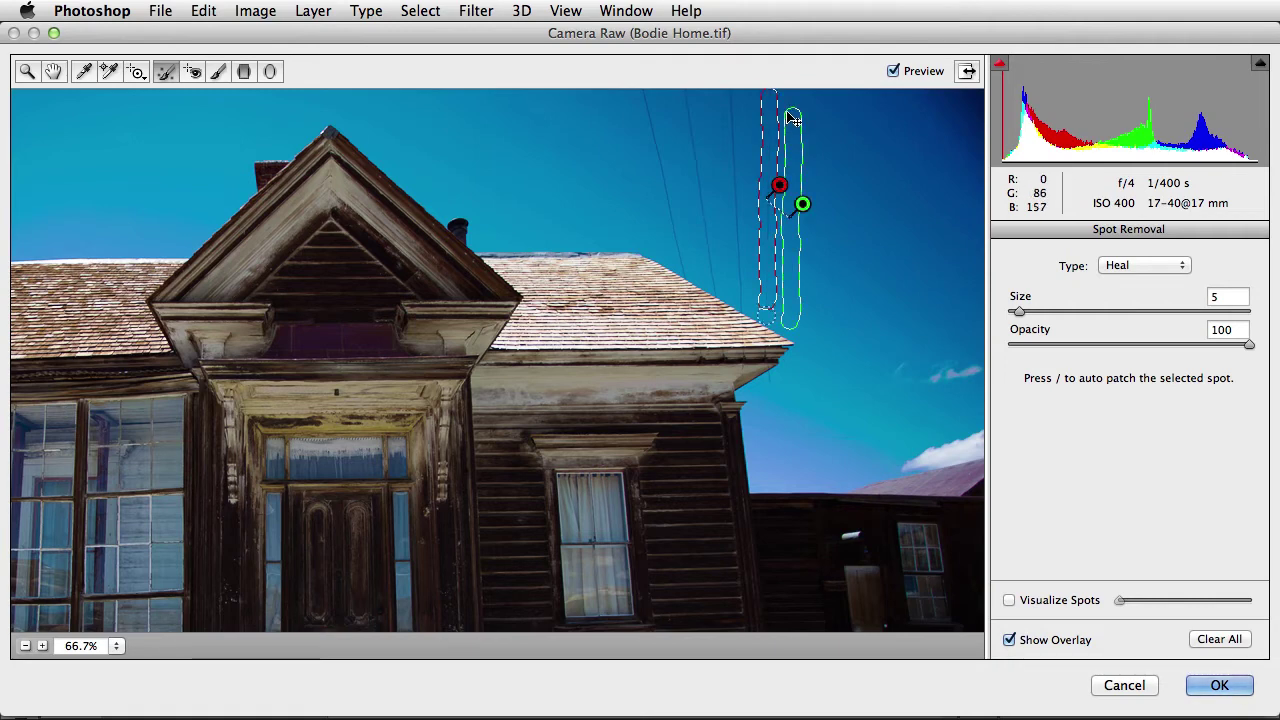
Heal the remaining three wires with straight top-to-roof strokes and apply the Camera Raw edits.
{"action": "left_click", "coordinate": [729, 97]}
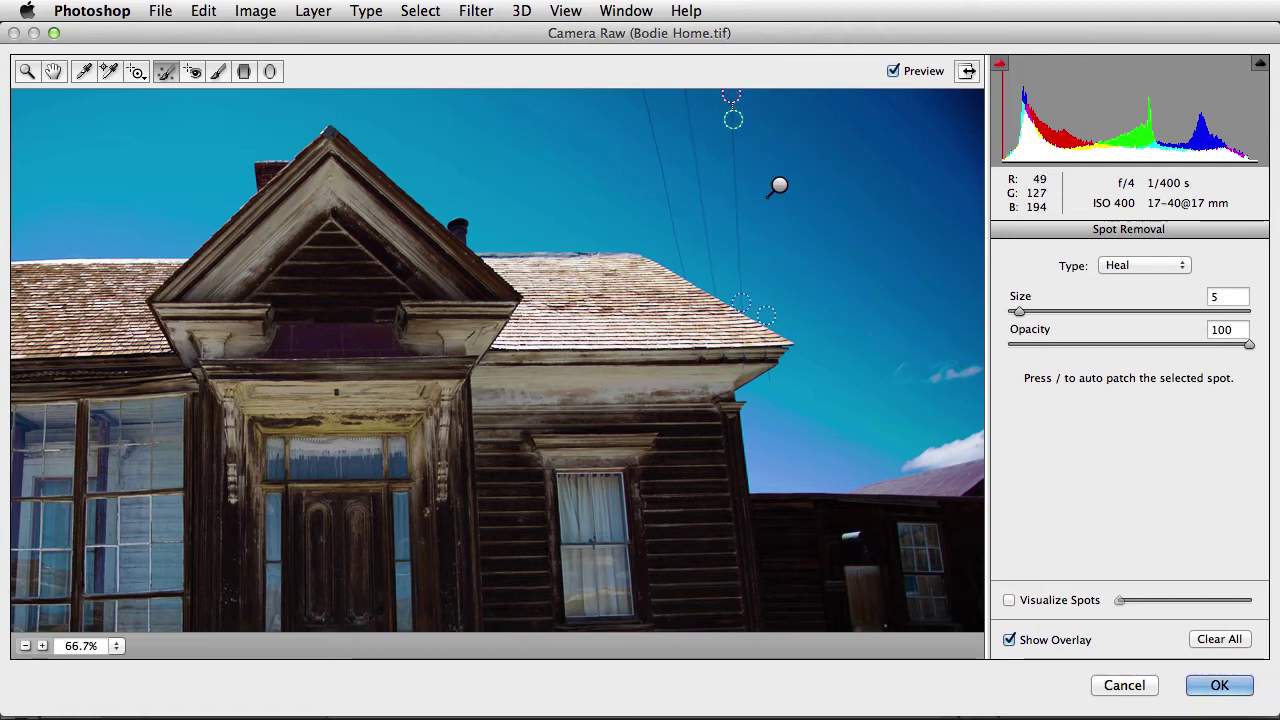
{"action": "left_click", "coordinate": [741, 302], "text": "shift"}
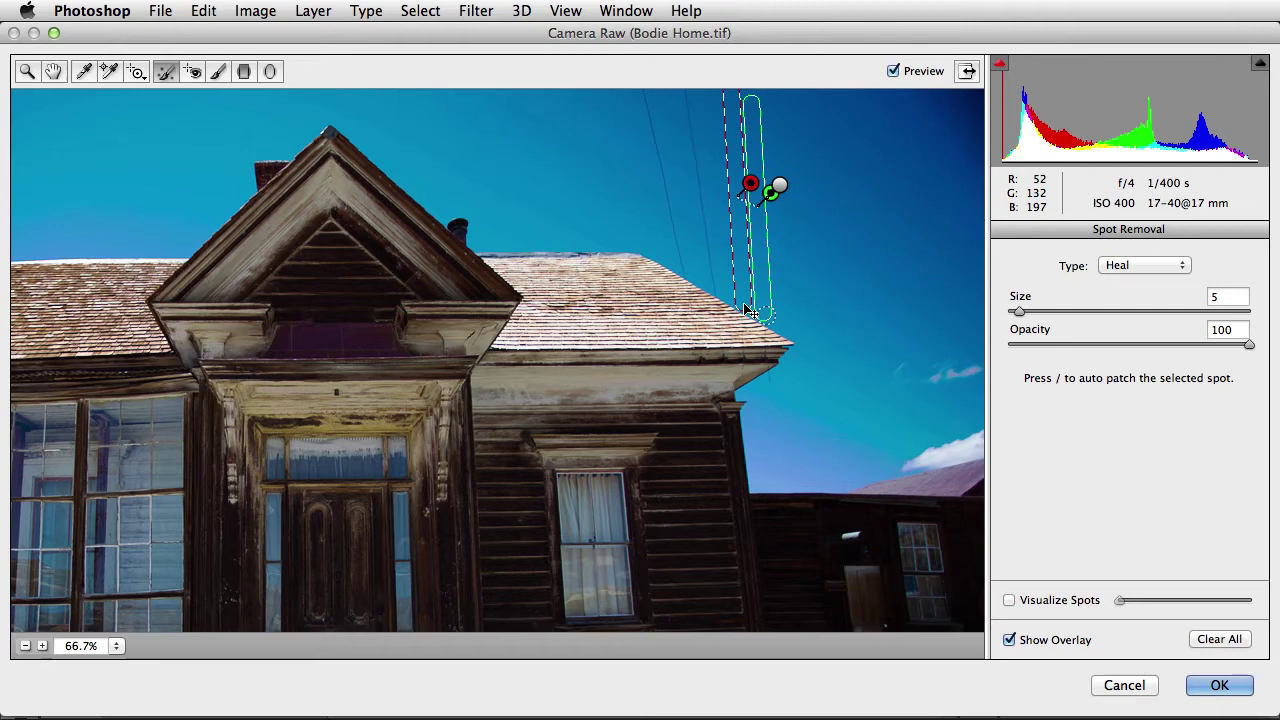
{"action": "left_click", "coordinate": [685, 96]}
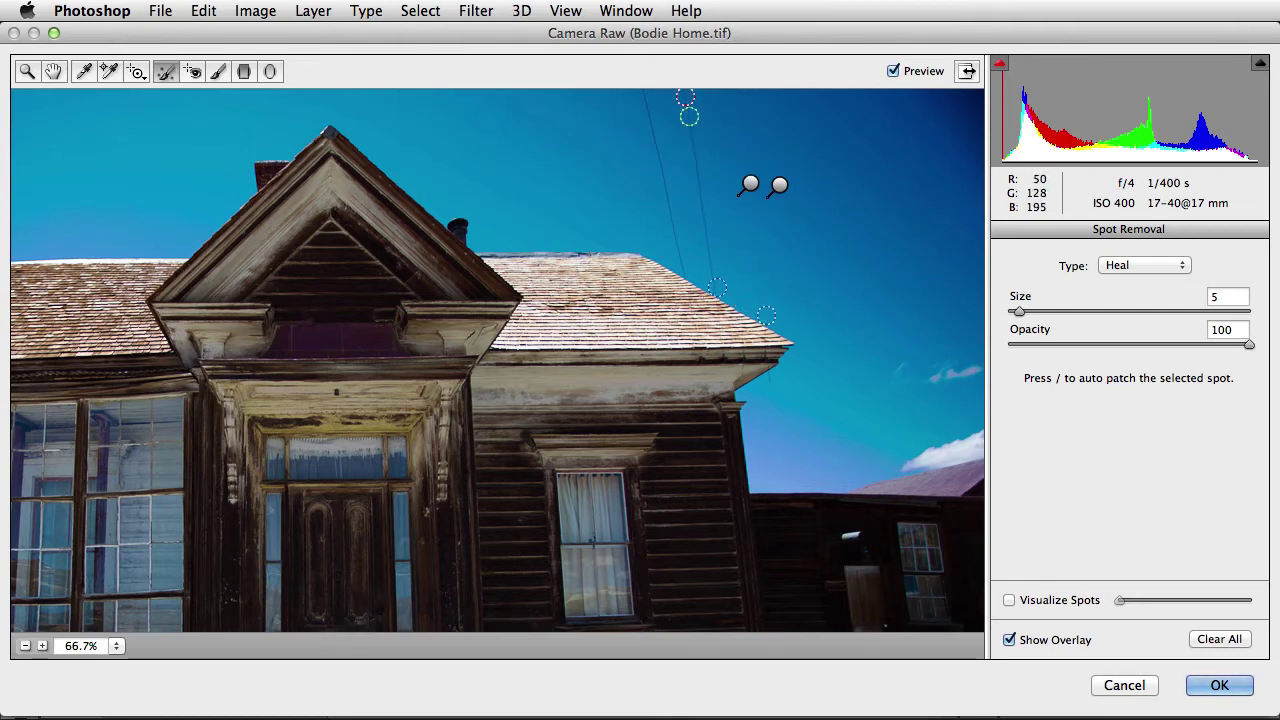
{"action": "left_click", "coordinate": [718, 290], "text": "shift"}
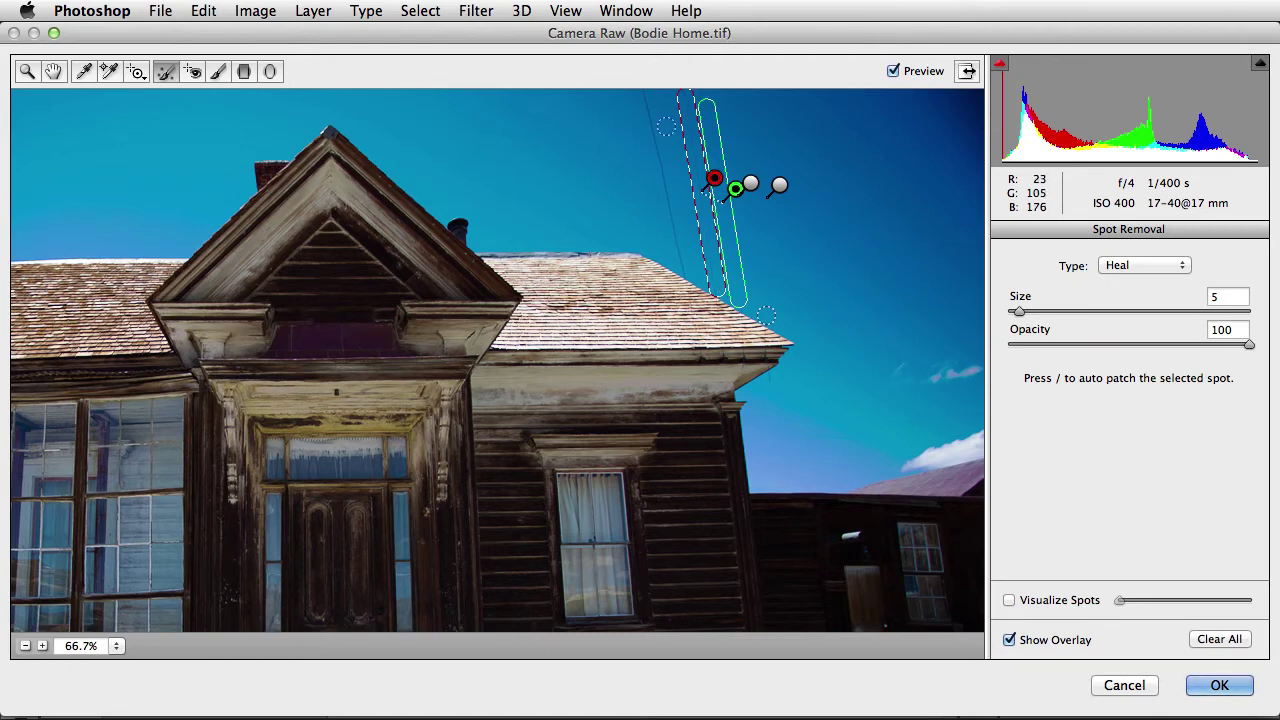
{"action": "left_click", "coordinate": [643, 96]}
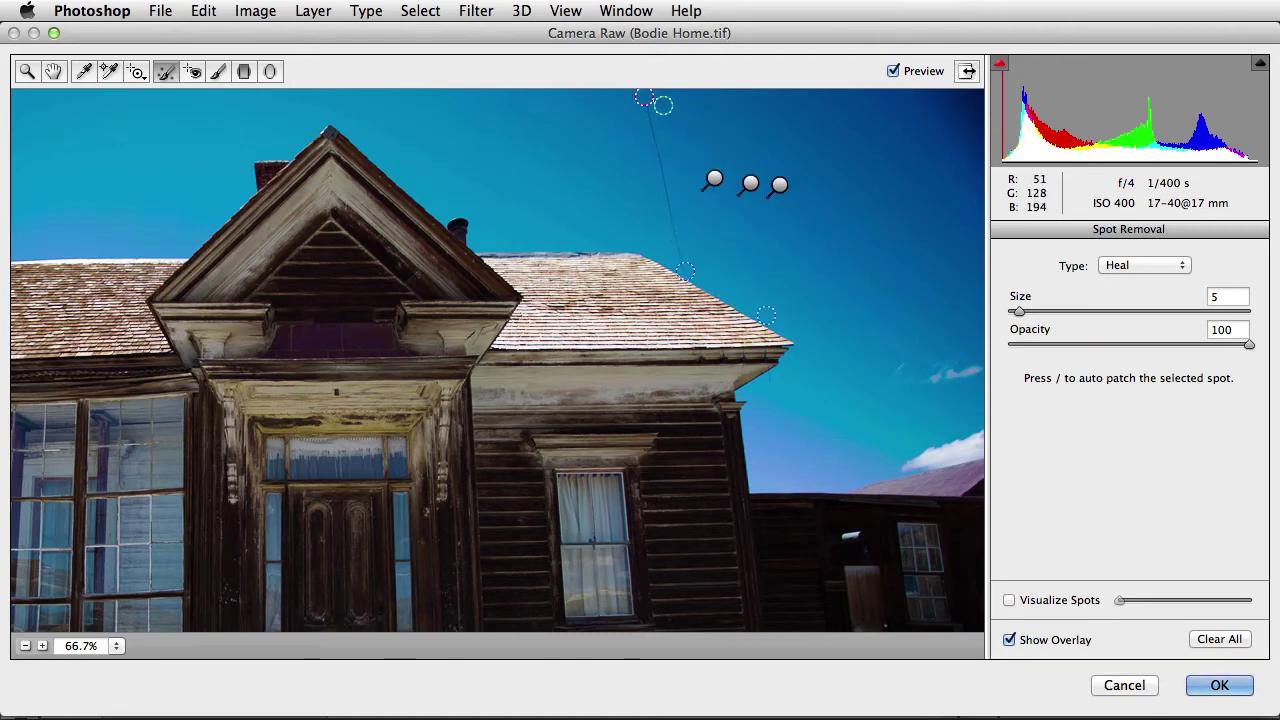
{"action": "left_click", "coordinate": [687, 274], "text": "shift"}
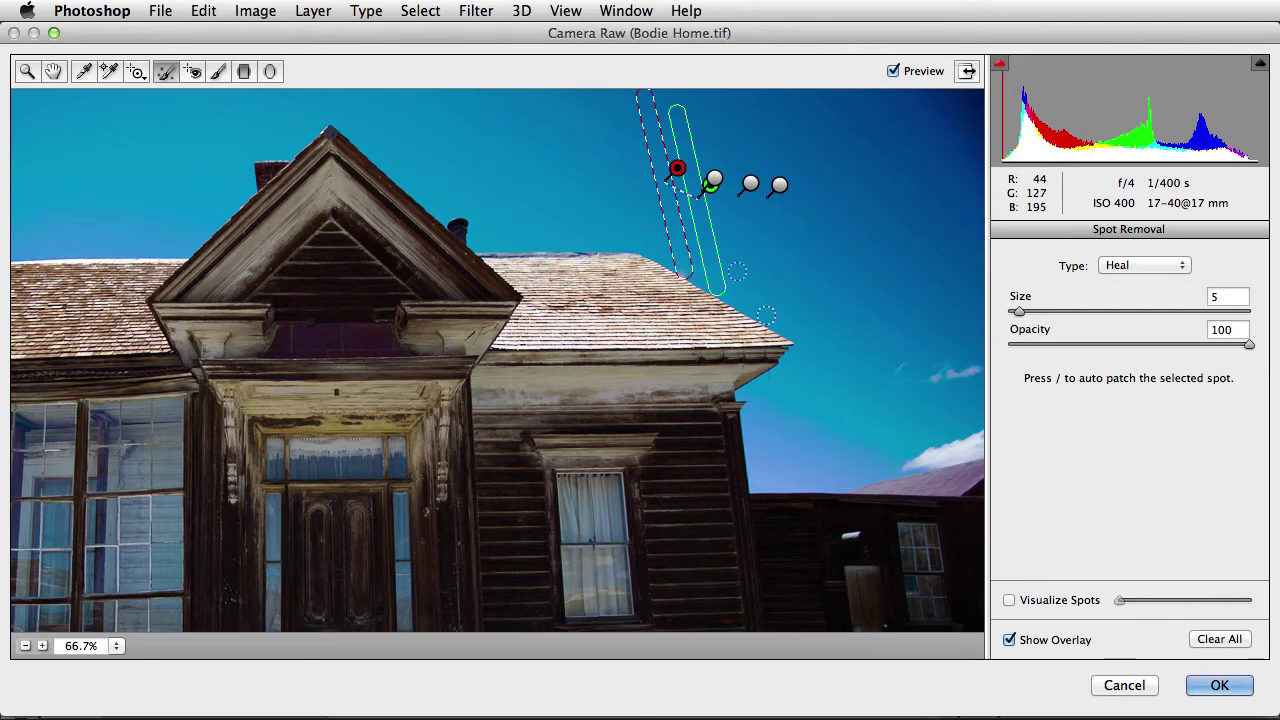
{"action": "left_click", "coordinate": [1219, 685]}
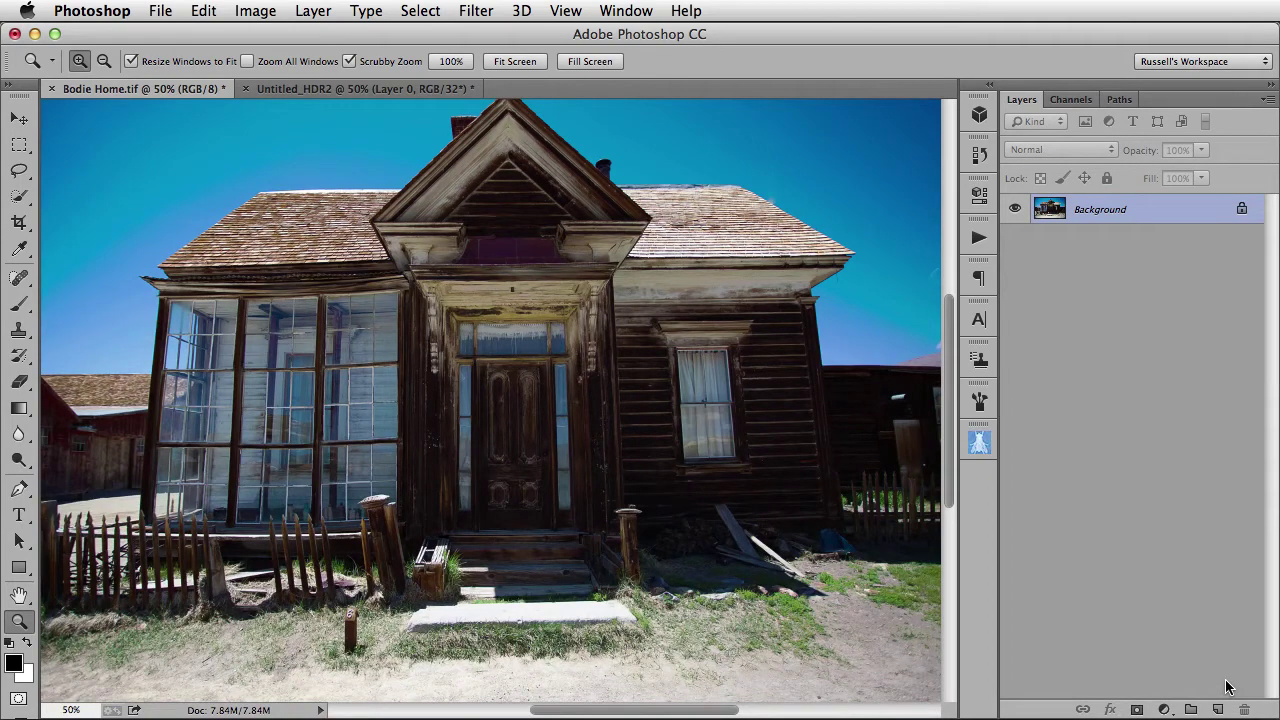
Compare Untitled_HDR2 with the edited Bodie Home.tif photo.
{"action": "left_click", "coordinate": [343, 90]}
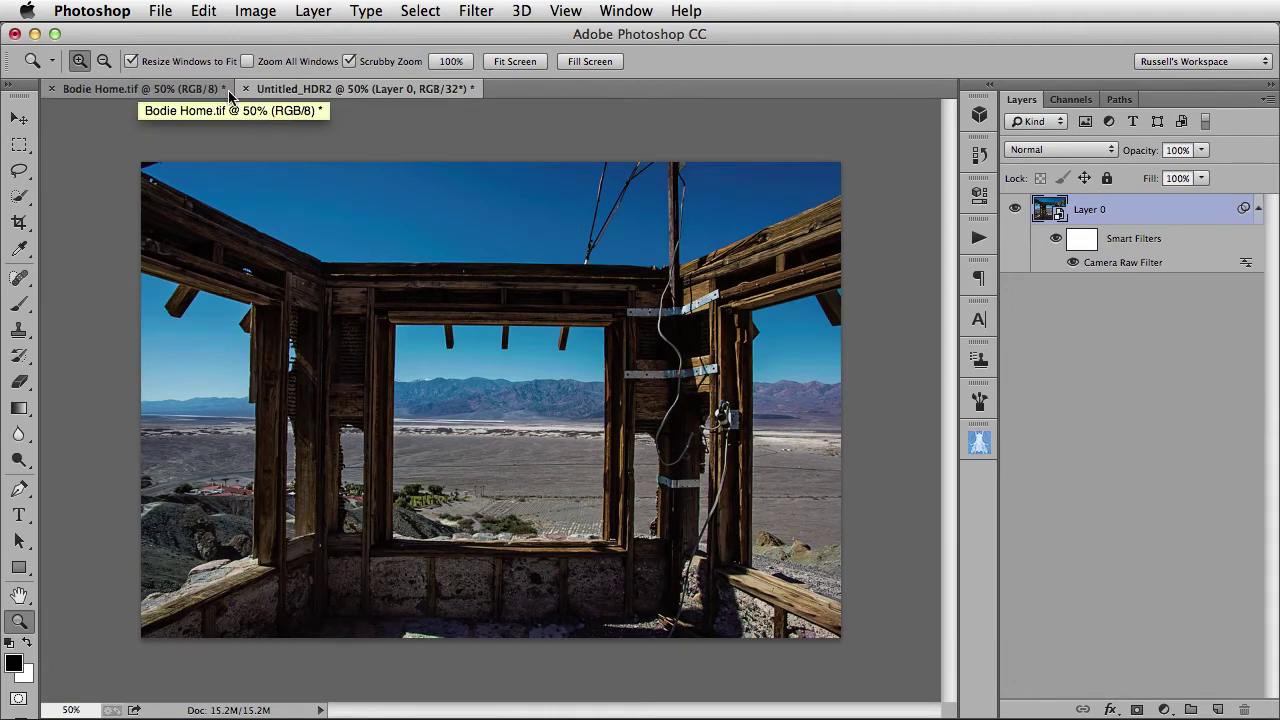
{"action": "left_click", "coordinate": [196, 90]}
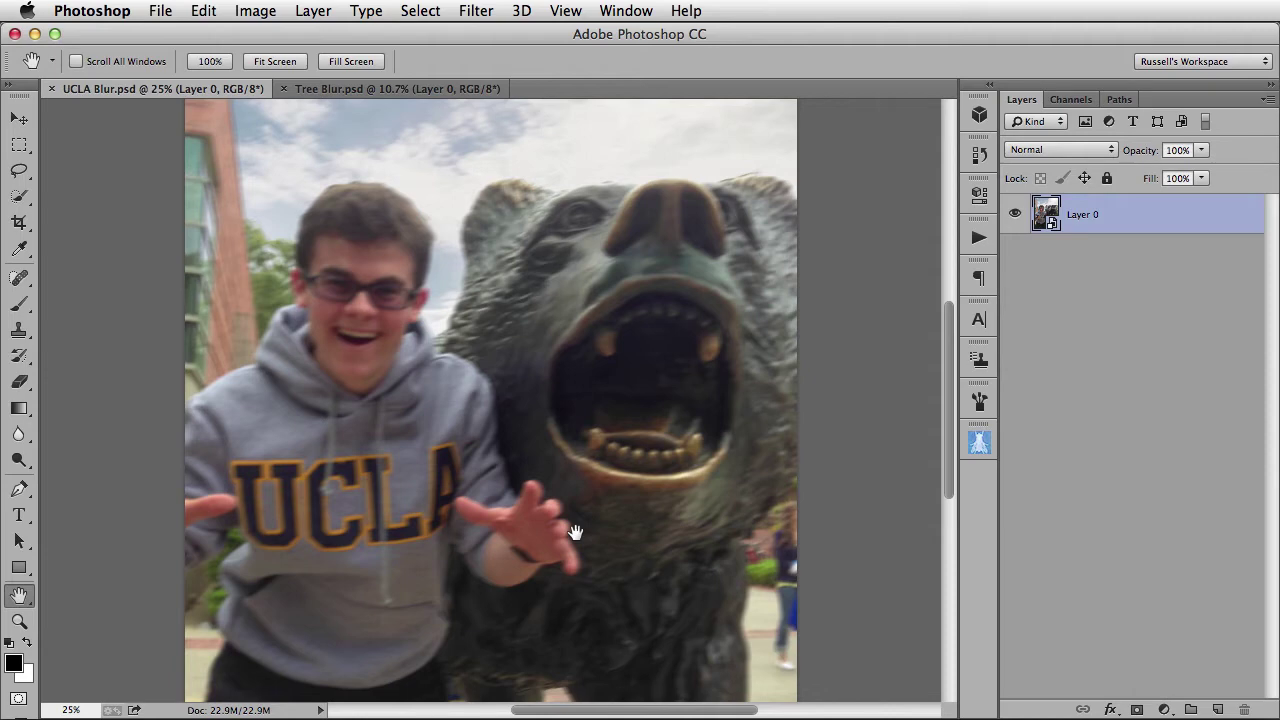
Compare Tree Blur with UCLA Blur, then bring up the Filter > Sharpen submenu for UCLA Blur.
{"action": "left_click", "coordinate": [433, 89]}
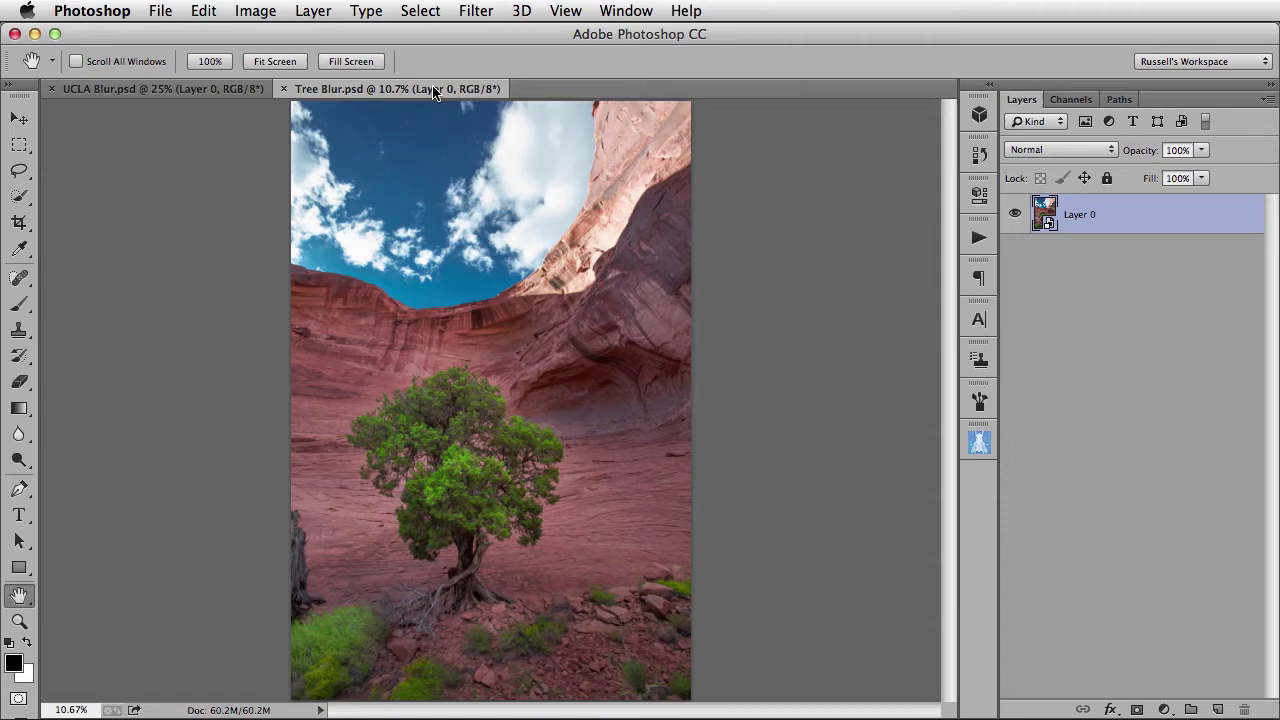
{"action": "left_click", "coordinate": [237, 90]}
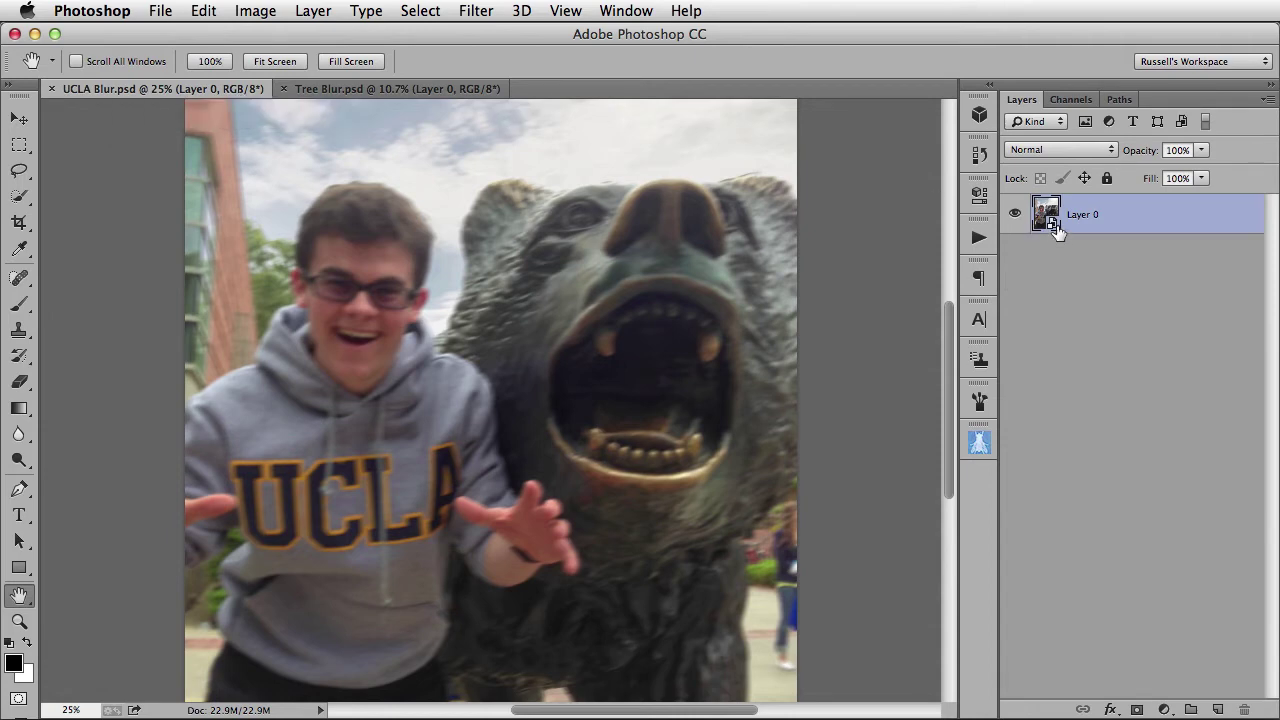
{"action": "left_click", "coordinate": [460, 9]}
{"action": "mouse_move", "coordinate": [543, 360]}
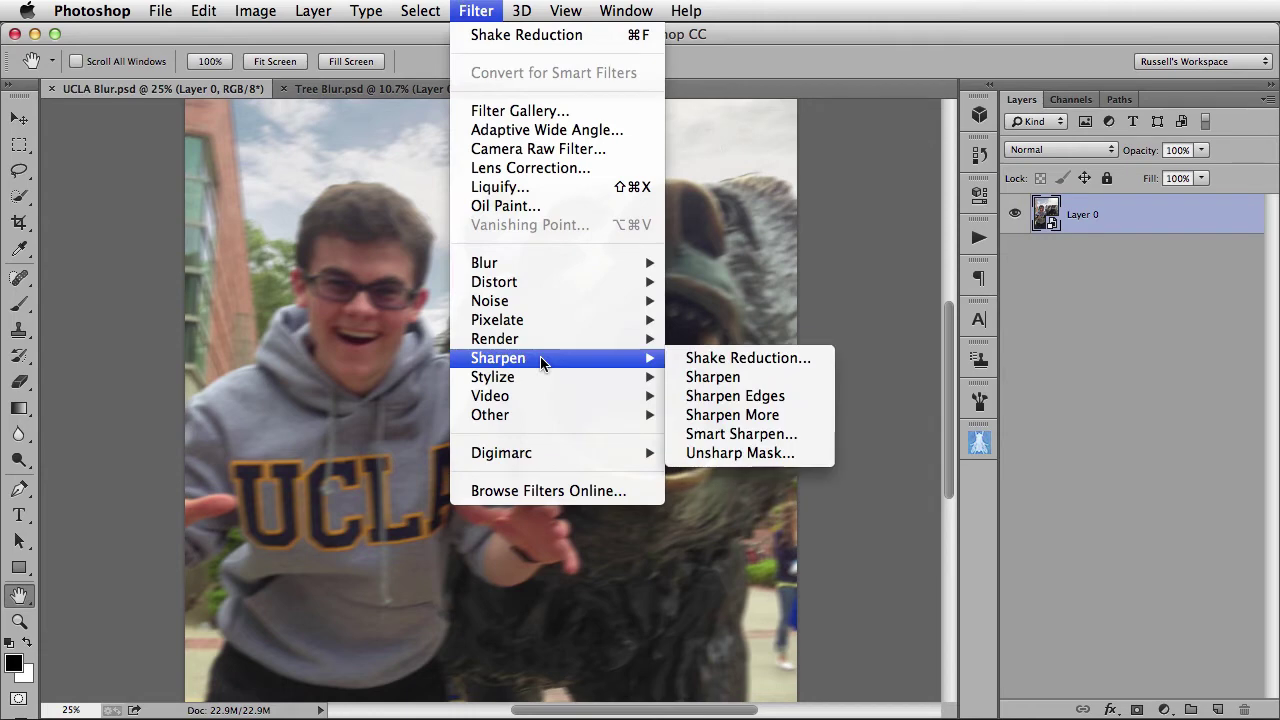
Start Shake Reduction on UCLA Blur.psd and float the Detail loupe over the UCLA lettering.
{"action": "left_click", "coordinate": [816, 358]}
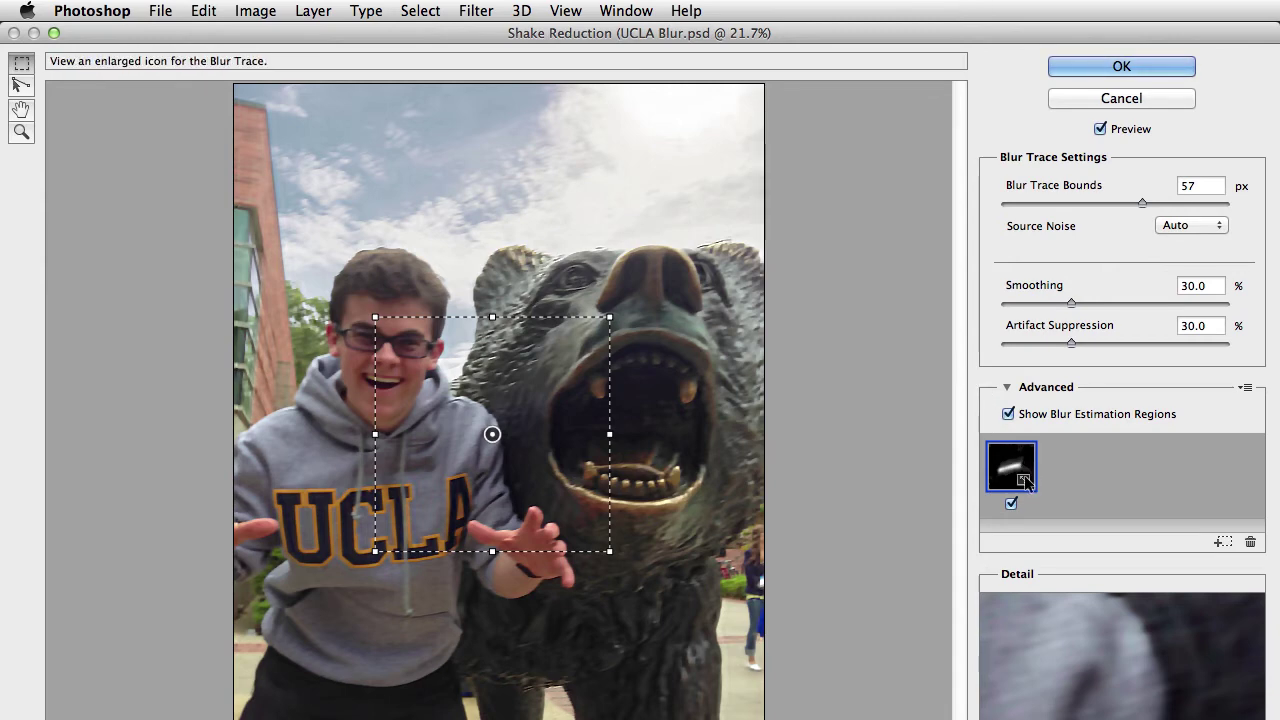
{"action": "mouse_move", "coordinate": [1024, 475]}
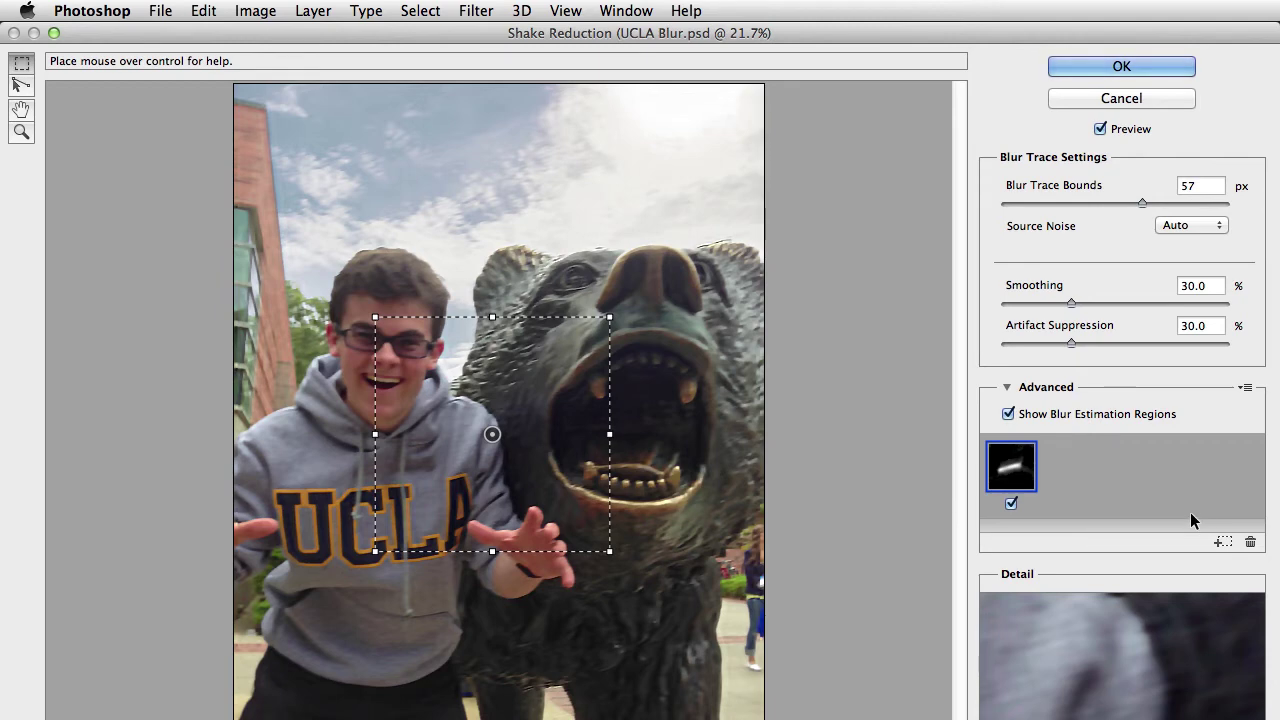
{"action": "key", "text": "q"}
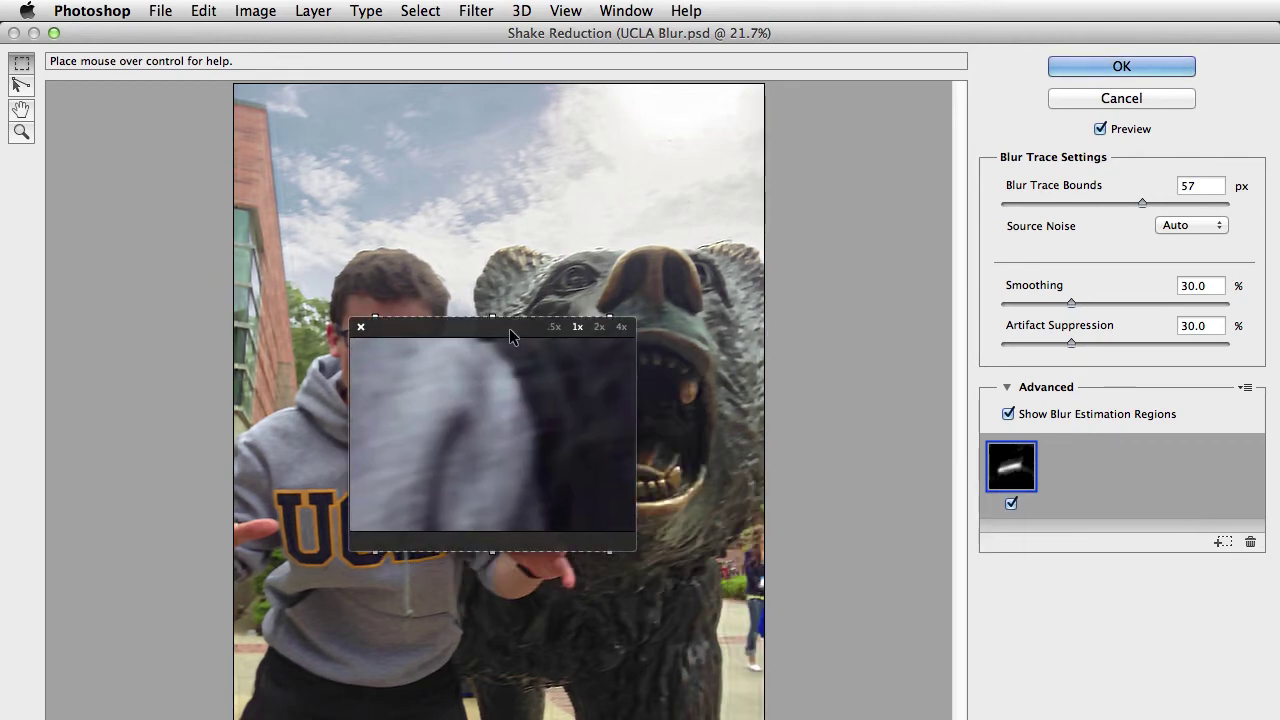
{"action": "left_click_drag", "start_coordinate": [474, 409], "coordinate": [386, 517]}
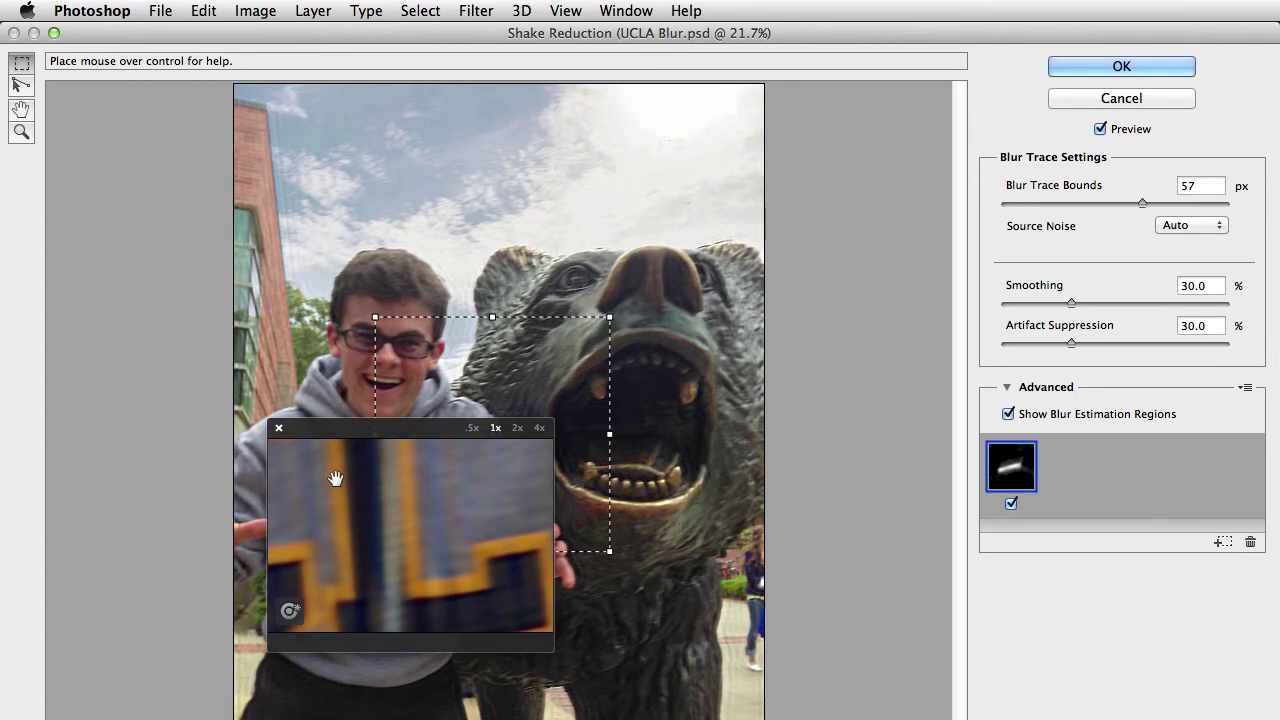
Dock the loupe, commit Shake Reduction as a smart filter, target its mask and pick the Brush tool.
{"action": "left_click", "coordinate": [279, 428]}
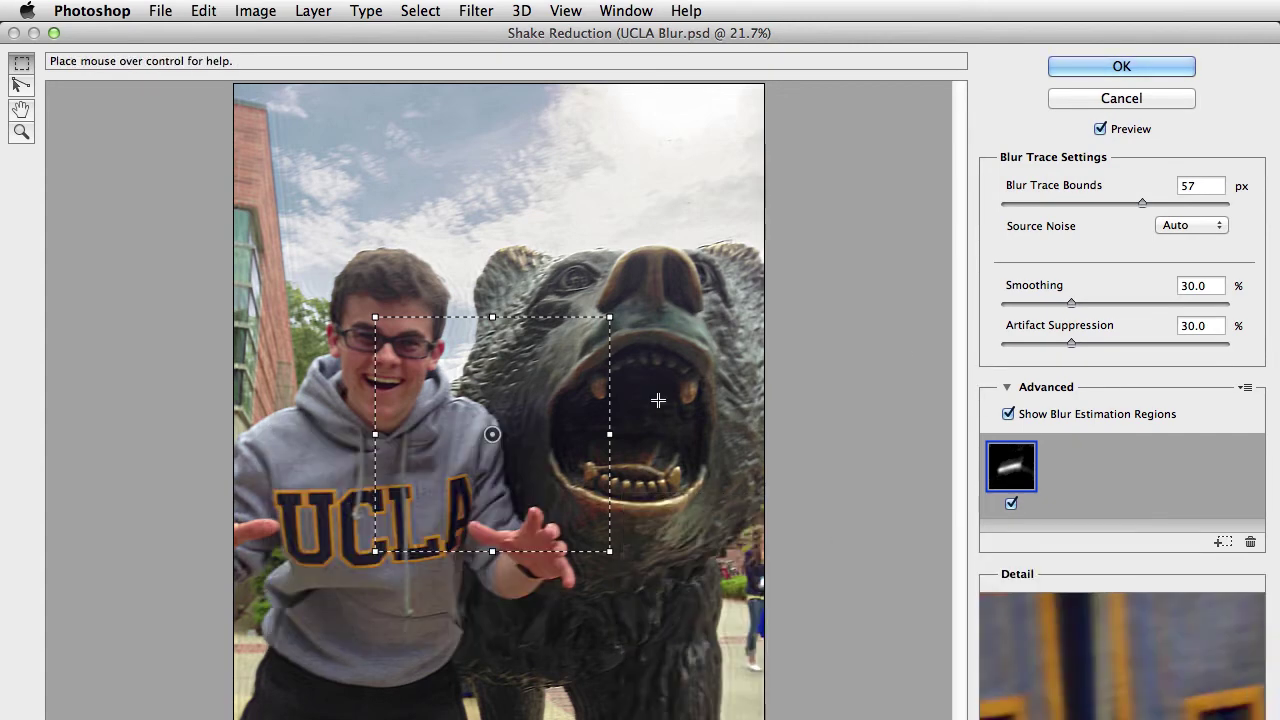
{"action": "left_click", "coordinate": [1116, 66]}
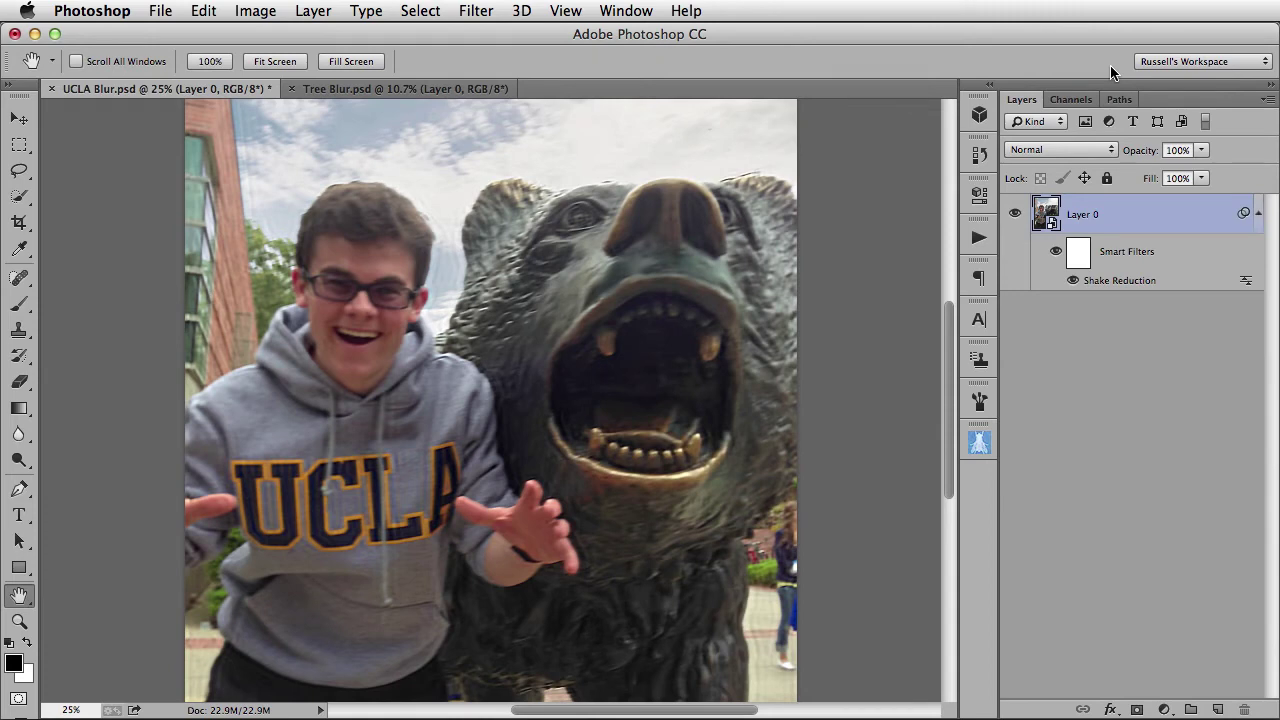
{"action": "left_click", "coordinate": [1077, 260]}
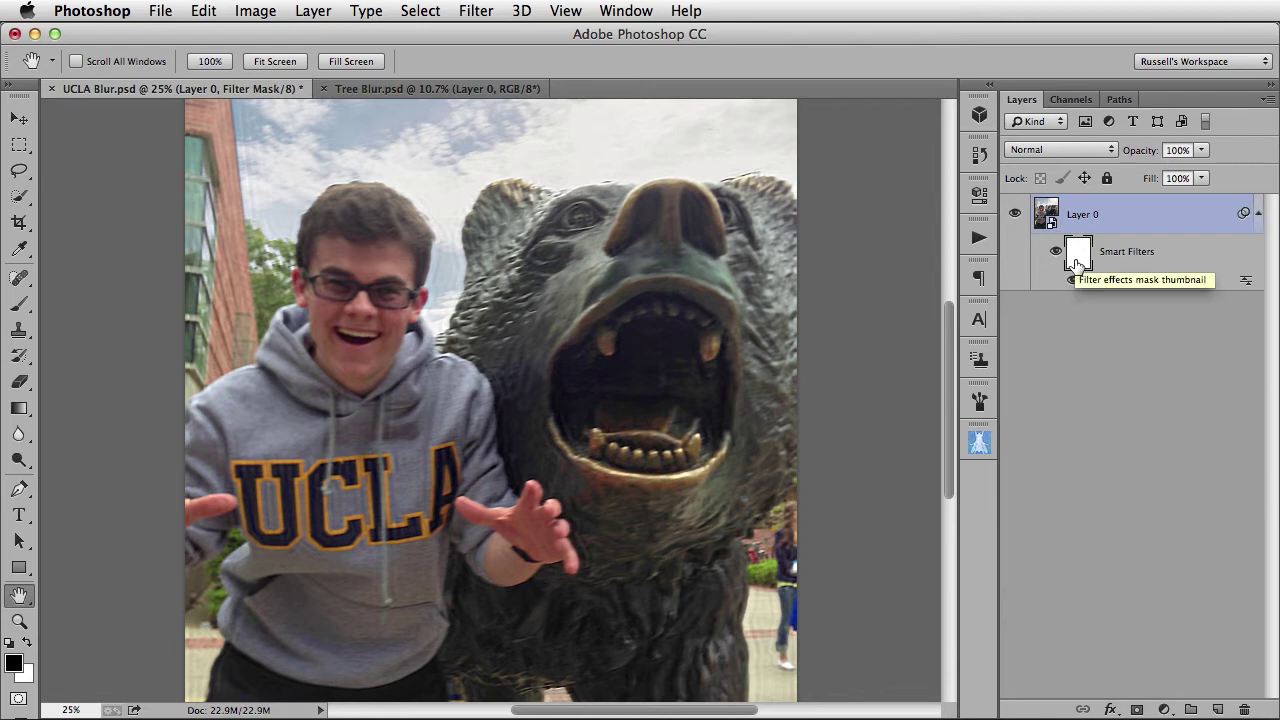
{"action": "left_click", "coordinate": [19, 304]}
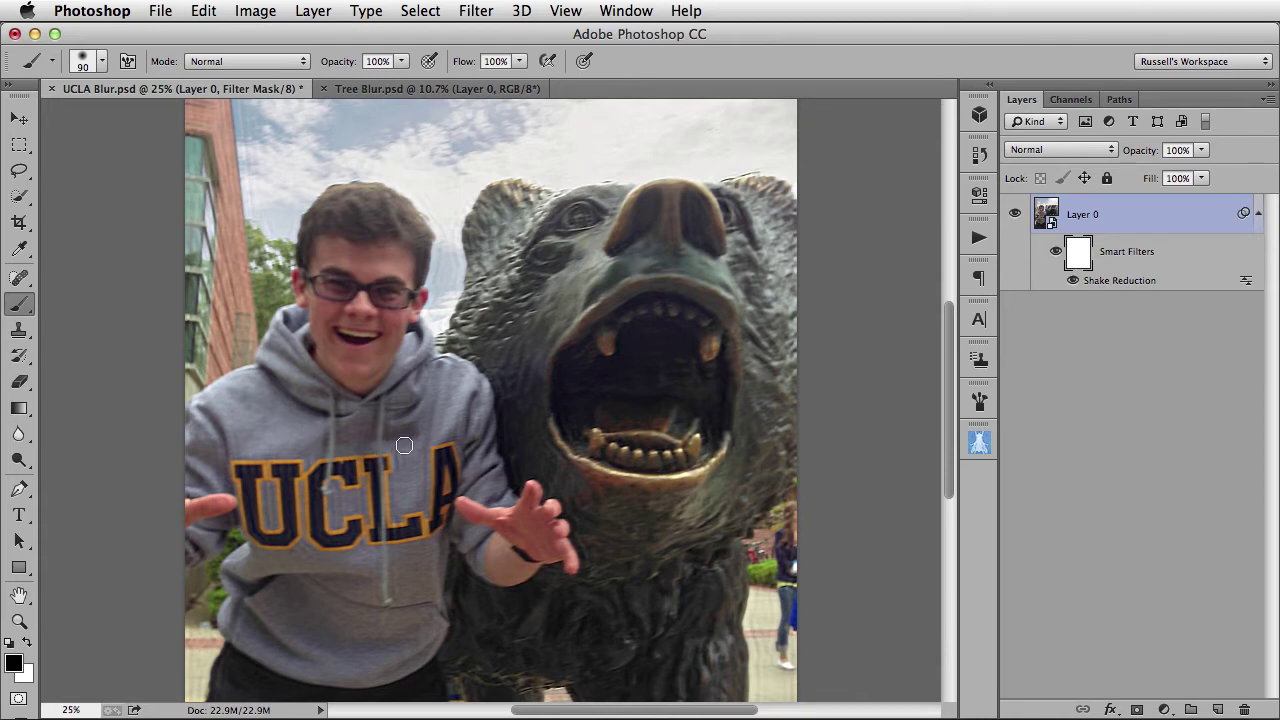
View Tree Blur.psd at 100% on the upper branches and bring up Filter > Sharpen.
{"action": "left_click", "coordinate": [436, 89]}
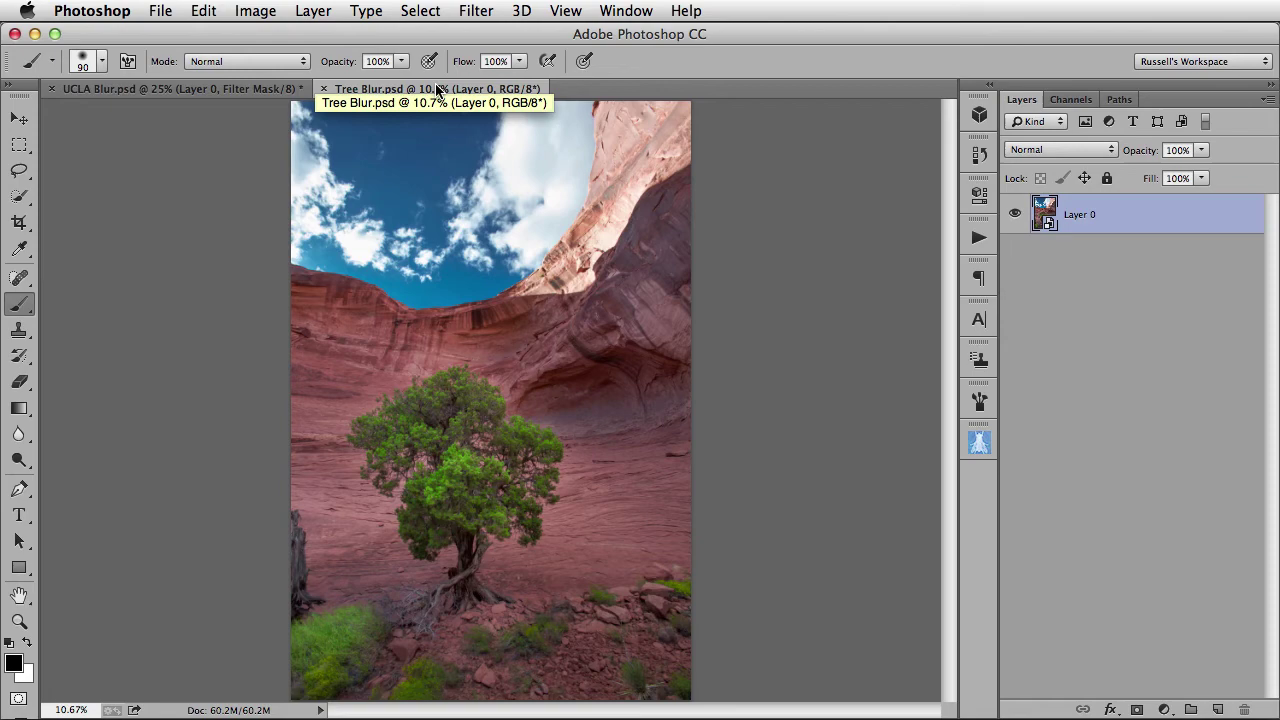
{"action": "left_click", "coordinate": [22, 622]}
{"action": "double_click", "coordinate": [22, 622]}
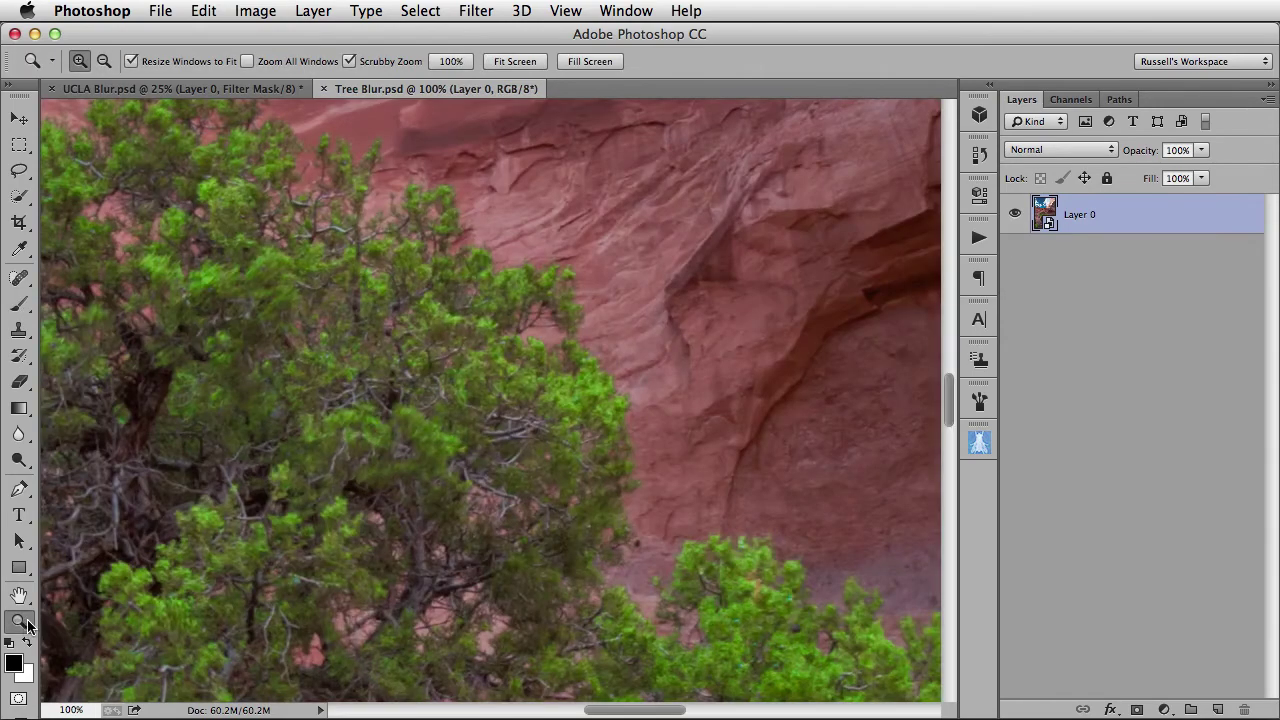
{"action": "left_click_drag", "start_coordinate": [548, 592], "coordinate": [546, 271]}
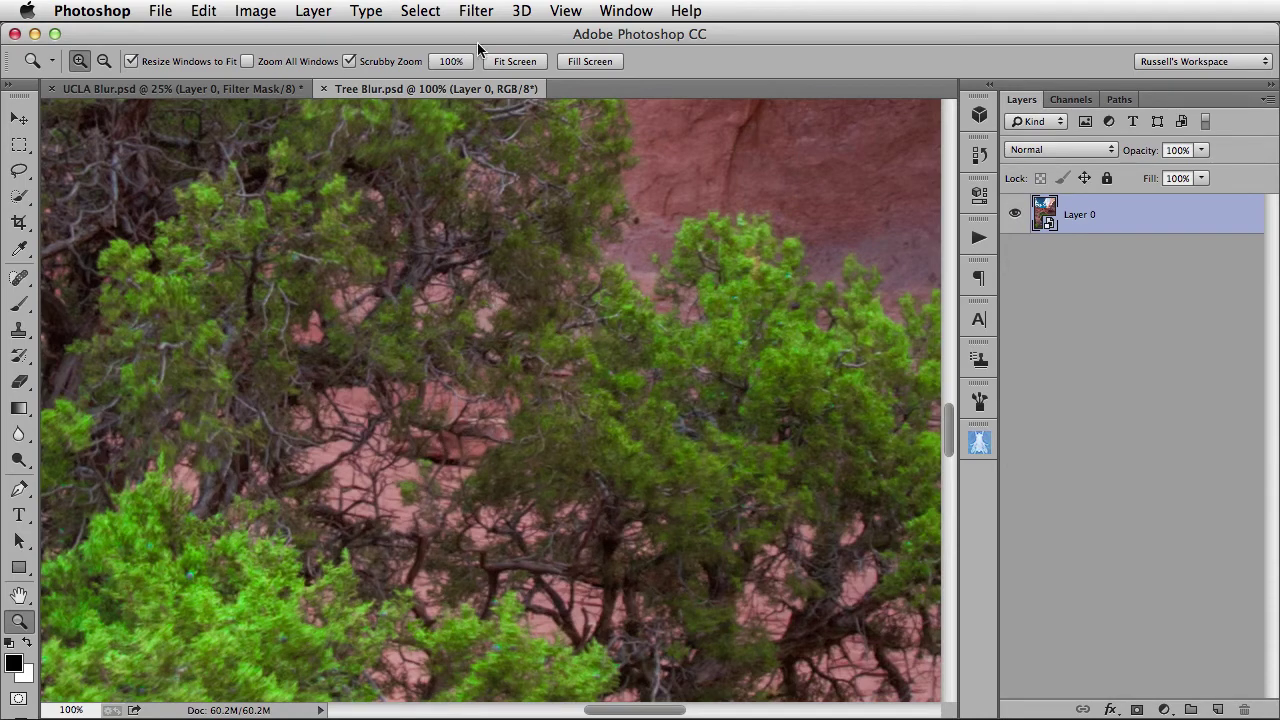
{"action": "left_click", "coordinate": [481, 12]}
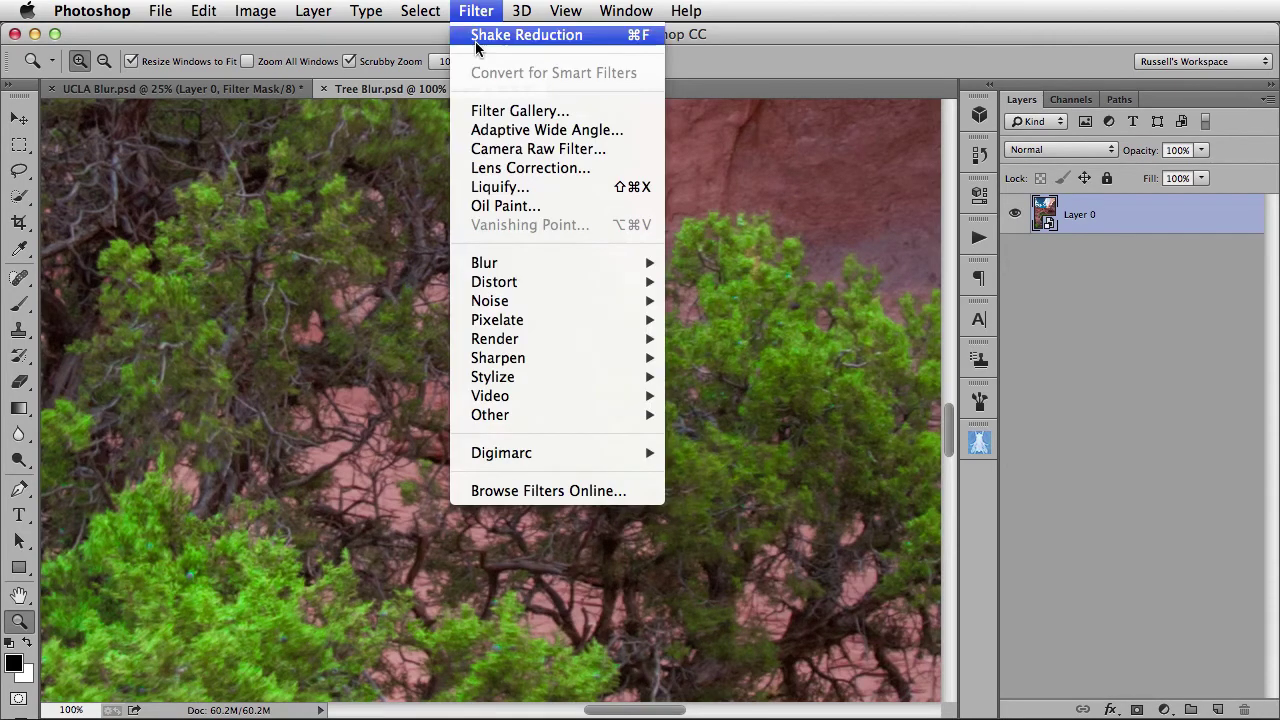
{"action": "mouse_move", "coordinate": [550, 360]}
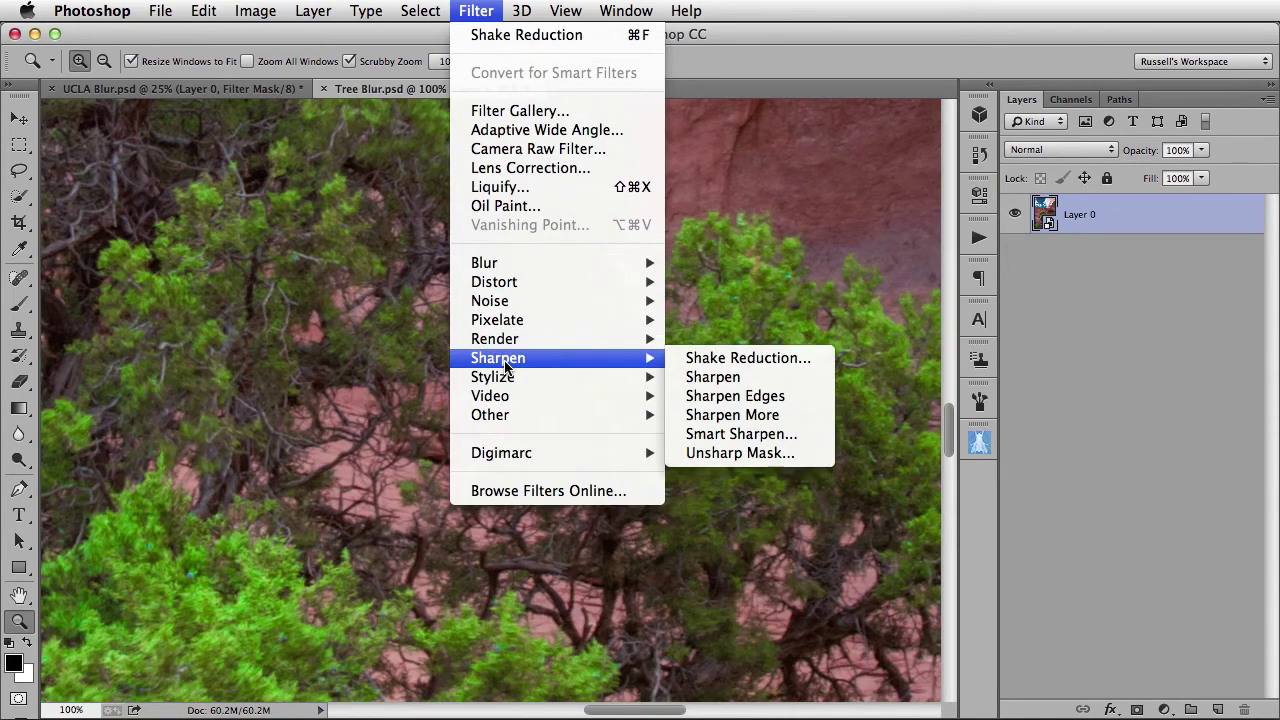
Run Shake Reduction on Tree Blur.psd, checking the branches in the floating Detail loupe.
{"action": "left_click", "coordinate": [815, 360]}
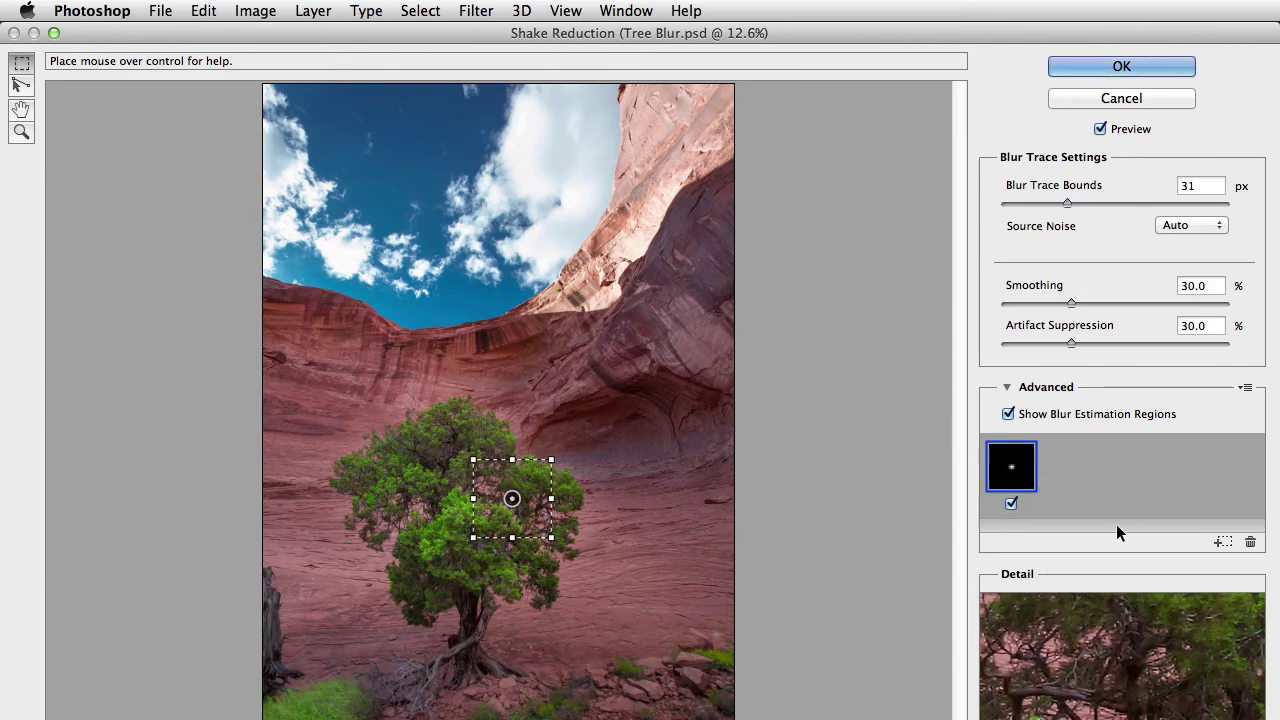
{"action": "key", "text": "q"}
{"action": "left_click_drag", "start_coordinate": [650, 560], "coordinate": [594, 553]}
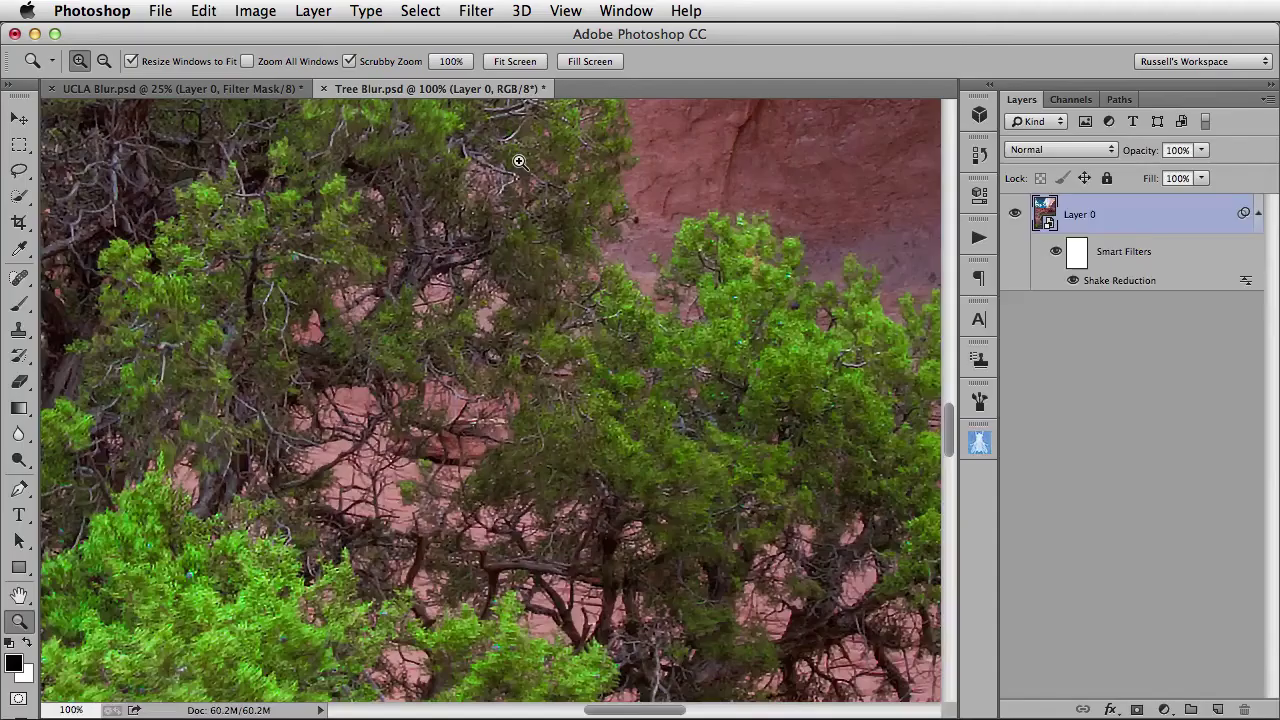
Return to UCLA Blur, then rotate the 3D head in todos.psd about 14° around its vertical axis.
{"action": "left_click", "coordinate": [172, 92]}
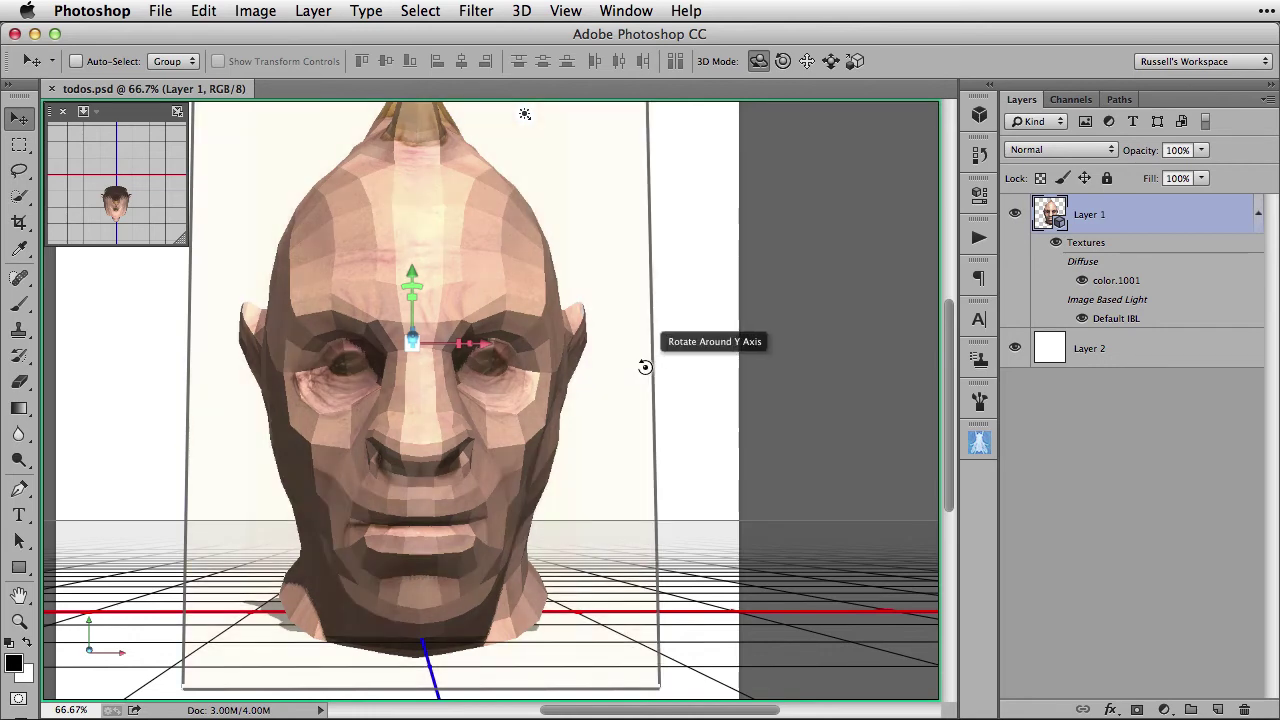
{"action": "mouse_move", "coordinate": [649, 367]}
{"action": "left_mouse_down"}
{"action": "mouse_move", "coordinate": [623, 363]}
{"action": "mouse_move", "coordinate": [668, 358]}
{"action": "mouse_move", "coordinate": [648, 358]}
{"action": "left_mouse_up"}
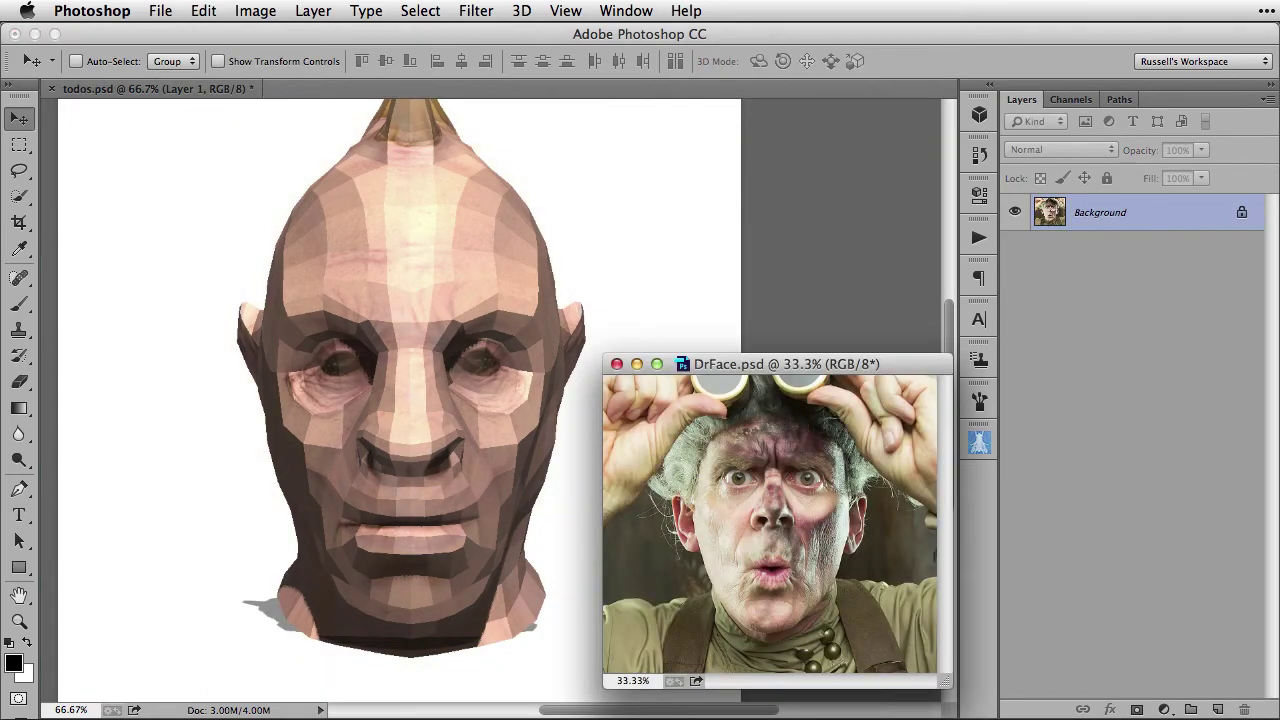
Clone the DrFace eye detail onto both eyes of the 3D head, switching opacity between 100% and 50%.
{"action": "left_click", "coordinate": [22, 332]}
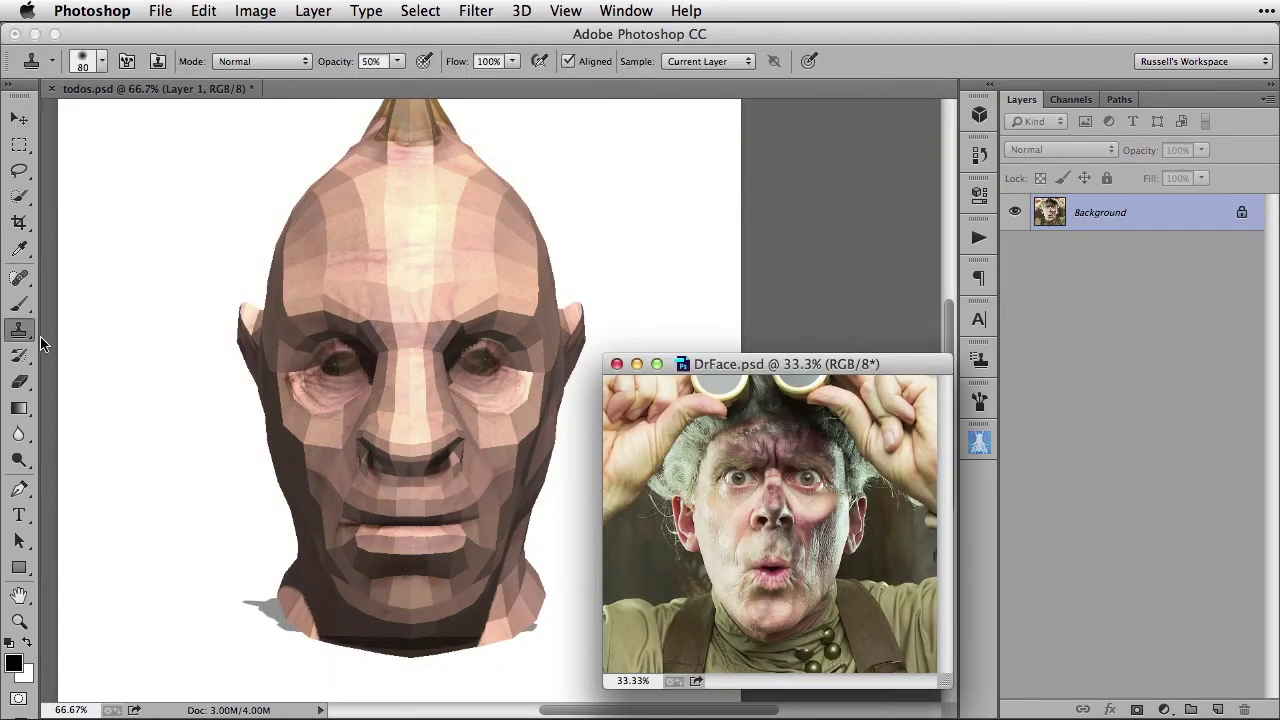
{"action": "left_click", "coordinate": [774, 471], "text": "alt"}
{"action": "left_click", "coordinate": [607, 286]}
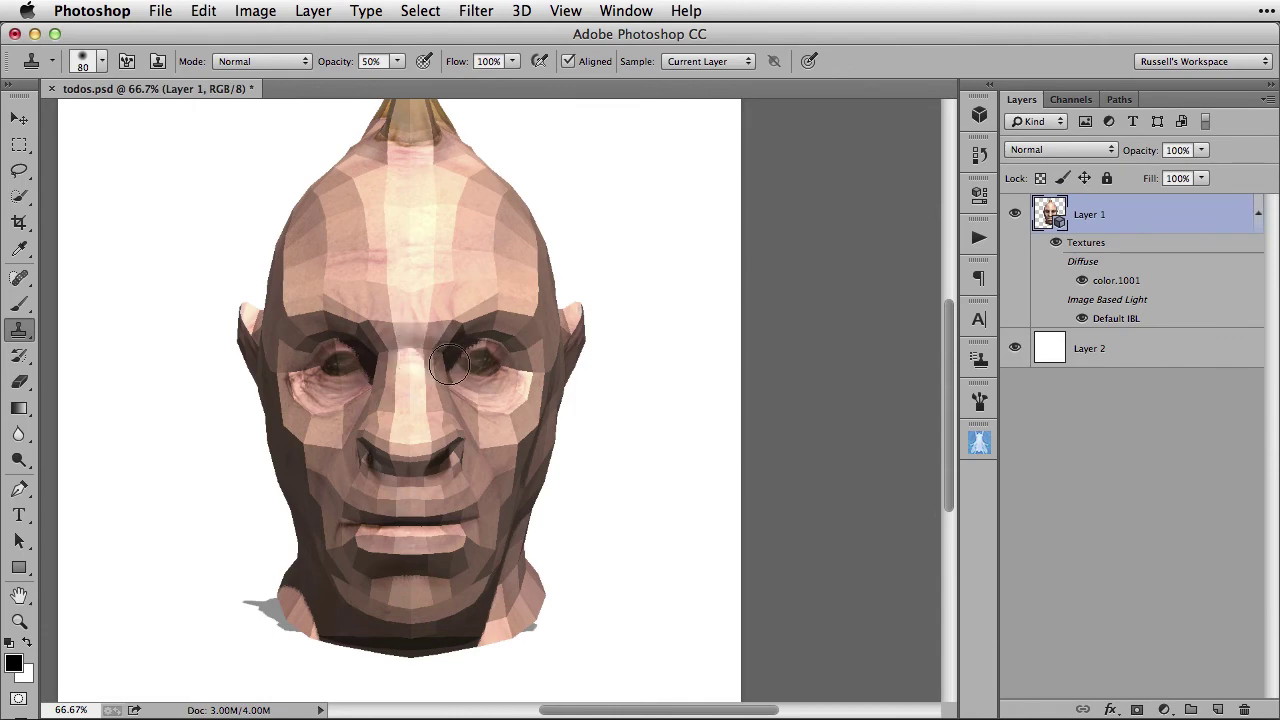
{"action": "left_click", "coordinate": [481, 358]}
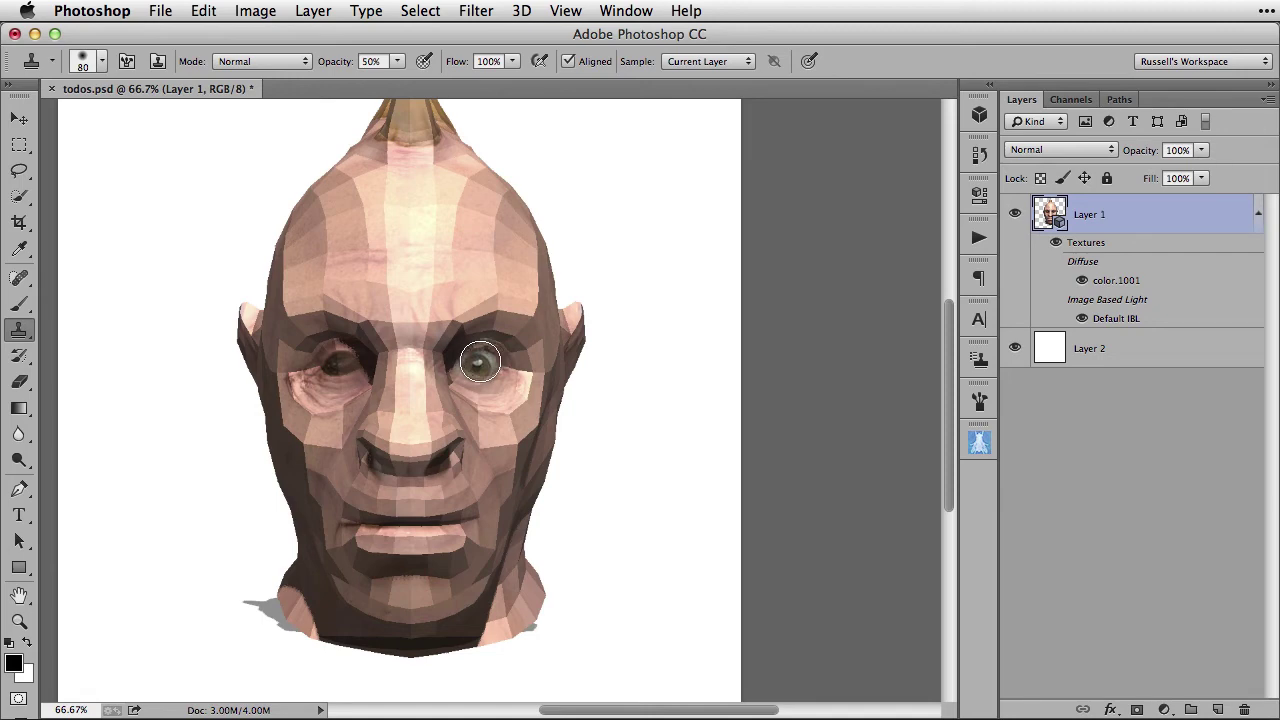
{"action": "key", "text": "0"}
{"action": "mouse_move", "coordinate": [480, 361]}
{"action": "left_mouse_down"}
{"action": "mouse_move", "coordinate": [484, 372]}
{"action": "mouse_move", "coordinate": [470, 366]}
{"action": "mouse_move", "coordinate": [478, 358]}
{"action": "left_mouse_up"}
{"action": "mouse_move", "coordinate": [350, 360]}
{"action": "left_mouse_down"}
{"action": "mouse_move", "coordinate": [331, 352]}
{"action": "mouse_move", "coordinate": [325, 368]}
{"action": "mouse_move", "coordinate": [420, 350]}
{"action": "mouse_move", "coordinate": [458, 366]}
{"action": "mouse_move", "coordinate": [388, 340]}
{"action": "mouse_move", "coordinate": [450, 326]}
{"action": "mouse_move", "coordinate": [400, 316]}
{"action": "mouse_move", "coordinate": [320, 328]}
{"action": "mouse_move", "coordinate": [496, 321]}
{"action": "mouse_move", "coordinate": [320, 329]}
{"action": "mouse_move", "coordinate": [341, 365]}
{"action": "mouse_move", "coordinate": [438, 366]}
{"action": "mouse_move", "coordinate": [410, 392]}
{"action": "mouse_move", "coordinate": [509, 386]}
{"action": "mouse_move", "coordinate": [356, 378]}
{"action": "mouse_move", "coordinate": [385, 345]}
{"action": "mouse_move", "coordinate": [440, 360]}
{"action": "mouse_move", "coordinate": [349, 371]}
{"action": "left_mouse_up"}
{"action": "key", "text": "5"}
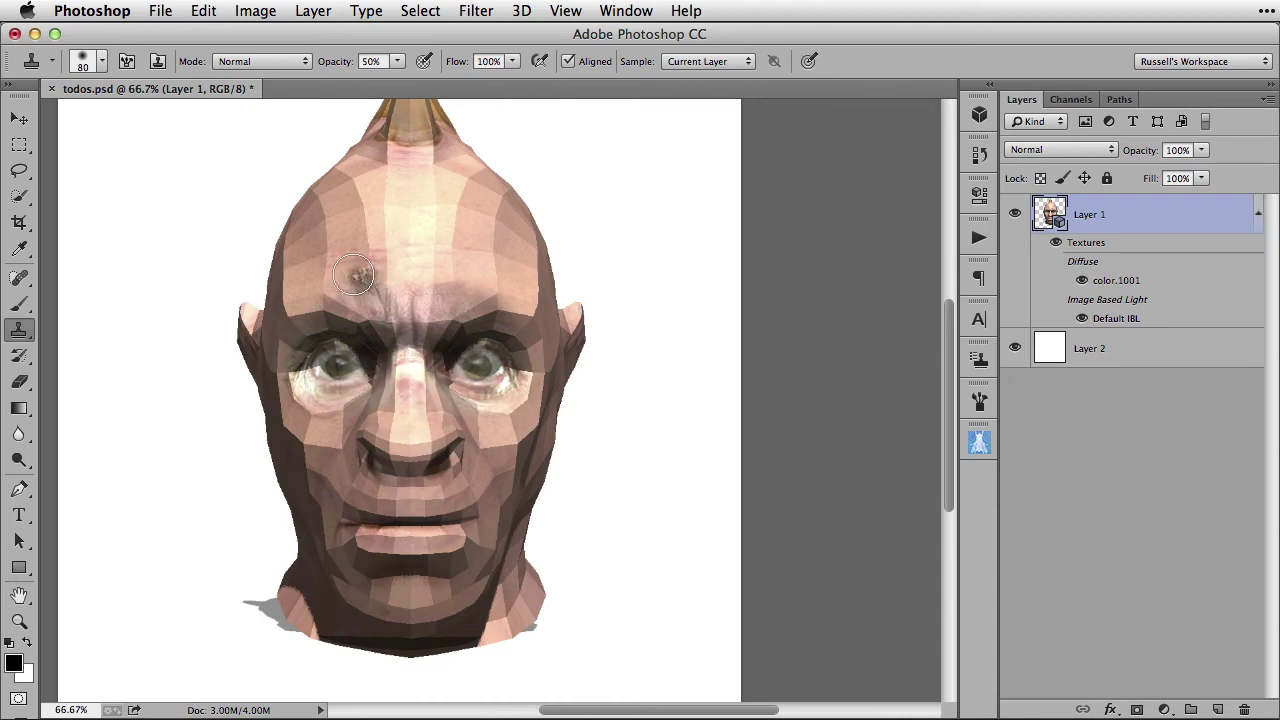
Turn the 3D head back about 11°, raise it, then rotate it about 18° around its vertical axis.
{"action": "left_click", "coordinate": [30, 124]}
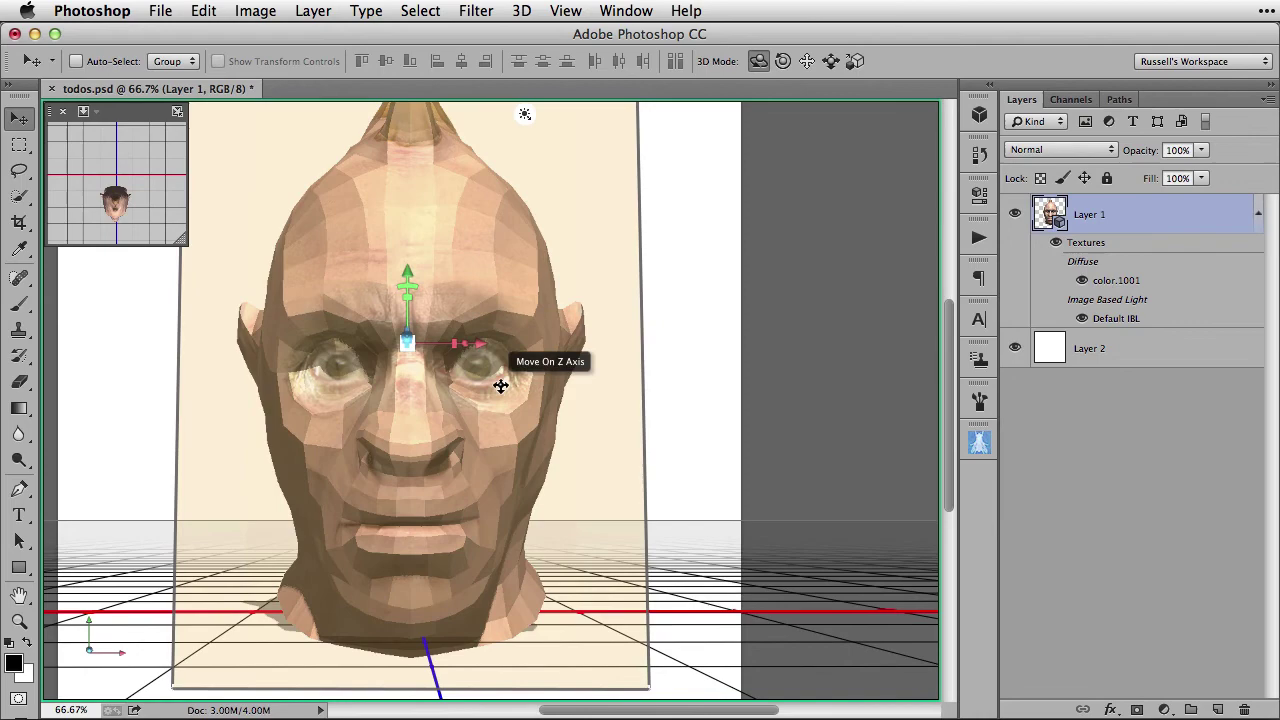
{"action": "mouse_move", "coordinate": [642, 374]}
{"action": "left_mouse_down"}
{"action": "mouse_move", "coordinate": [663, 372]}
{"action": "mouse_move", "coordinate": [617, 374]}
{"action": "mouse_move", "coordinate": [651, 371]}
{"action": "mouse_move", "coordinate": [640, 375]}
{"action": "left_mouse_up"}
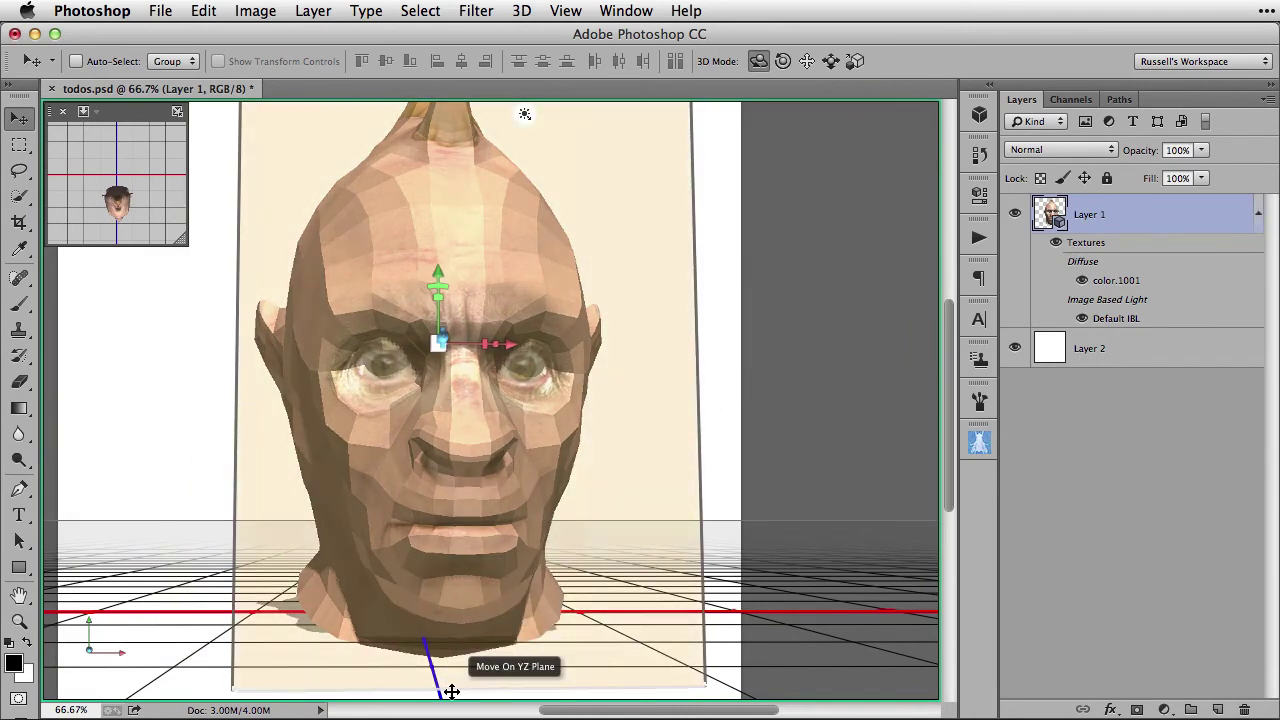
{"action": "mouse_move", "coordinate": [453, 690]}
{"action": "left_mouse_down"}
{"action": "mouse_move", "coordinate": [451, 514]}
{"action": "mouse_move", "coordinate": [452, 630]}
{"action": "mouse_move", "coordinate": [452, 551]}
{"action": "mouse_move", "coordinate": [438, 632]}
{"action": "left_mouse_up"}
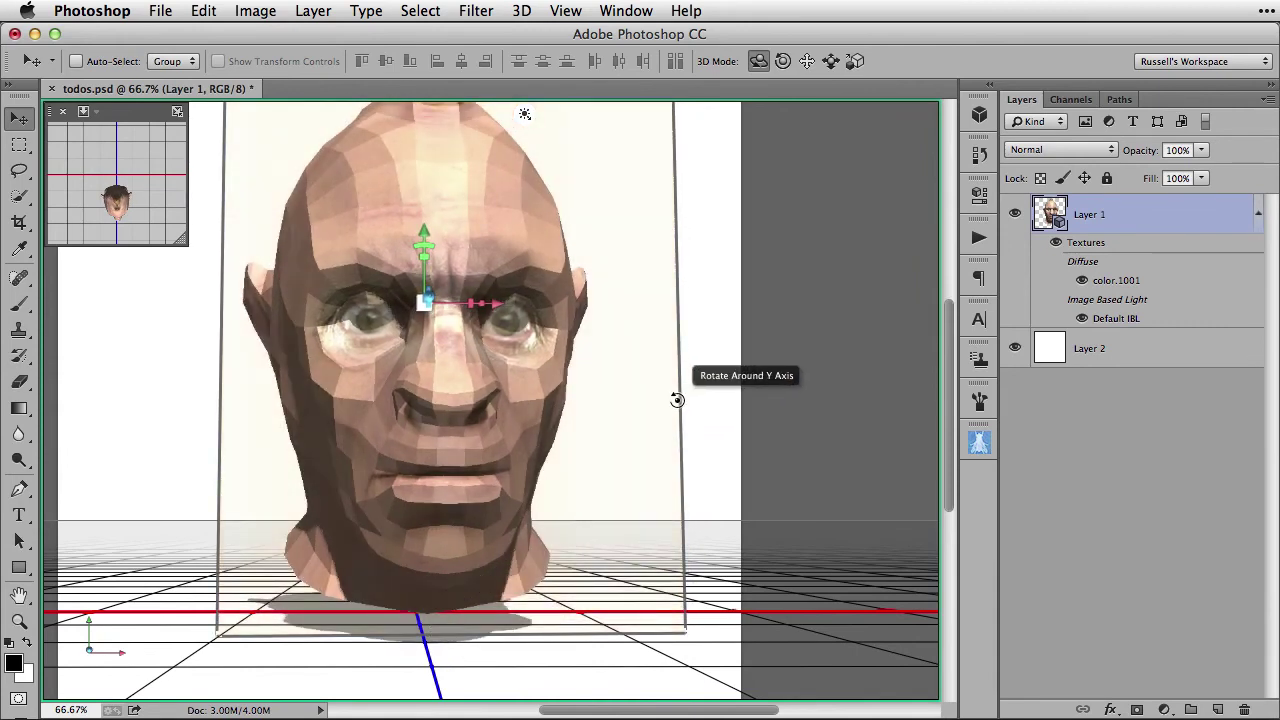
{"action": "mouse_move", "coordinate": [677, 400]}
{"action": "left_mouse_down"}
{"action": "mouse_move", "coordinate": [643, 406]}
{"action": "mouse_move", "coordinate": [686, 391]}
{"action": "left_mouse_up"}
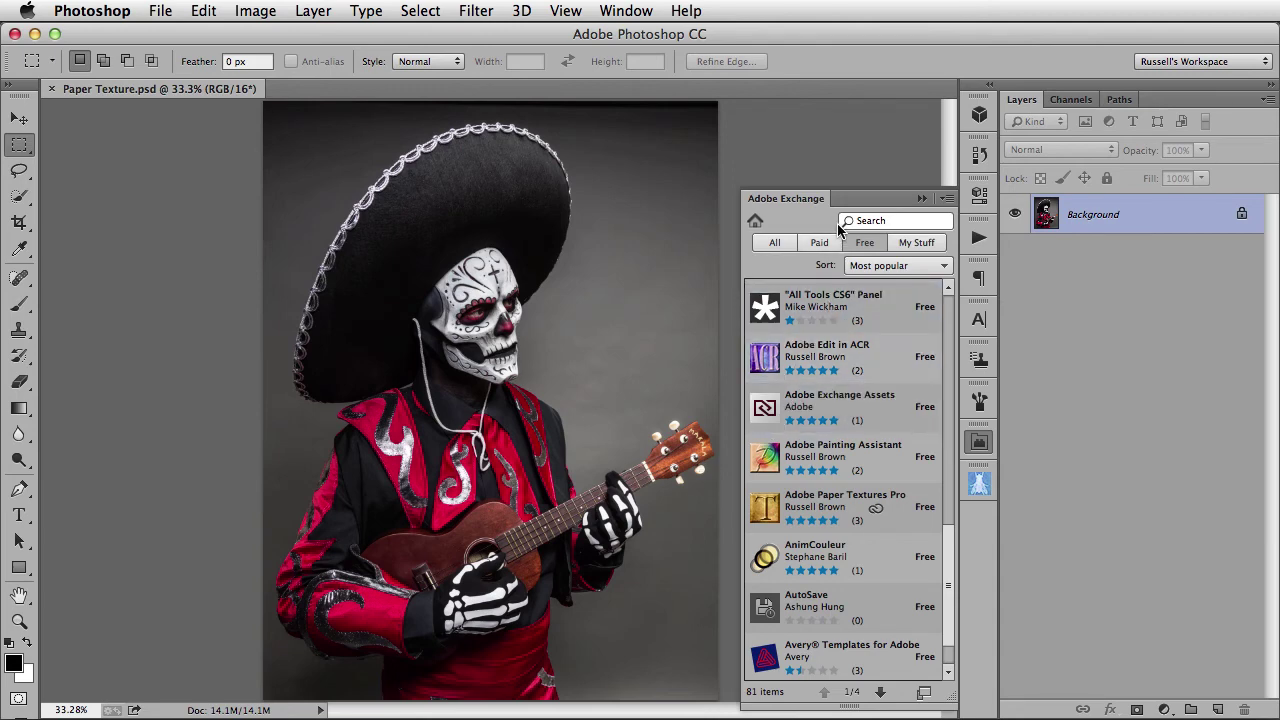
Open Adobe Exchange from the Extensions menu and launch the Adobe Paper Textures Pro panel.
{"action": "left_click", "coordinate": [620, 11]}
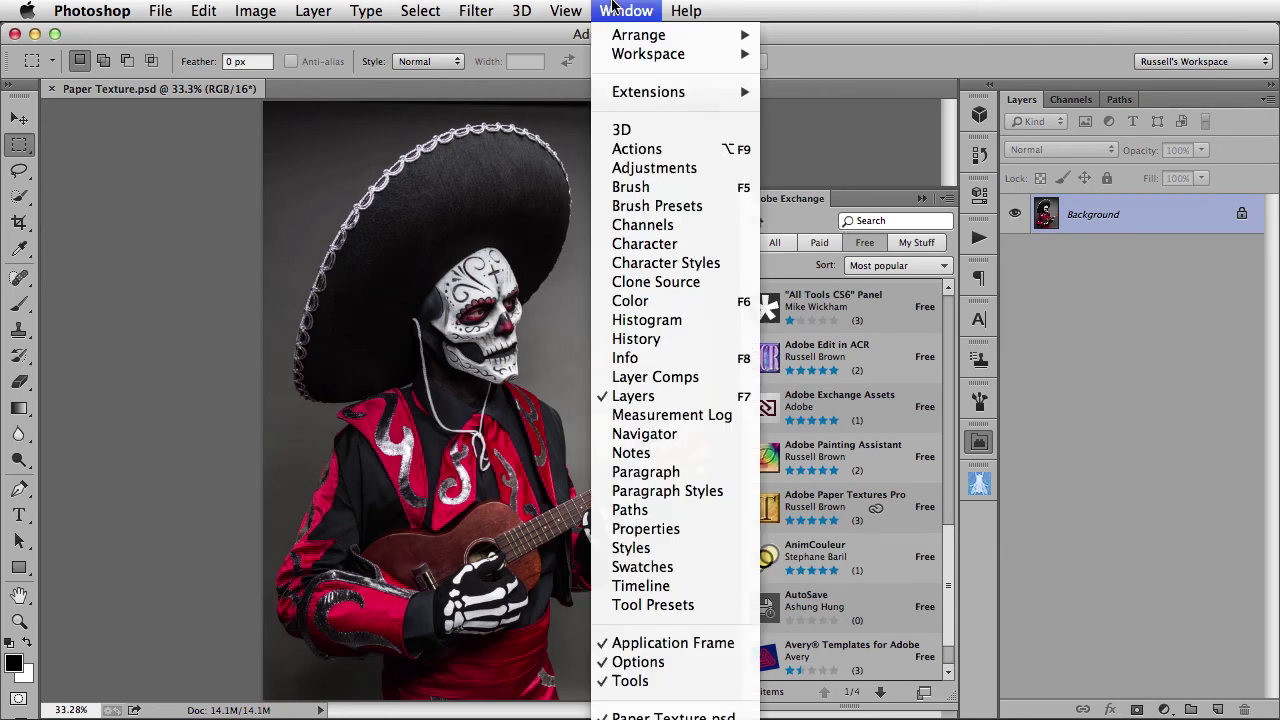
{"action": "mouse_move", "coordinate": [720, 91]}
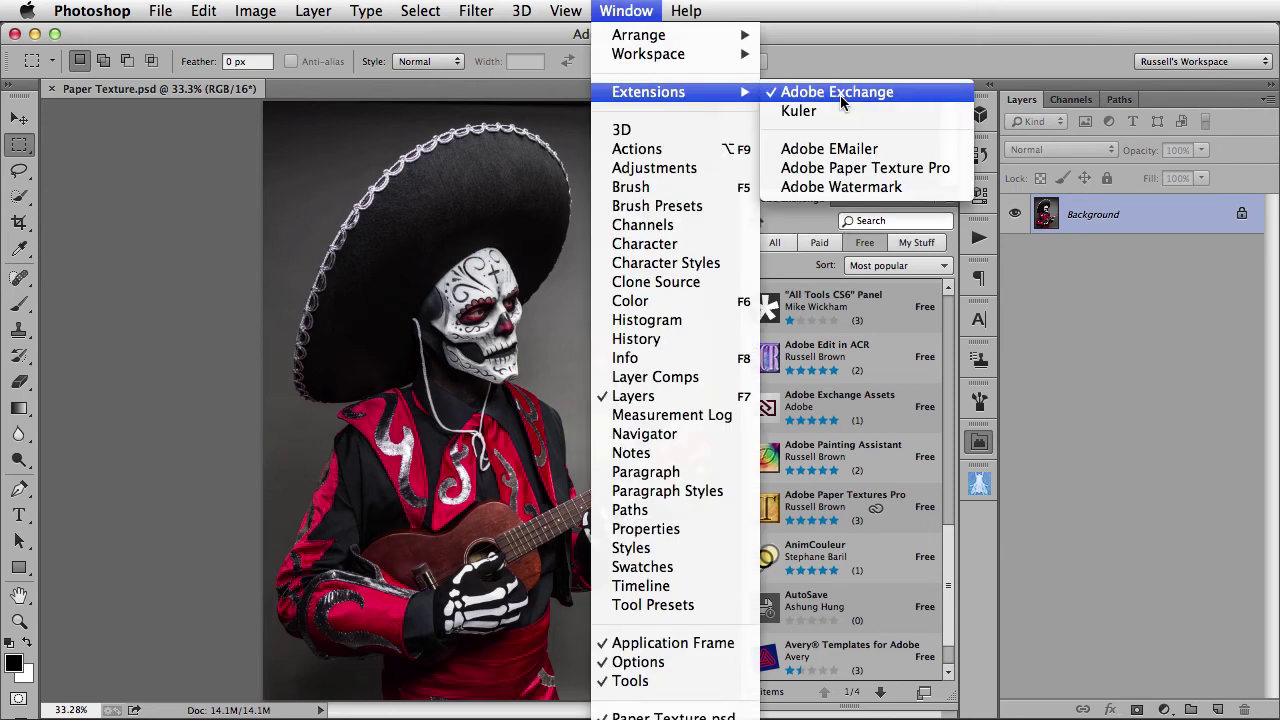
{"action": "left_click", "coordinate": [622, 8]}
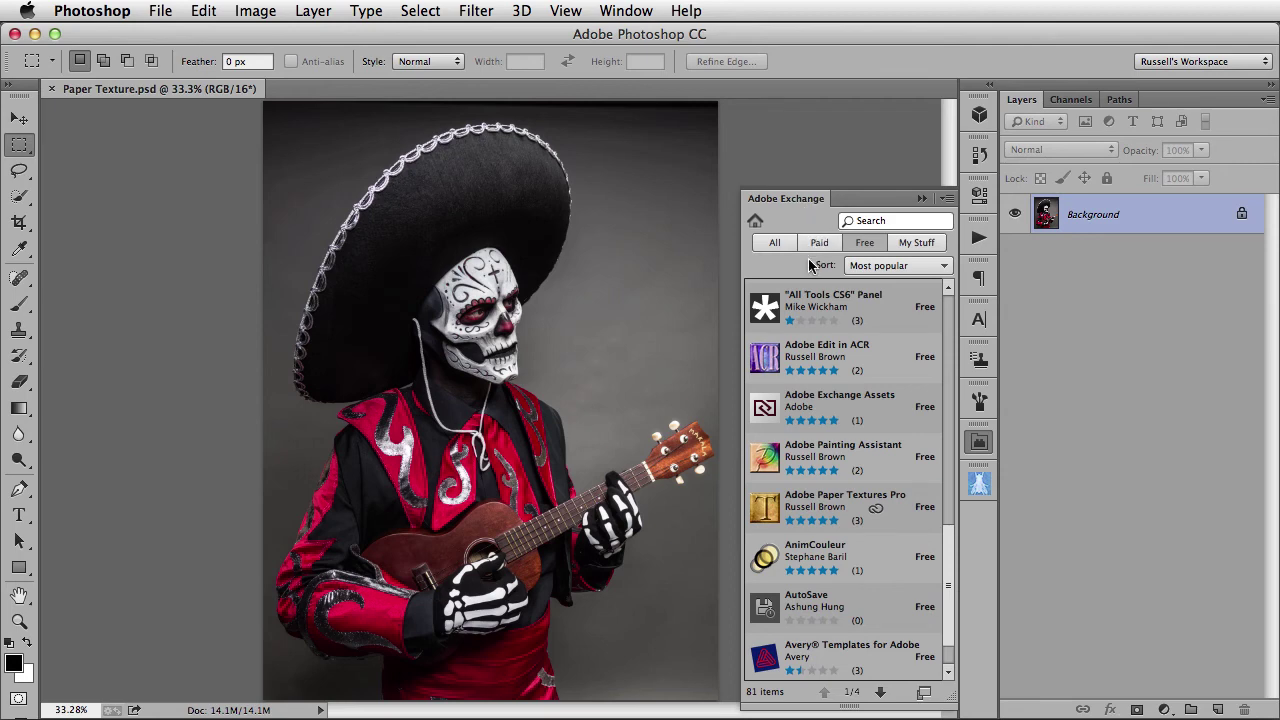
{"action": "mouse_move", "coordinate": [838, 511]}
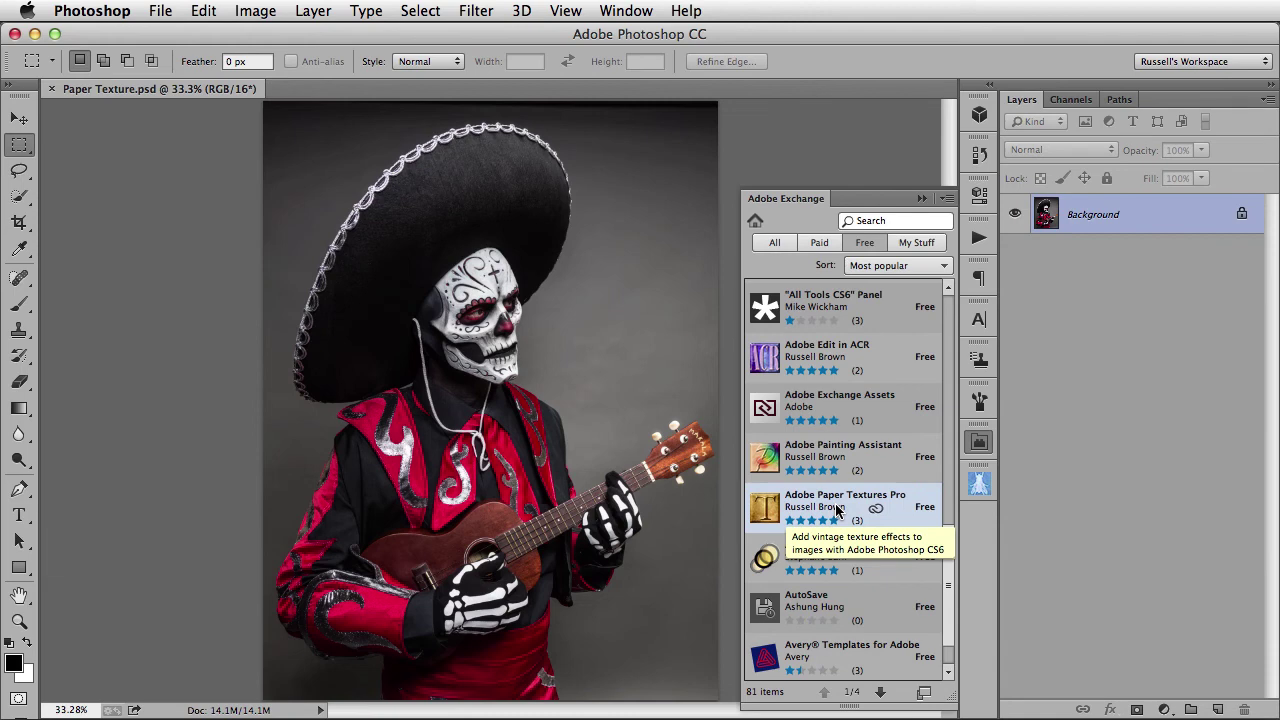
{"action": "left_click", "coordinate": [838, 511]}
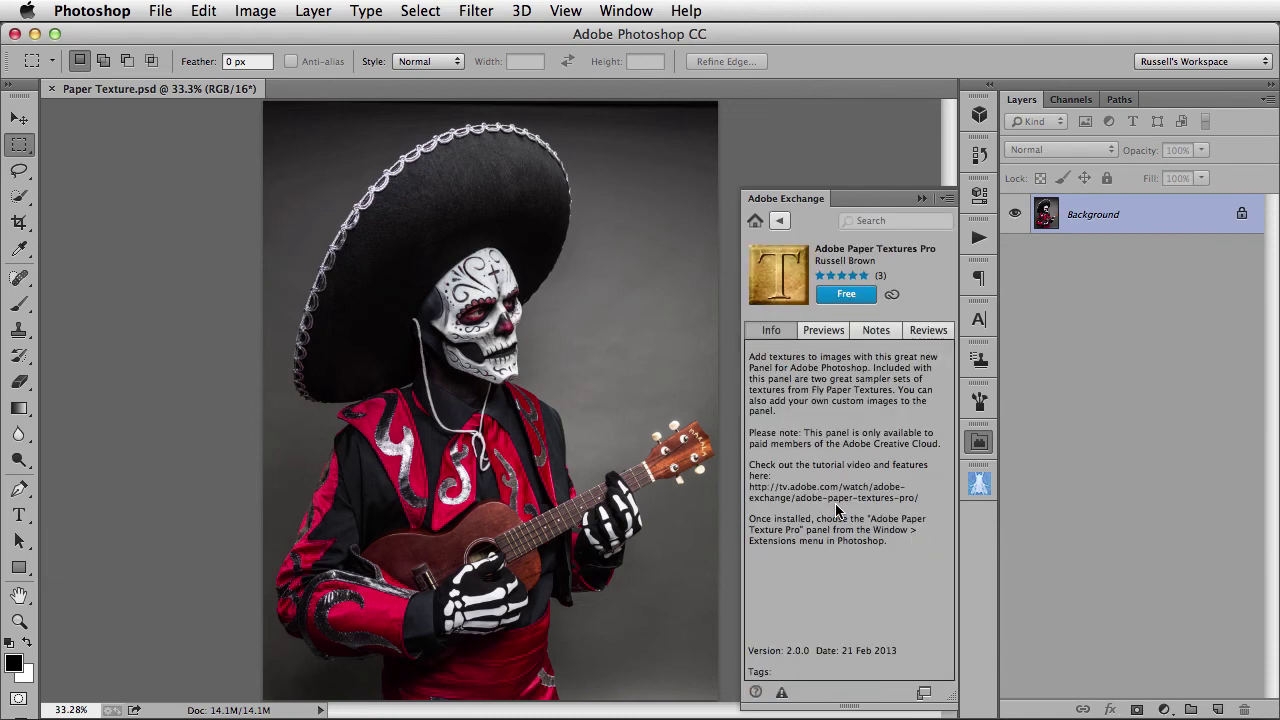
{"action": "left_click", "coordinate": [978, 484]}
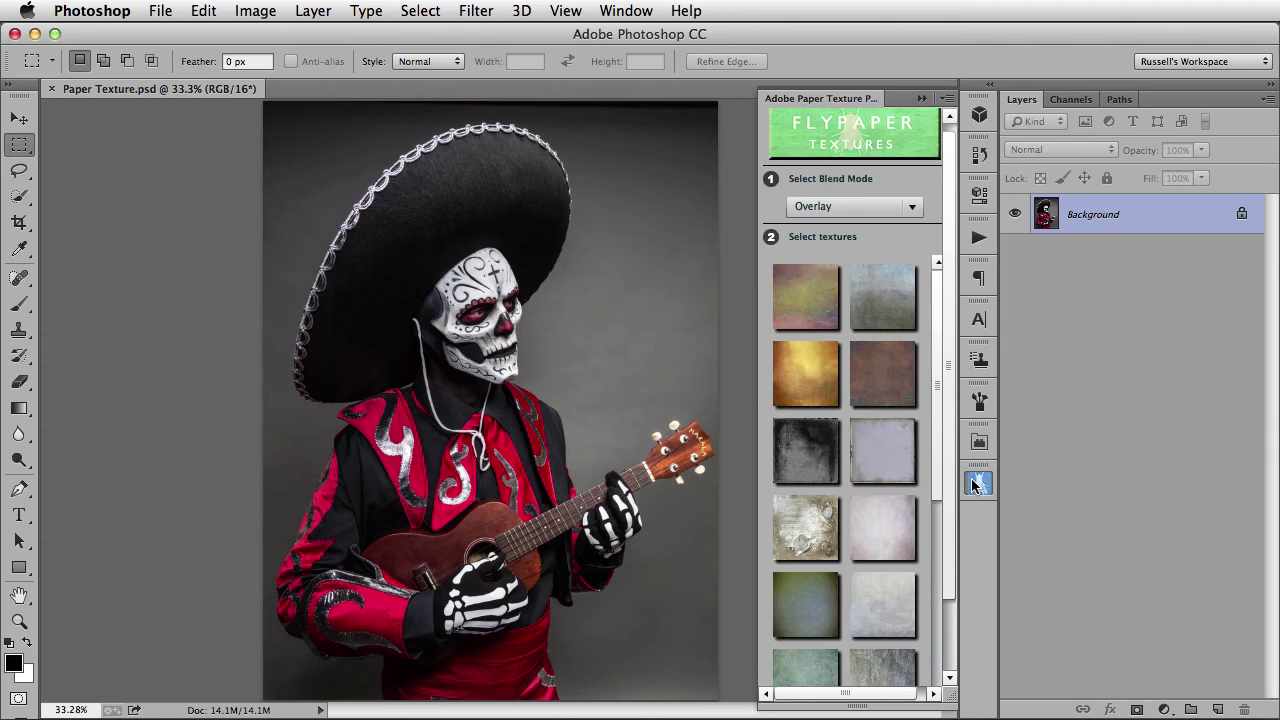
Apply the Casanova paper texture over the mariachi photo.
{"action": "left_click", "coordinate": [807, 375]}
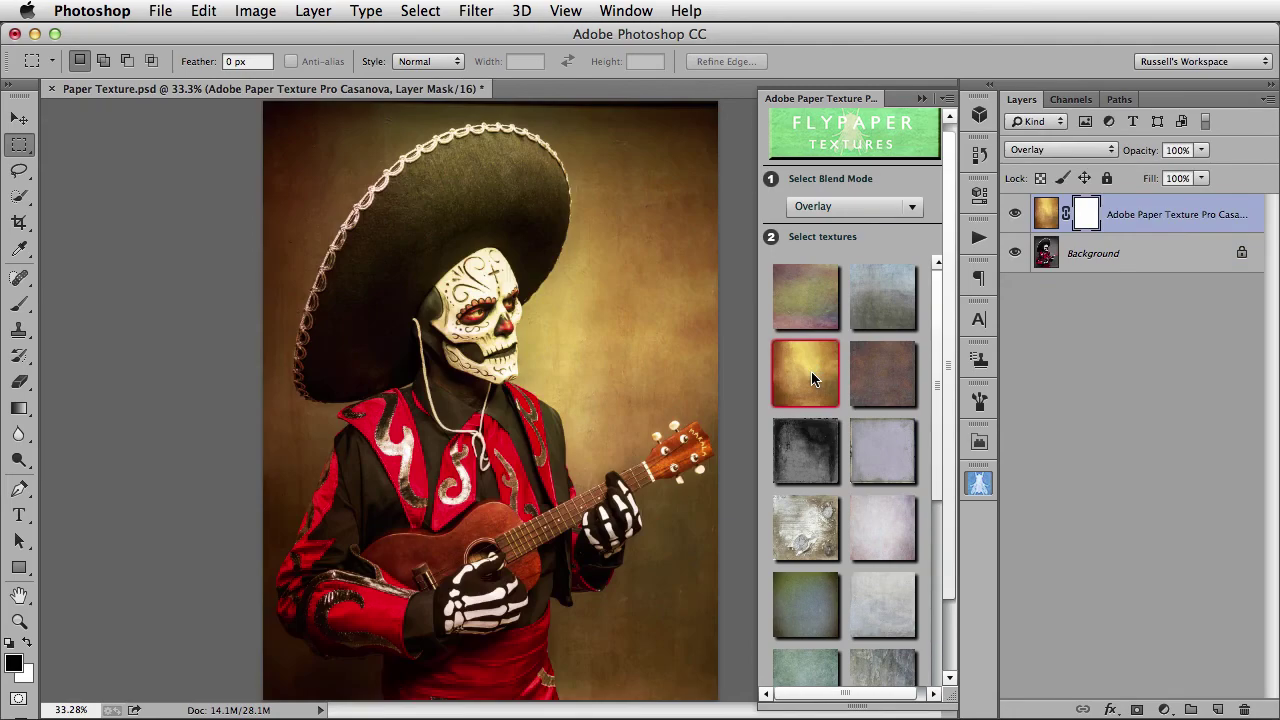
{"action": "scroll", "coordinate": [940, 500], "scroll_direction": "down", "scroll_amount": 3}
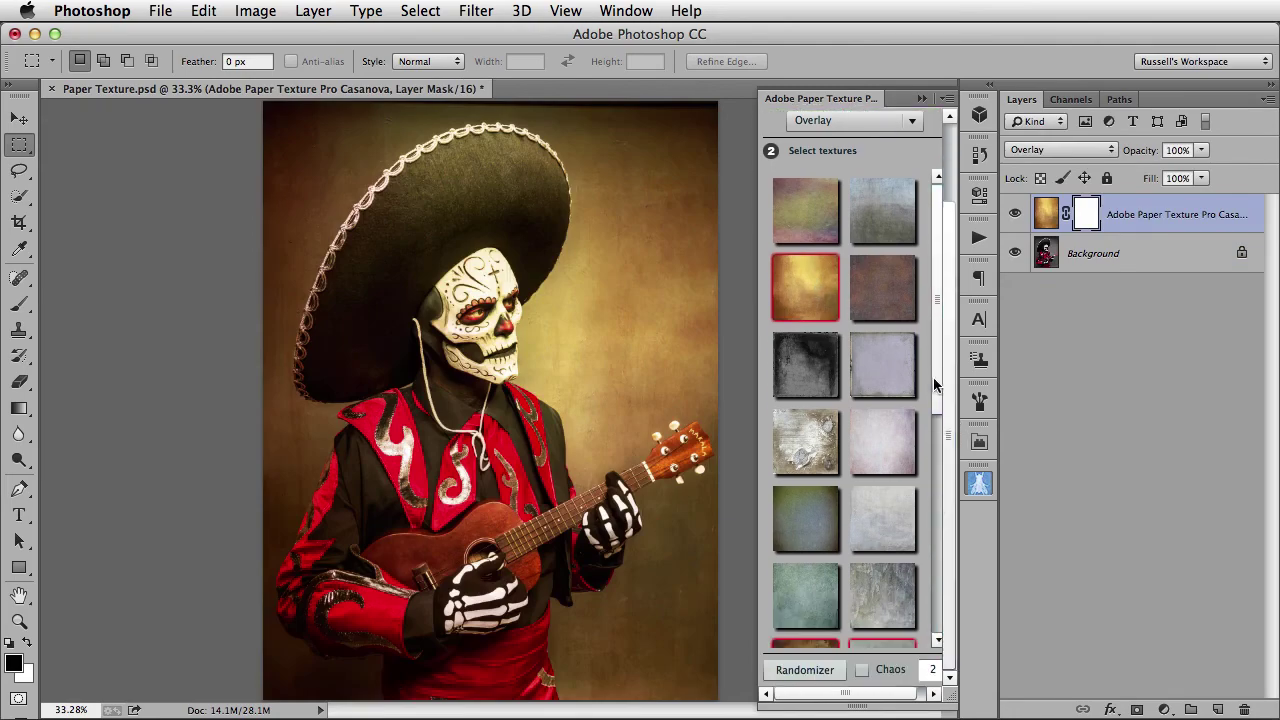
{"action": "scroll", "coordinate": [924, 503], "scroll_direction": "down", "scroll_amount": 5}
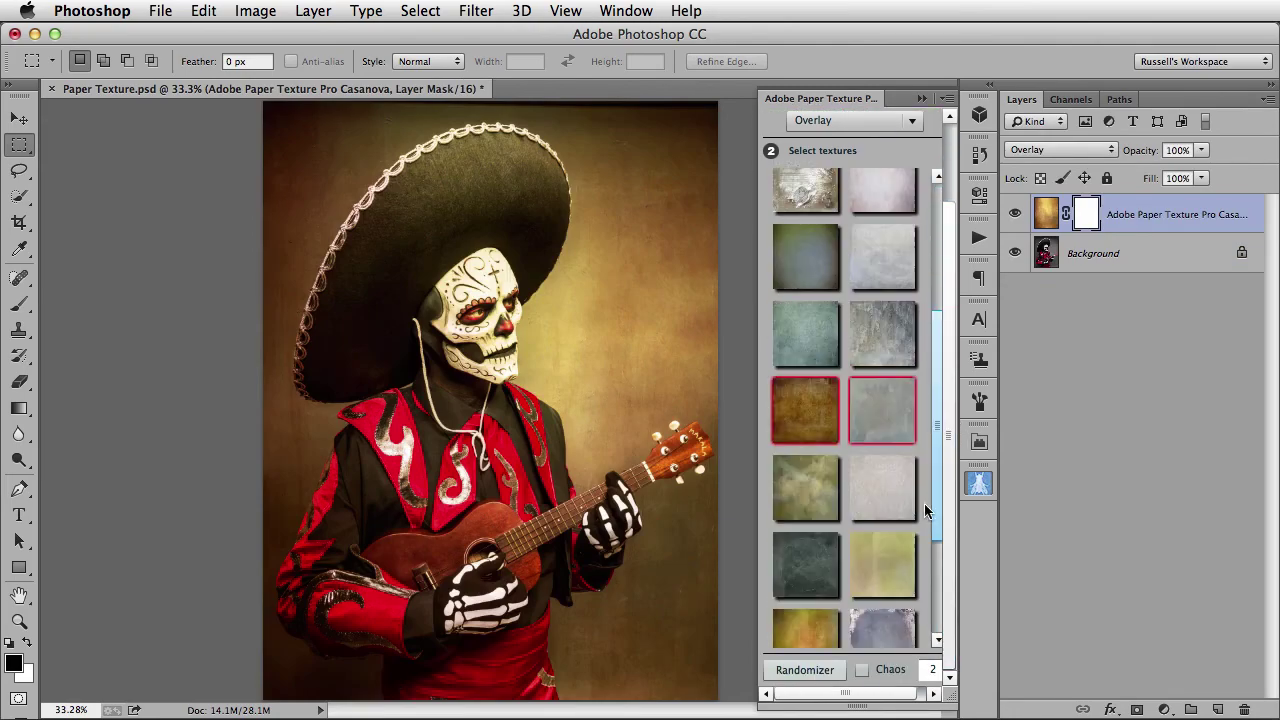
Randomize the textures twice, ending with Newt and Lyme Fossil Overlay layers, and check the panel menu.
{"action": "left_click", "coordinate": [806, 670]}
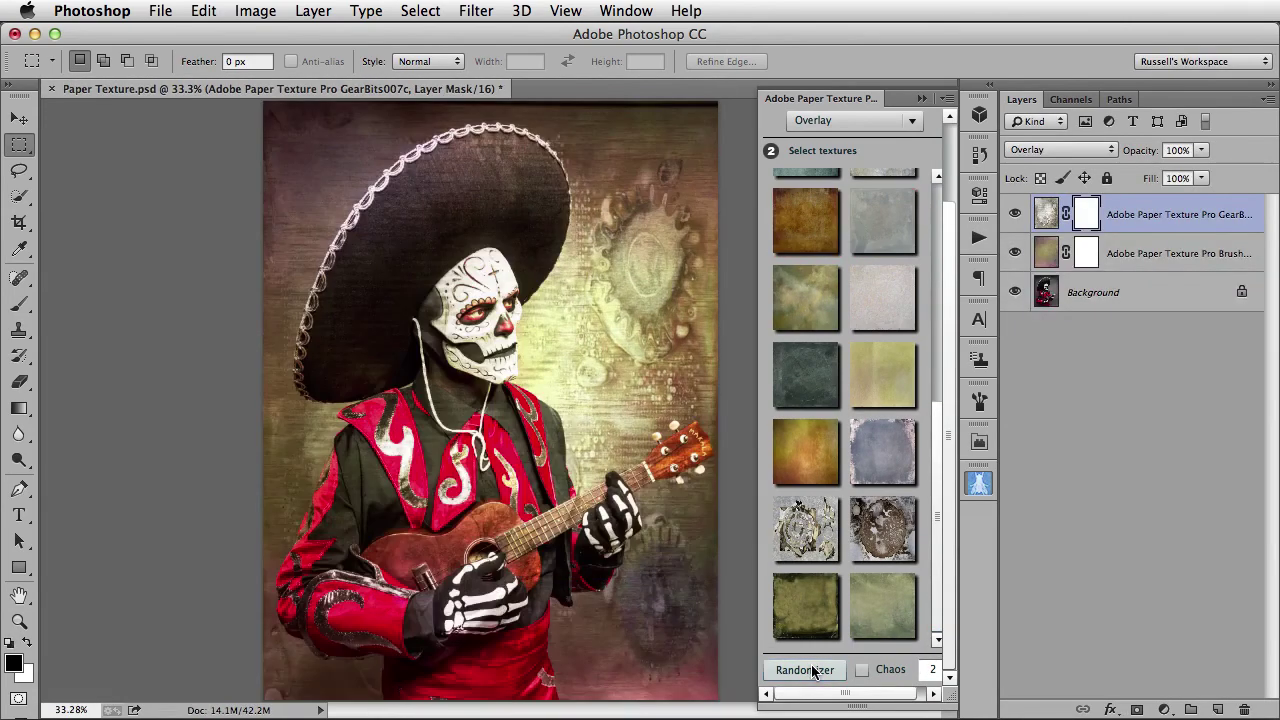
{"action": "left_click", "coordinate": [812, 671]}
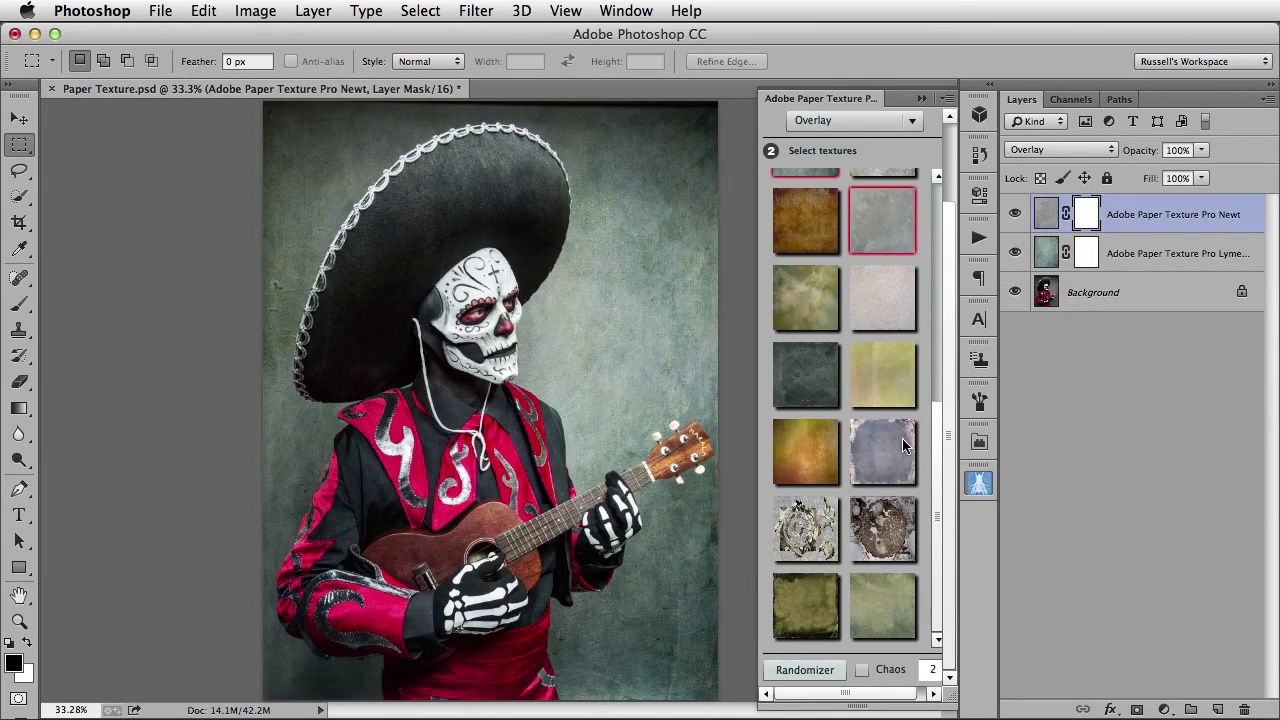
{"action": "left_click", "coordinate": [949, 99]}
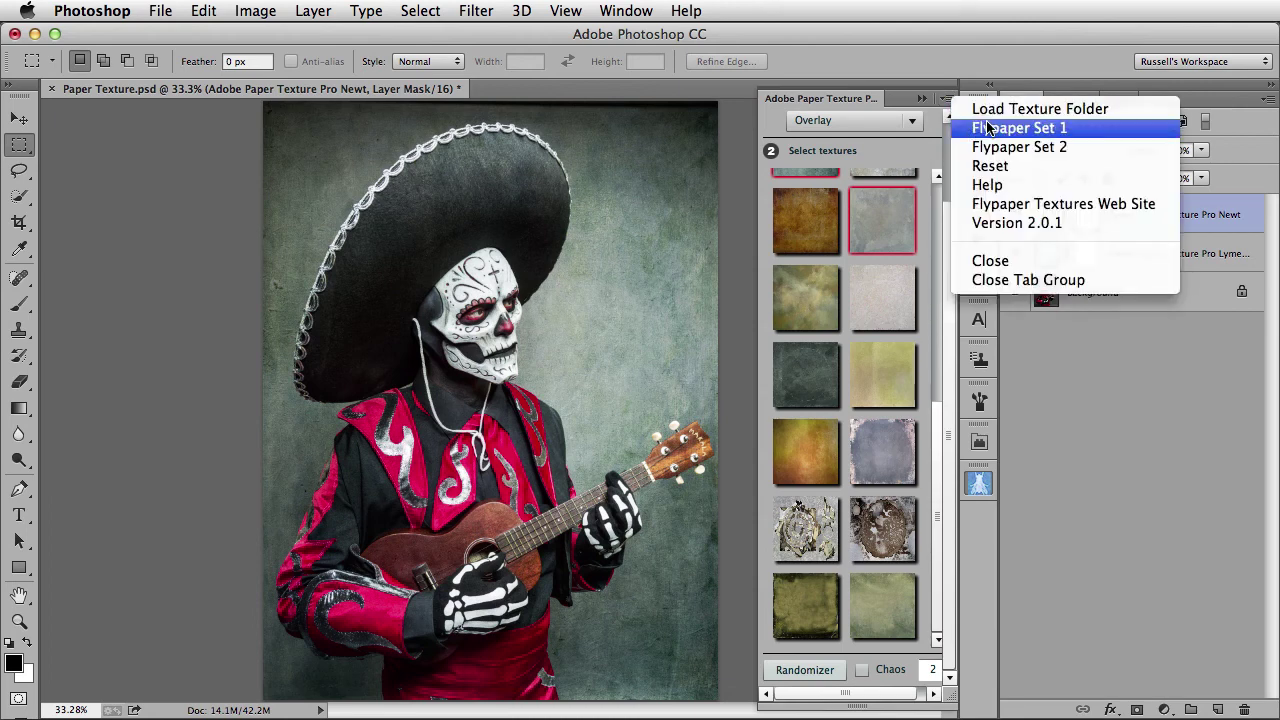
{"action": "left_click", "coordinate": [907, 100]}
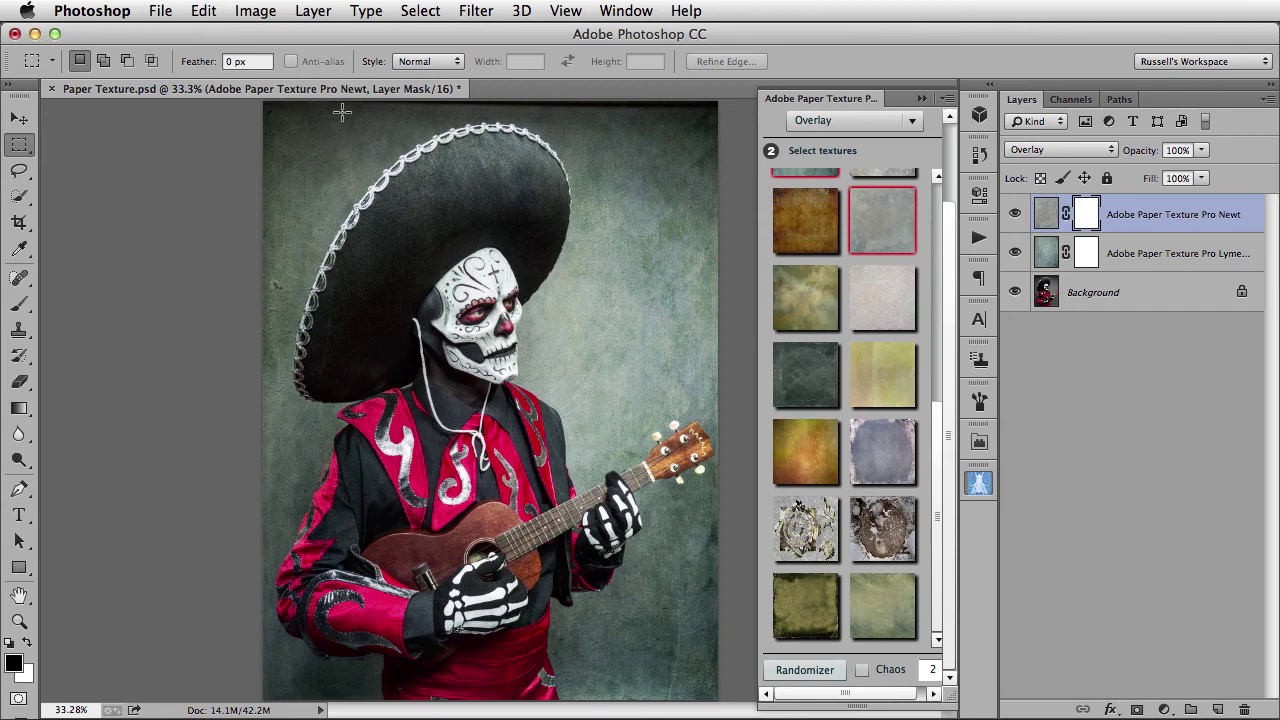
Start a Behance share of Paper Texture, add the tag Photoshop and the comment 'This is cool!'.
{"action": "left_click", "coordinate": [165, 11]}
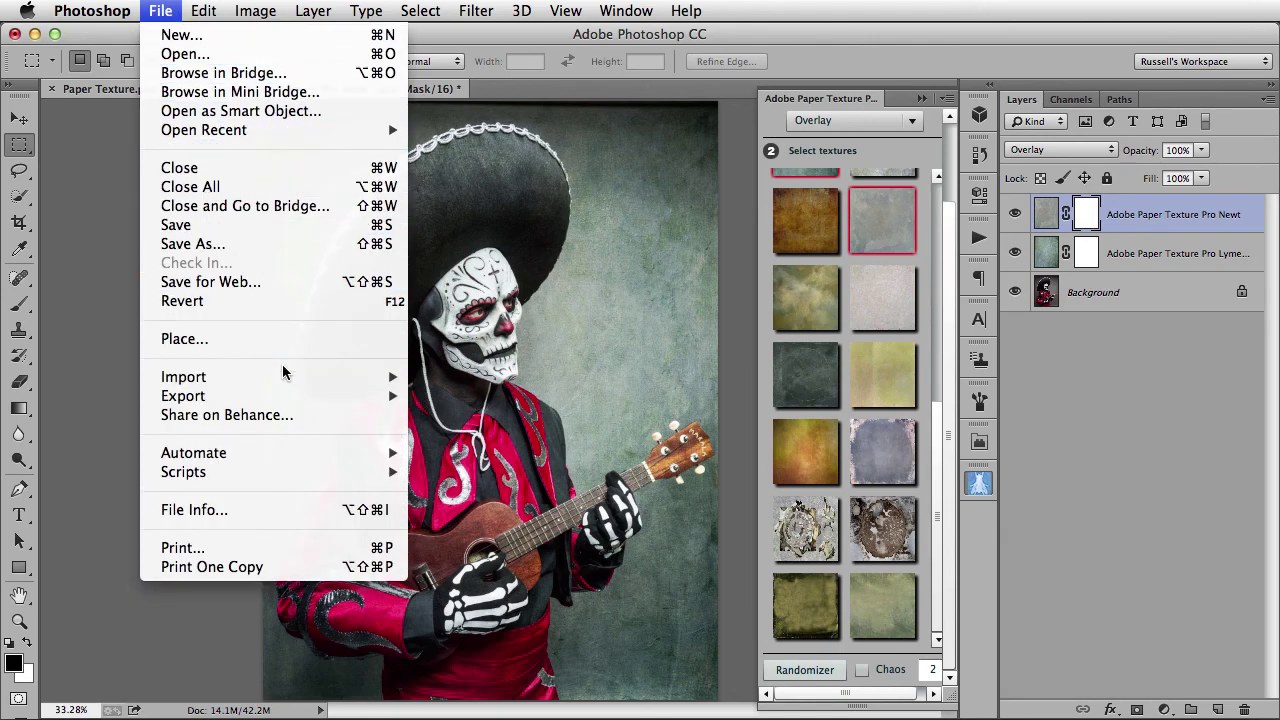
{"action": "left_click", "coordinate": [228, 415]}
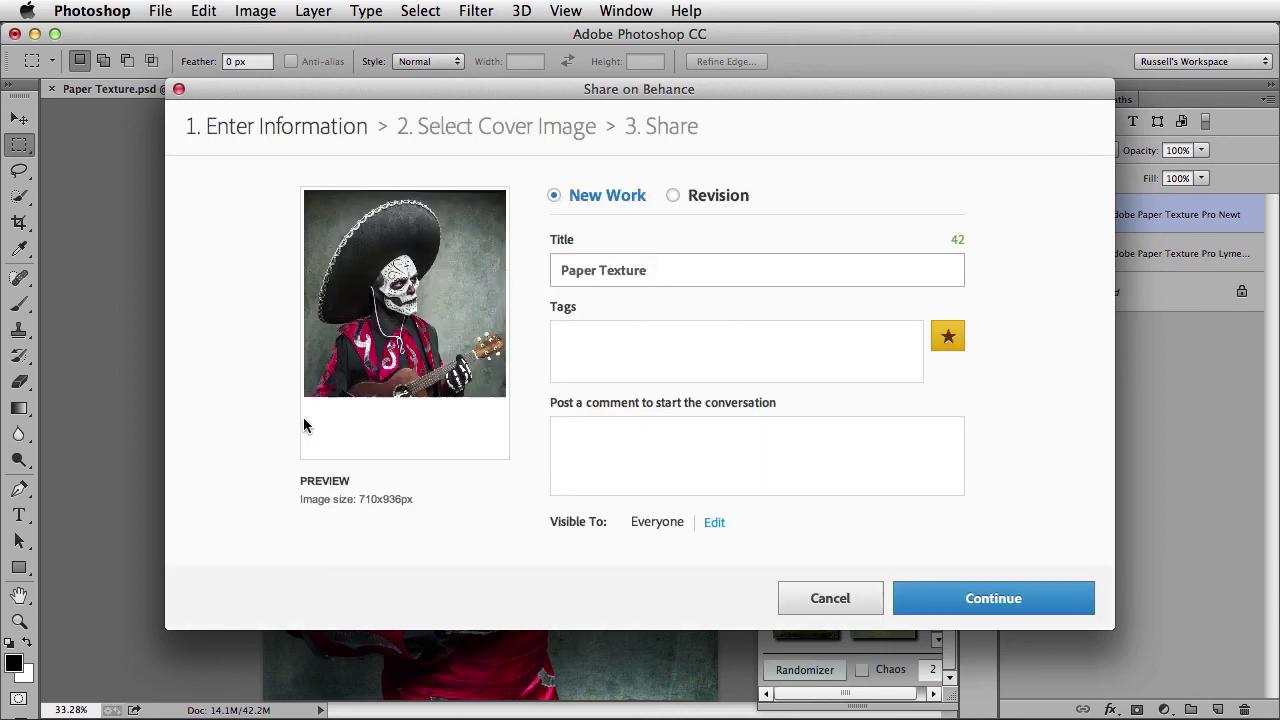
{"action": "left_click", "coordinate": [596, 345]}
{"action": "type", "text": "Photo"}
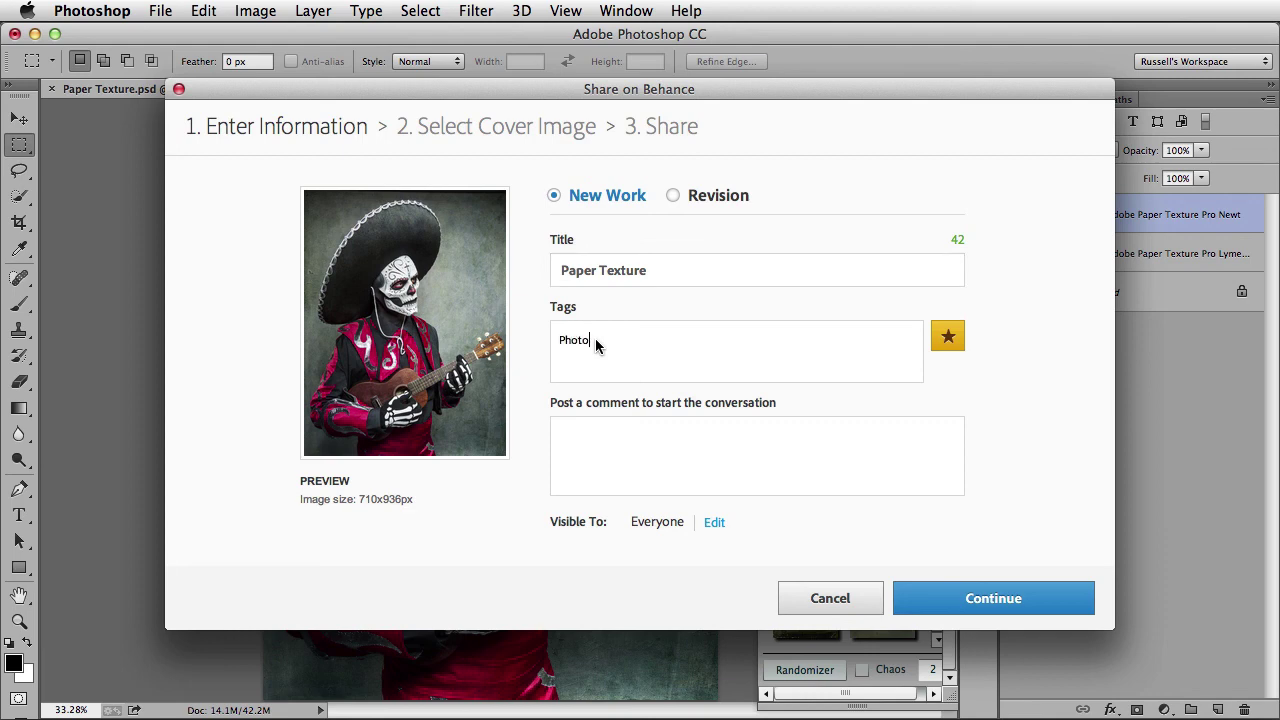
{"action": "type", "text": "shop"}
{"action": "key", "text": "Return"}
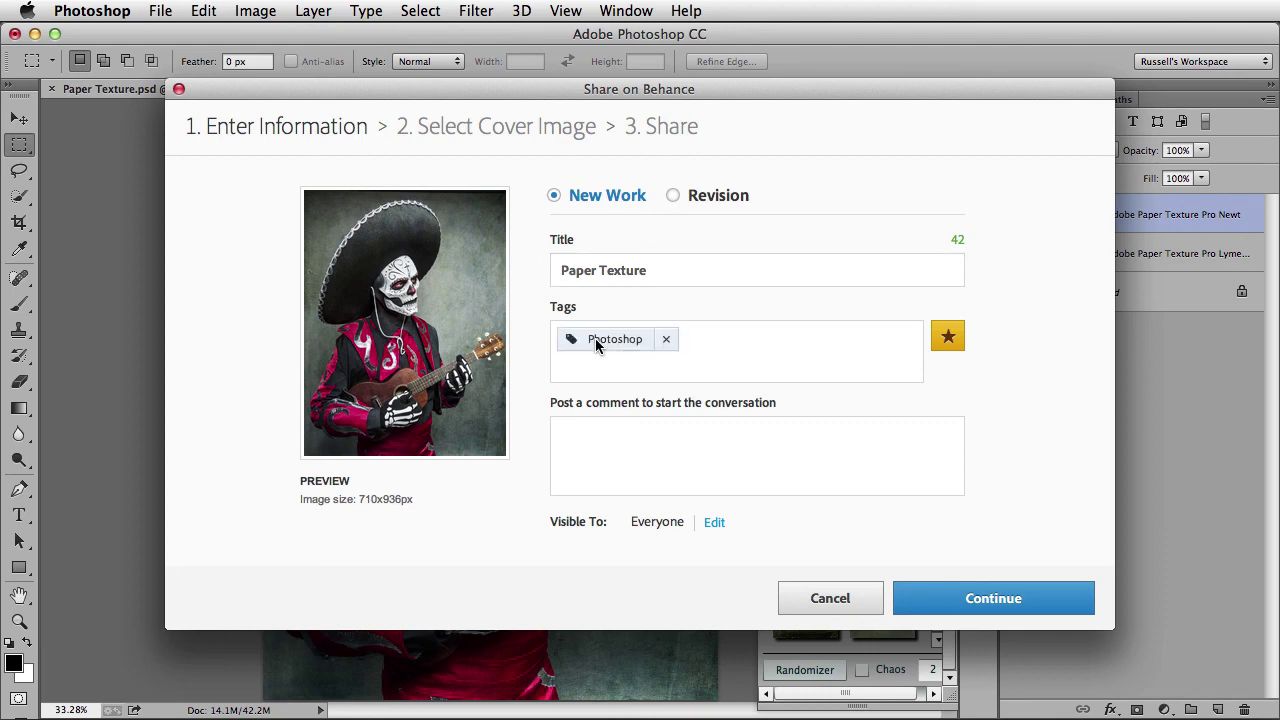
{"action": "left_click", "coordinate": [653, 450]}
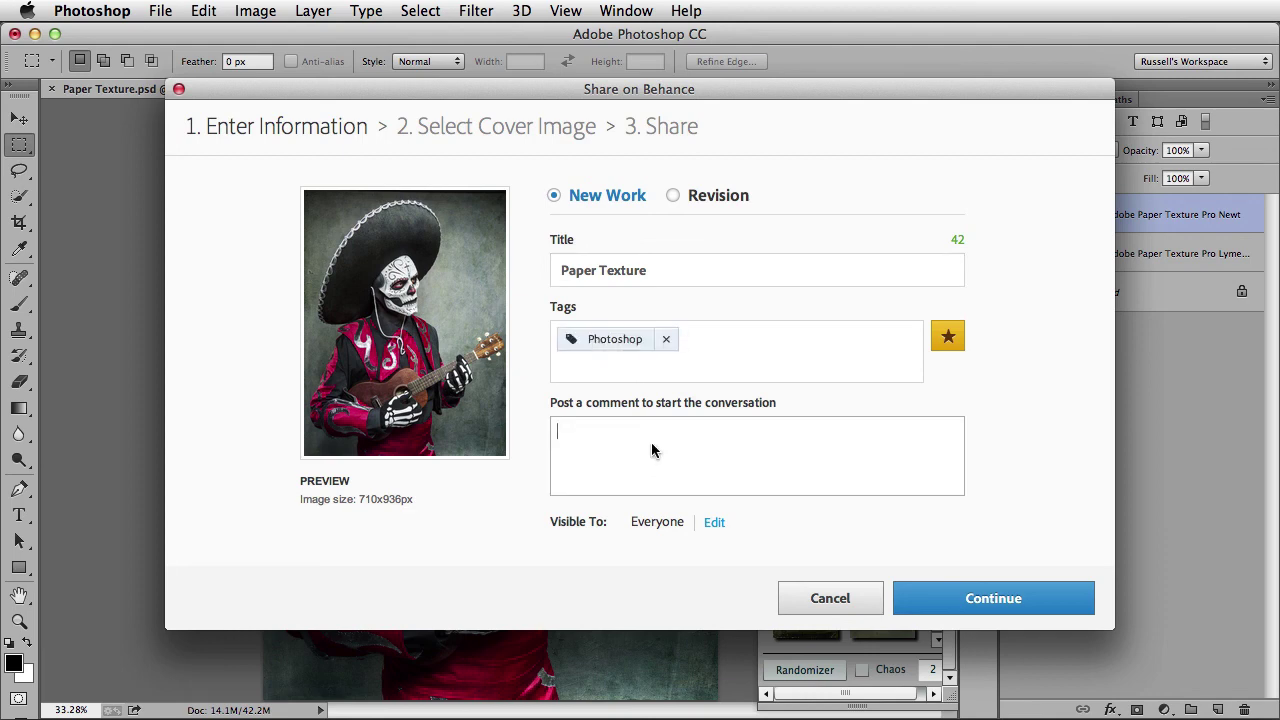
{"action": "type", "text": "This is cool!"}
Crop the Behance cover around the skull face, publish, and close the confirmation.
{"action": "left_click", "coordinate": [980, 606]}
{"action": "left_click_drag", "start_coordinate": [666, 361], "coordinate": [787, 467]}
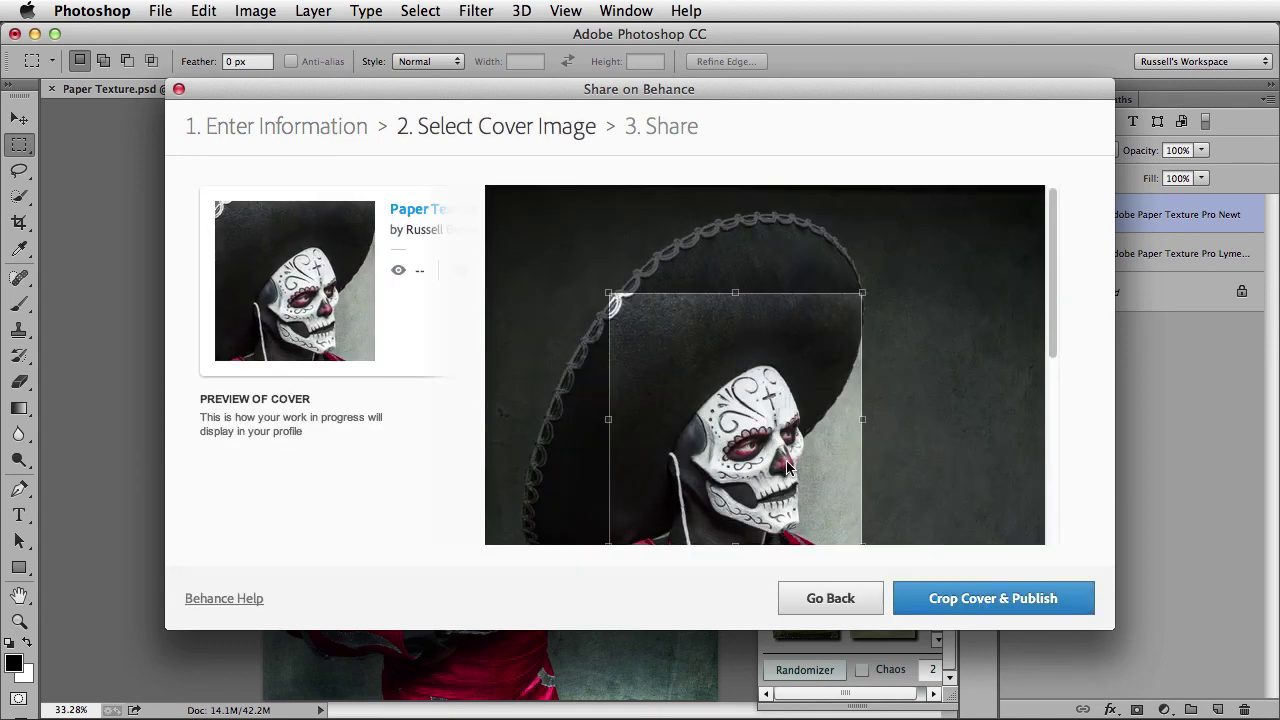
{"action": "left_click", "coordinate": [975, 608]}
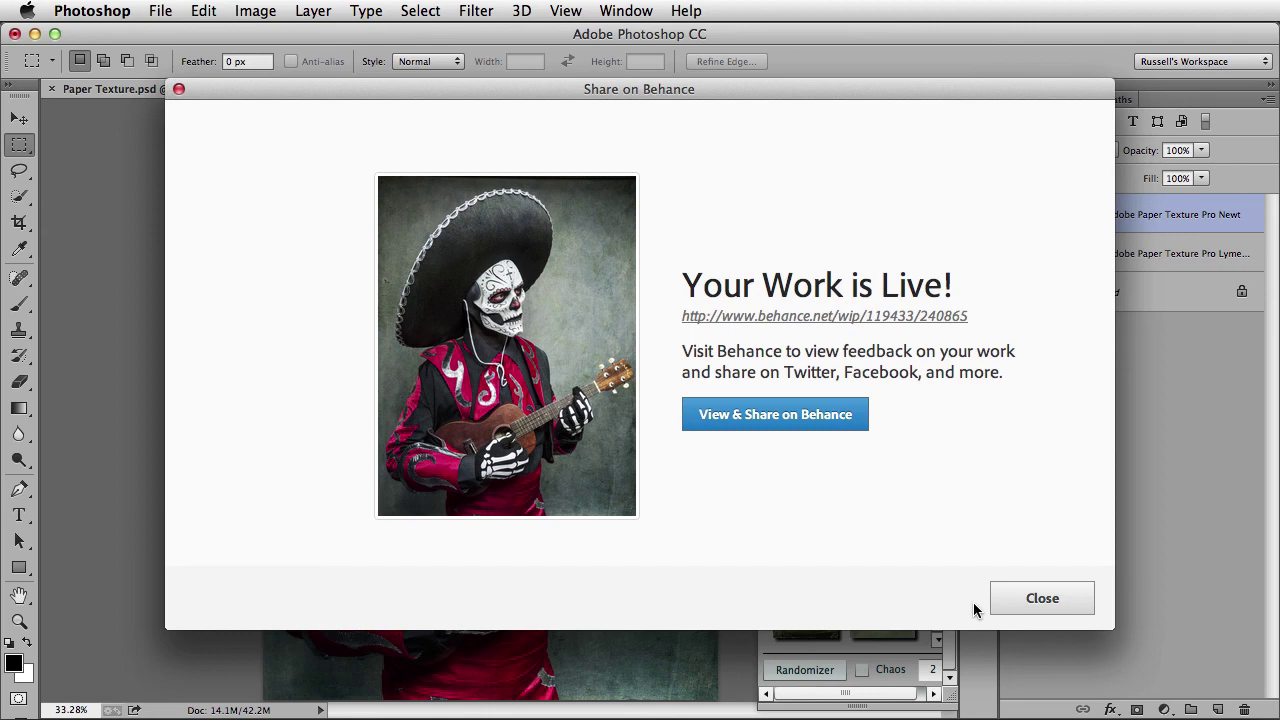
{"action": "left_click", "coordinate": [1000, 603]}
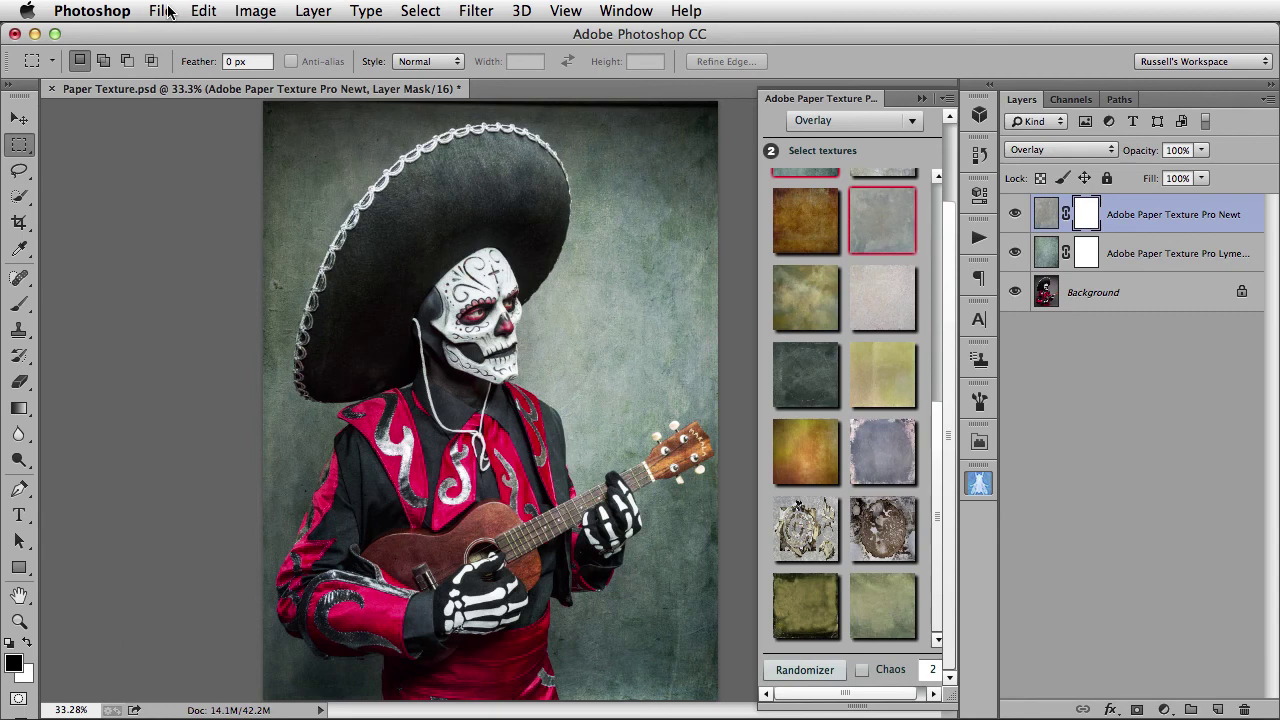